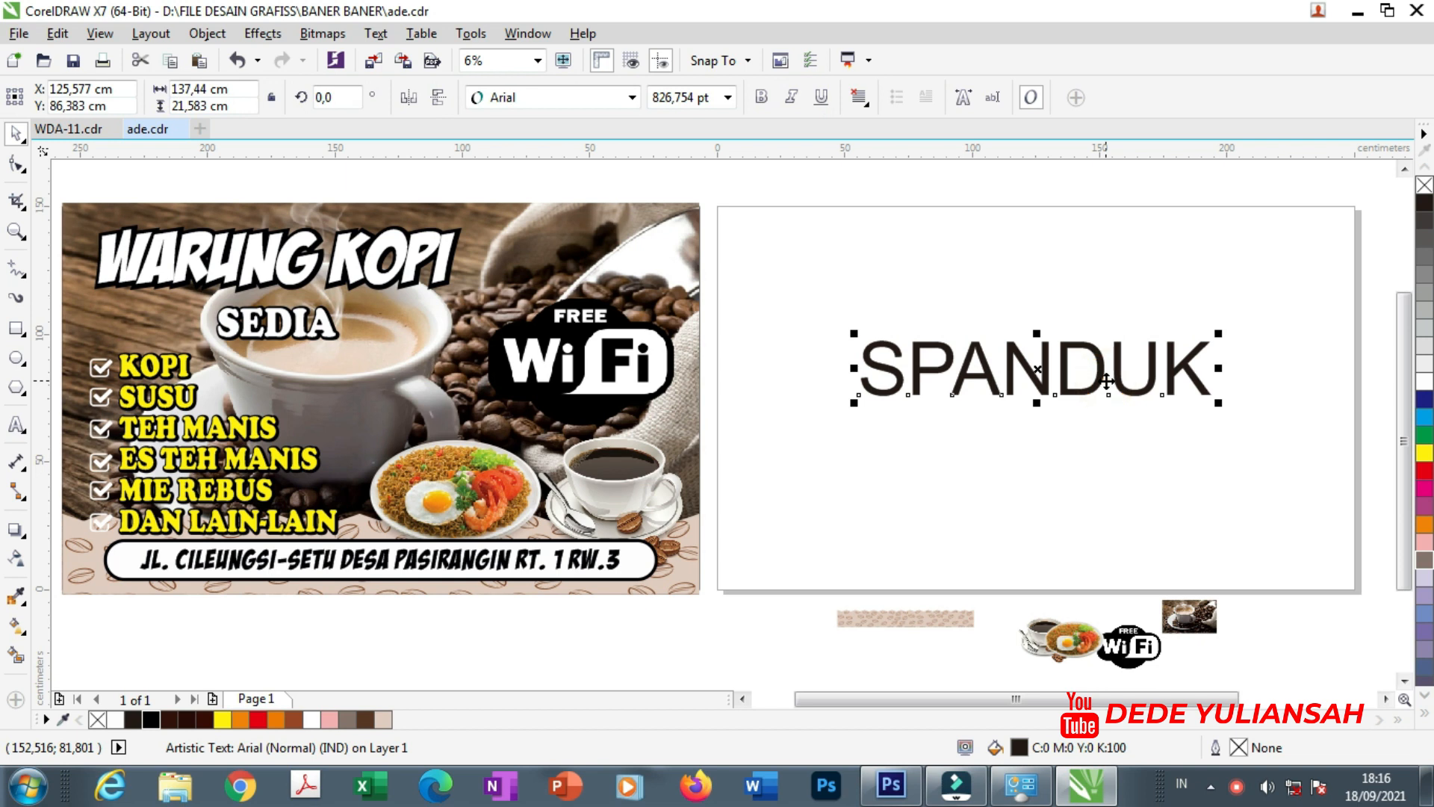
Delete the SPANDUK text and move the coffee cup photo onto the blank page, enlarged to about 88 × 54 cm.
key("Delete")
left_click(1189, 616)
left_click_drag(1189, 617, 999, 495)
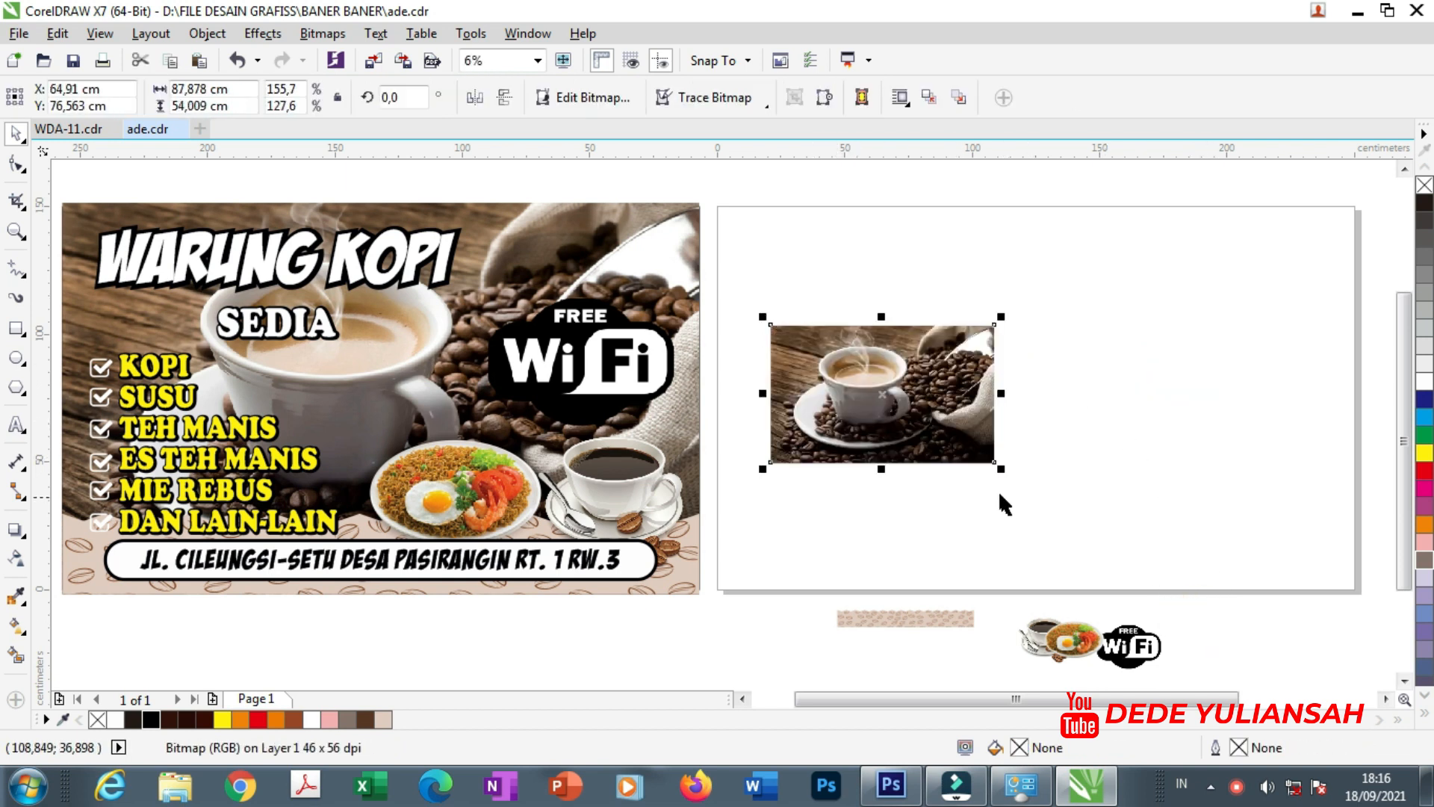
Resize the coffee cup photo to 250 × 150 cm and centre it on the page.
left_click(246, 90)
left_click(295, 207)
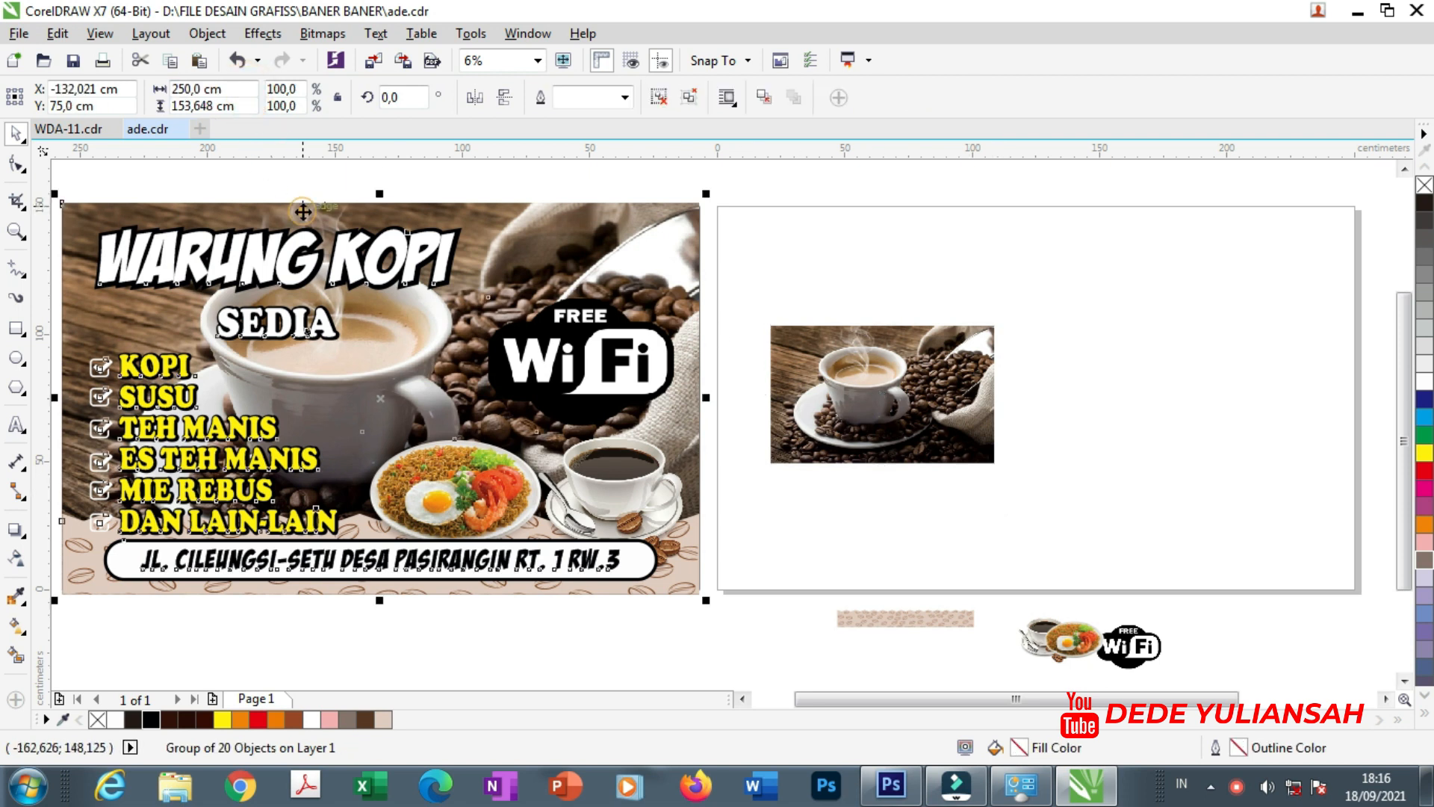
left_click(900, 392)
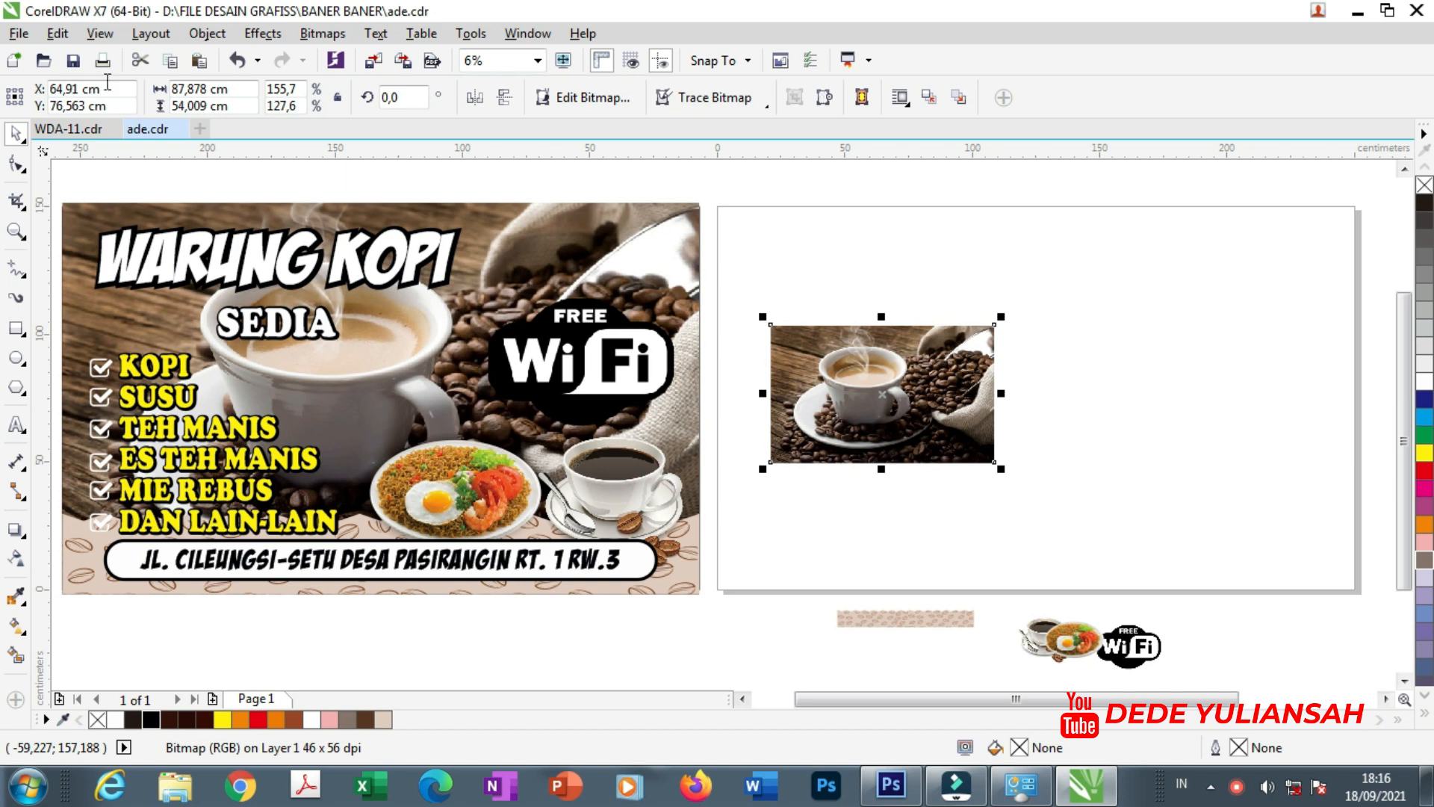
left_click(242, 93)
type("250,0")
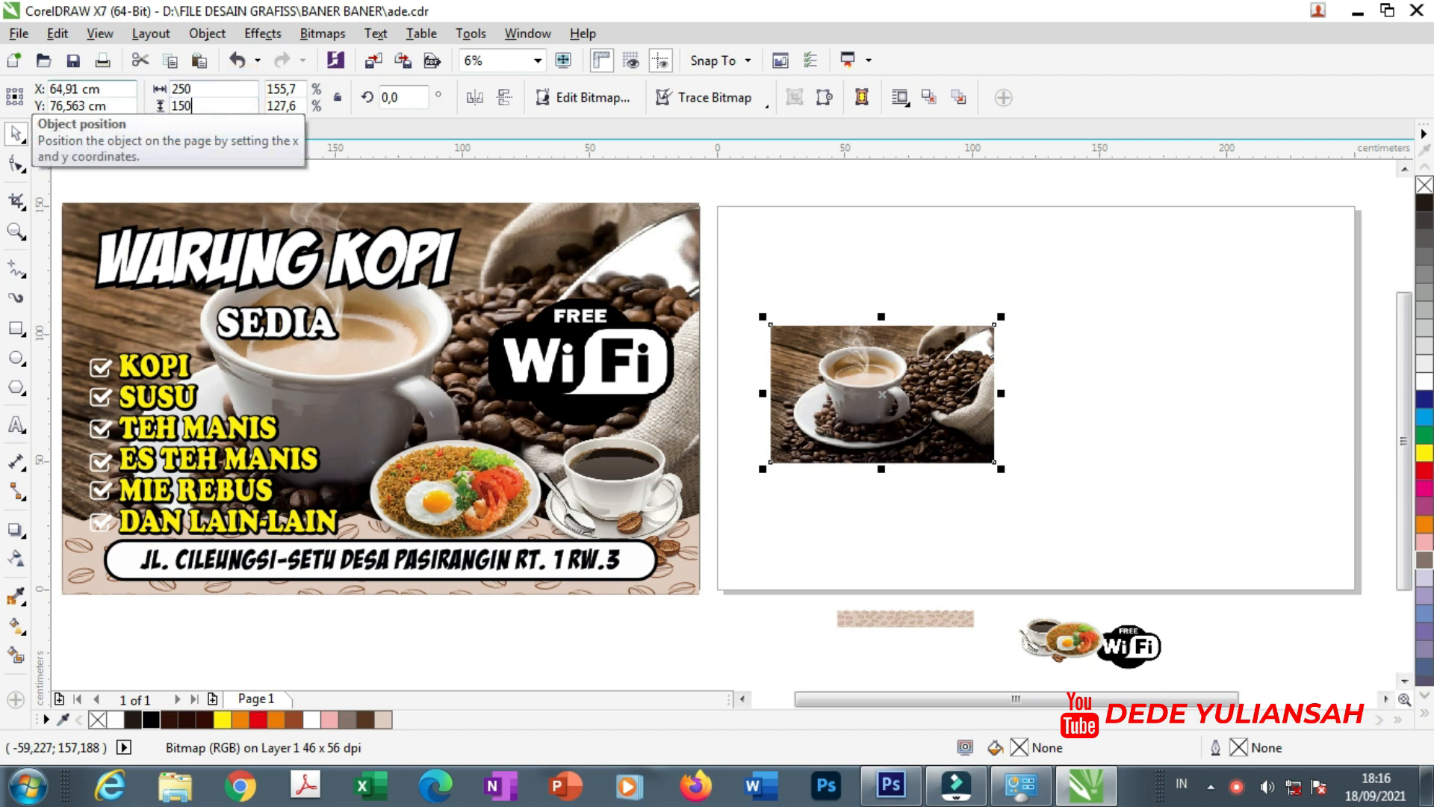
key("Return")
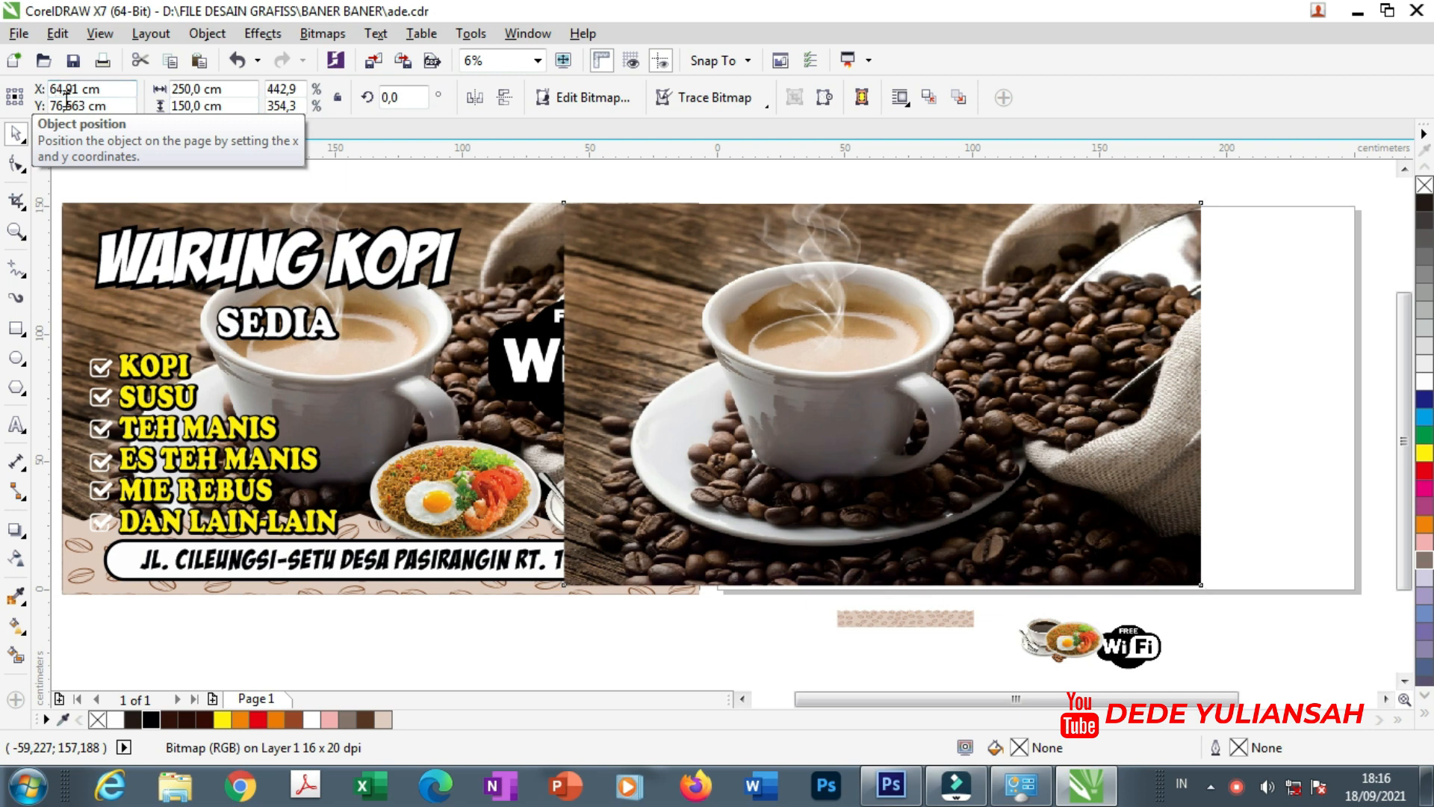
key("p")
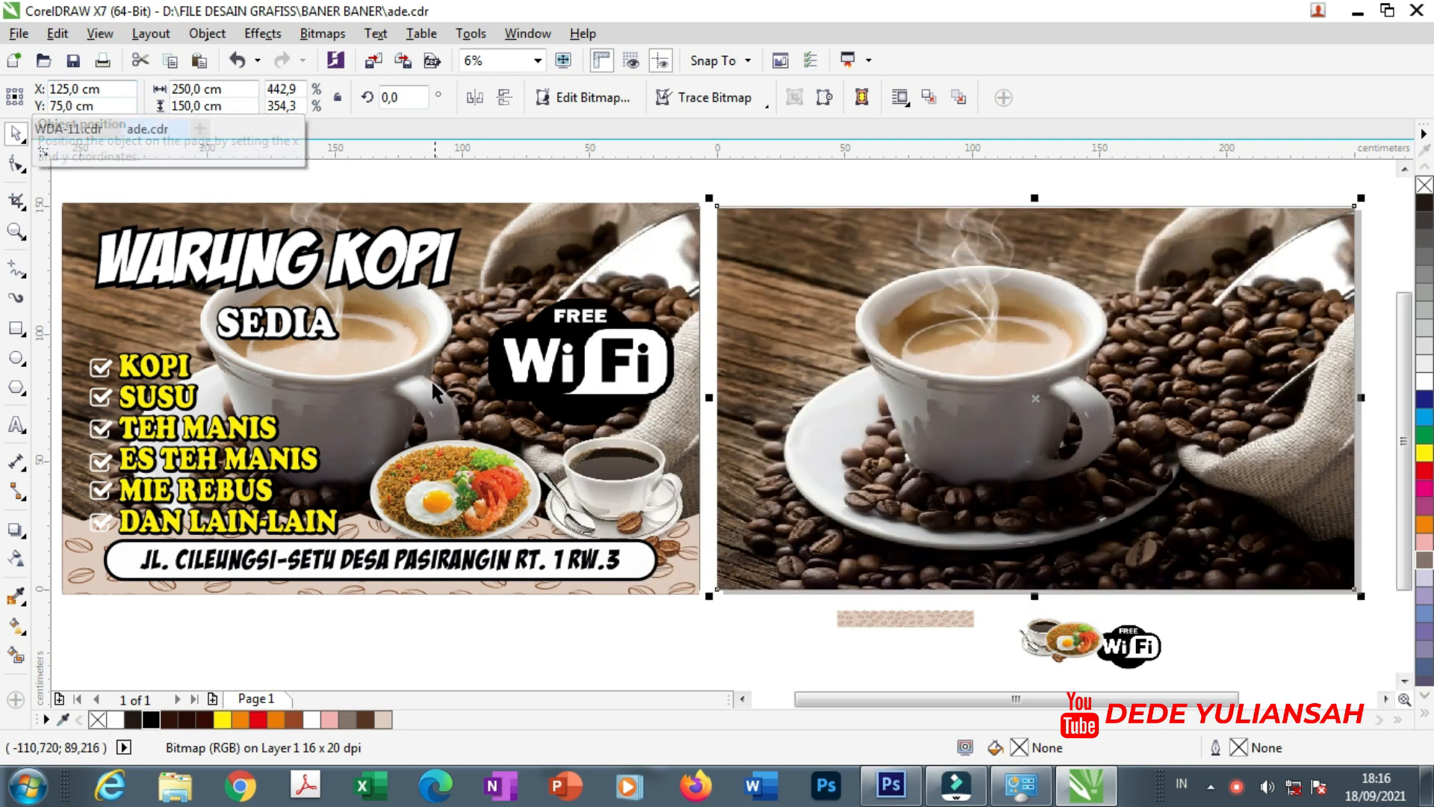
left_click(813, 172)
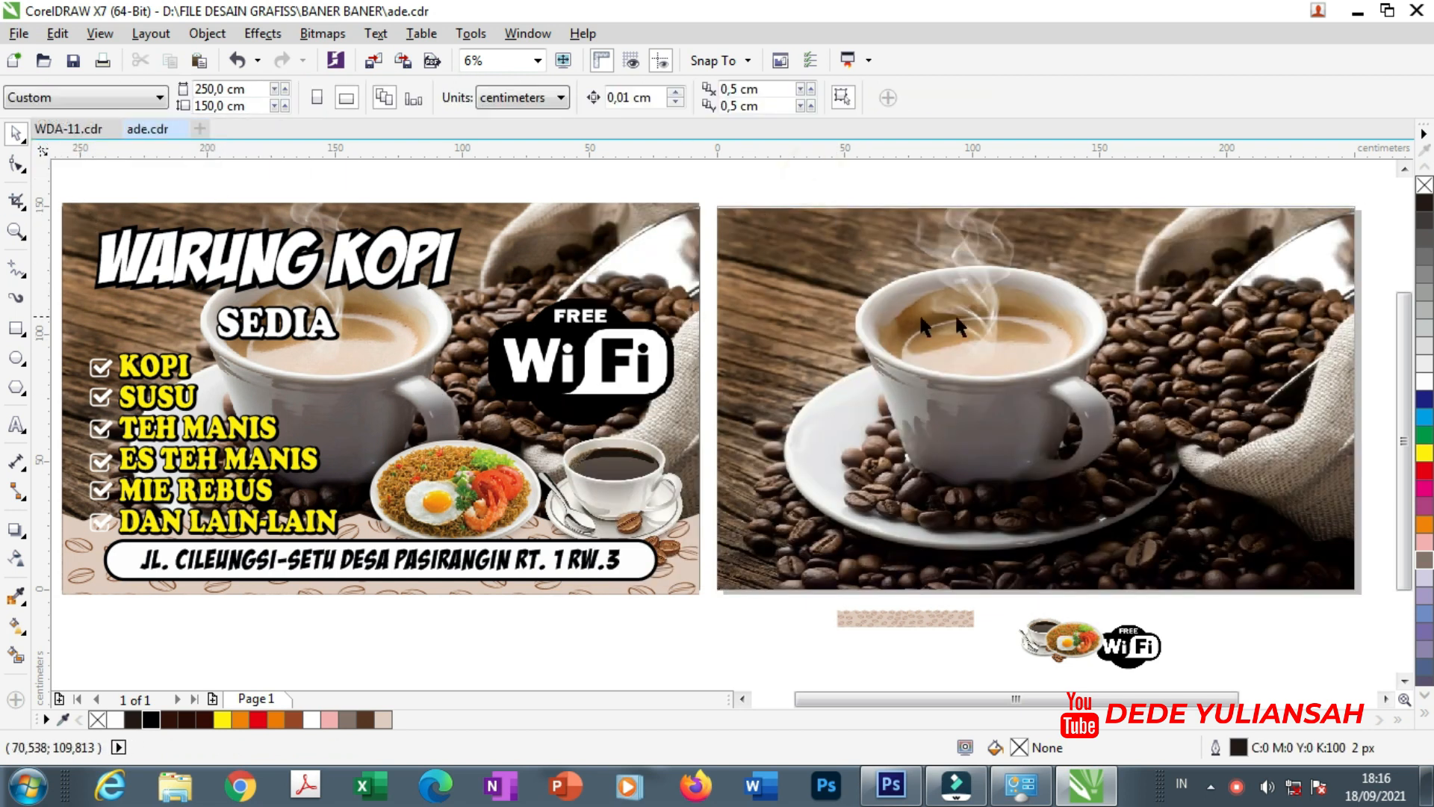
left_click(1046, 282)
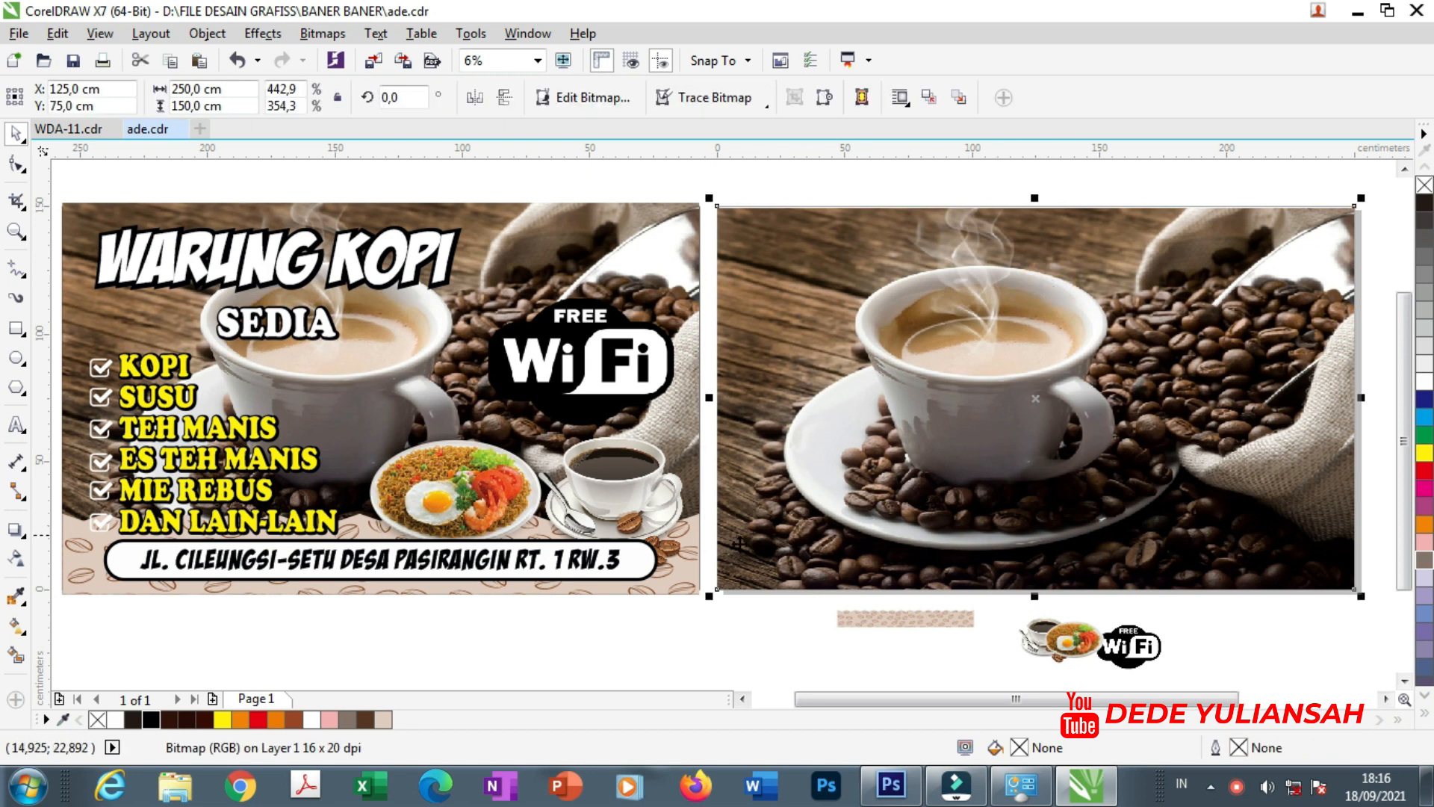
left_click(566, 638)
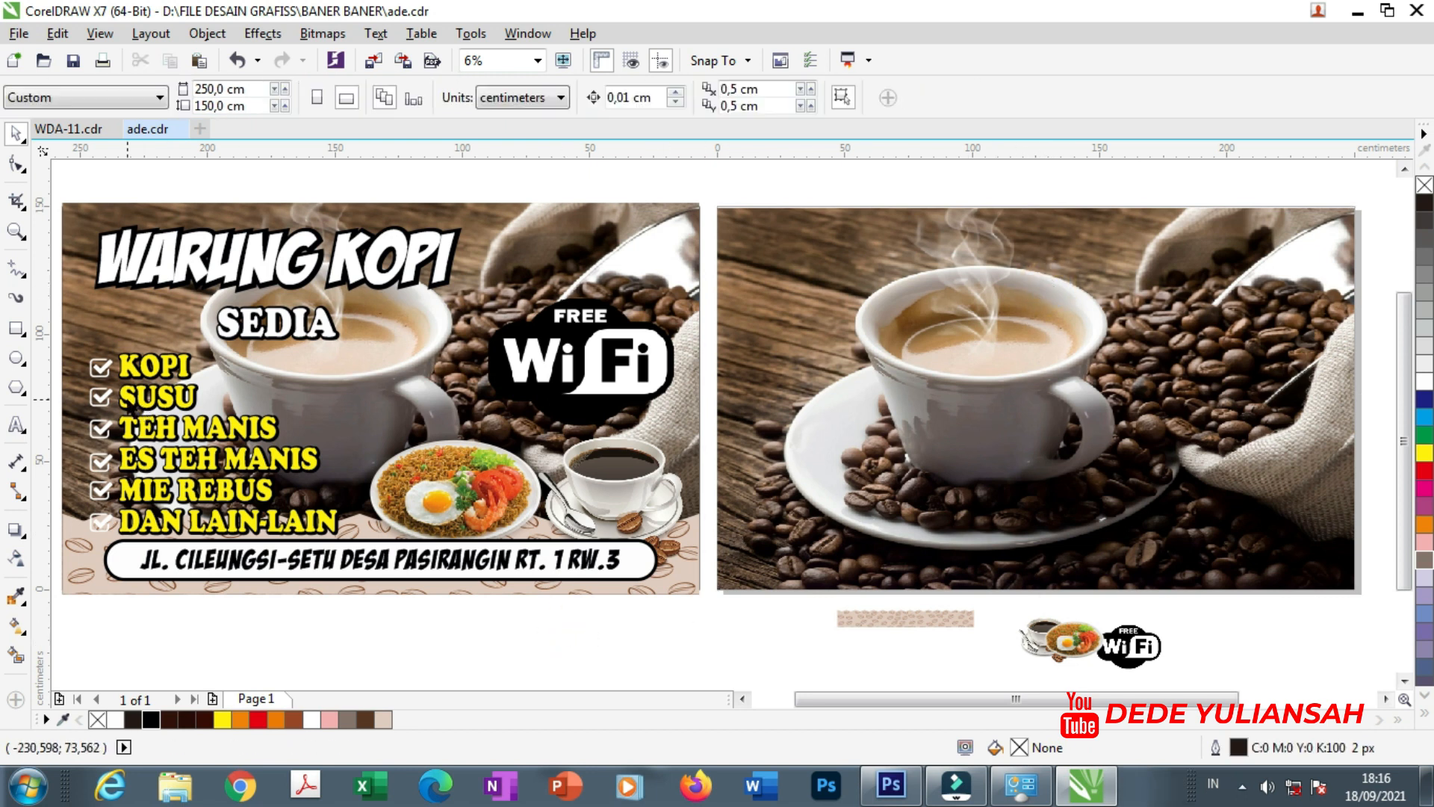
Add the artistic text WARUNG KOPI in the empty area below the sample banner, about 75 cm wide.
left_click(17, 424)
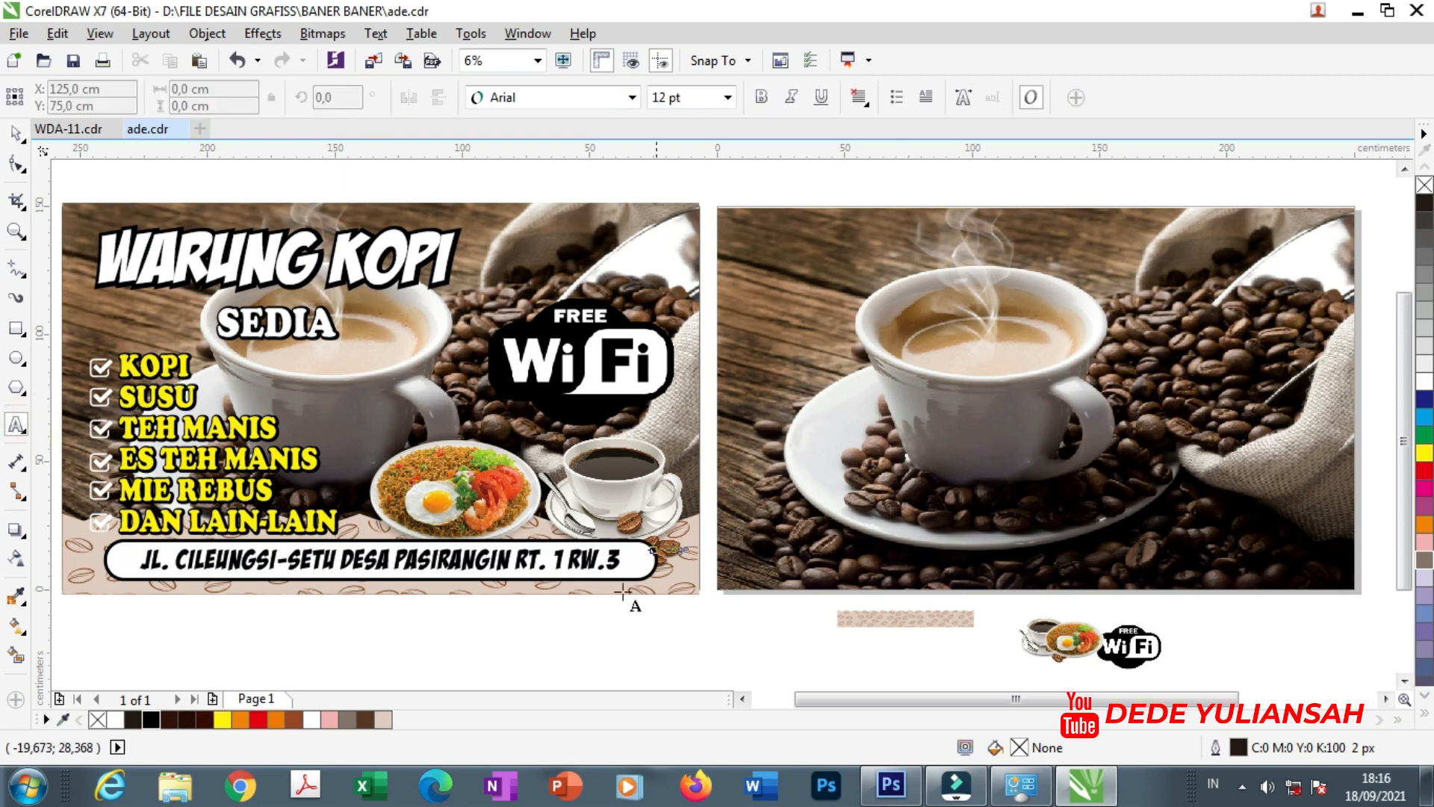
left_click(490, 642)
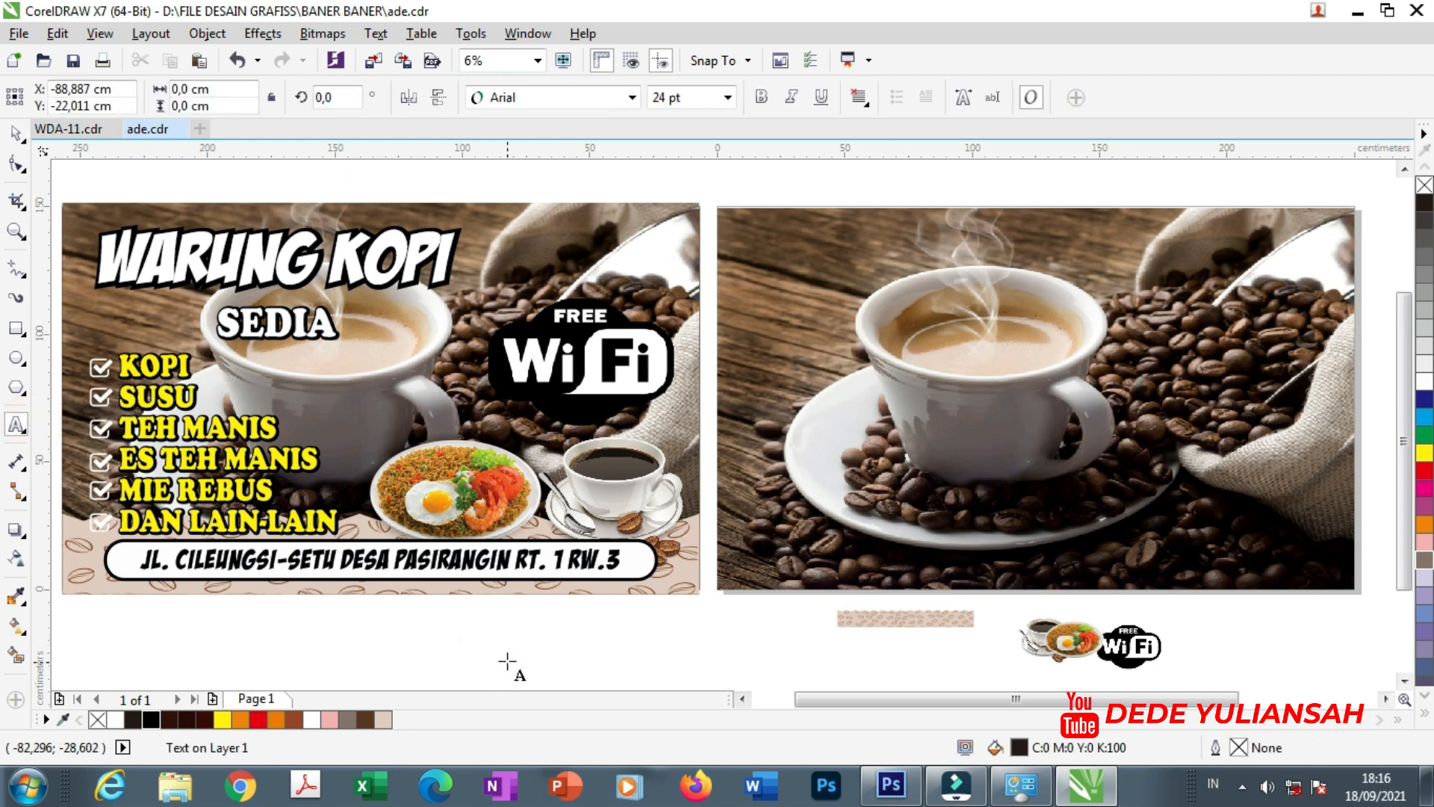
type("W")
left_click_drag(502, 655, 524, 670)
type("ARUNG KOPI")
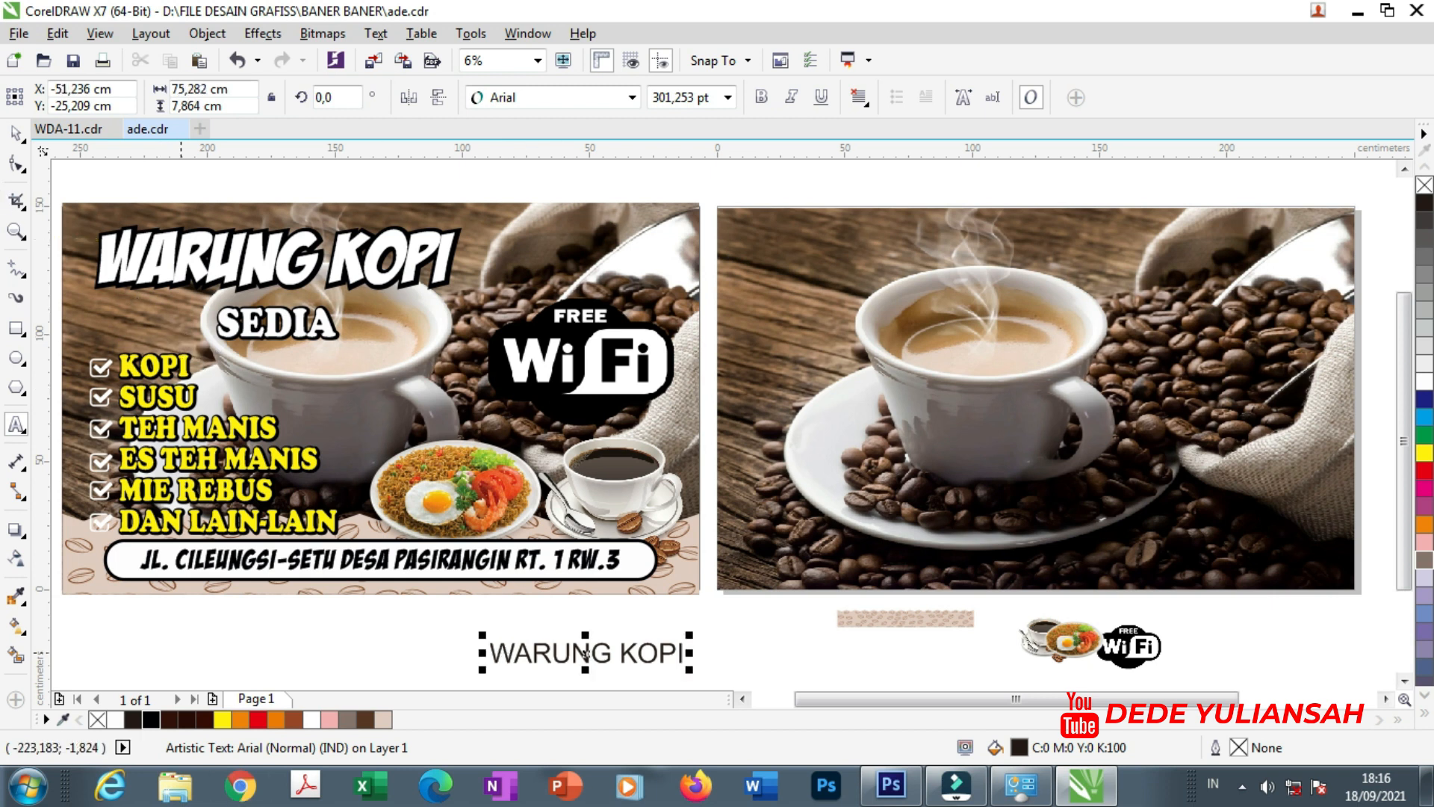
Set the WARUNG KOPI text in BadaBoom BB and place it across the photo's upper left, enlarged to about 122 cm wide.
left_click(13, 138)
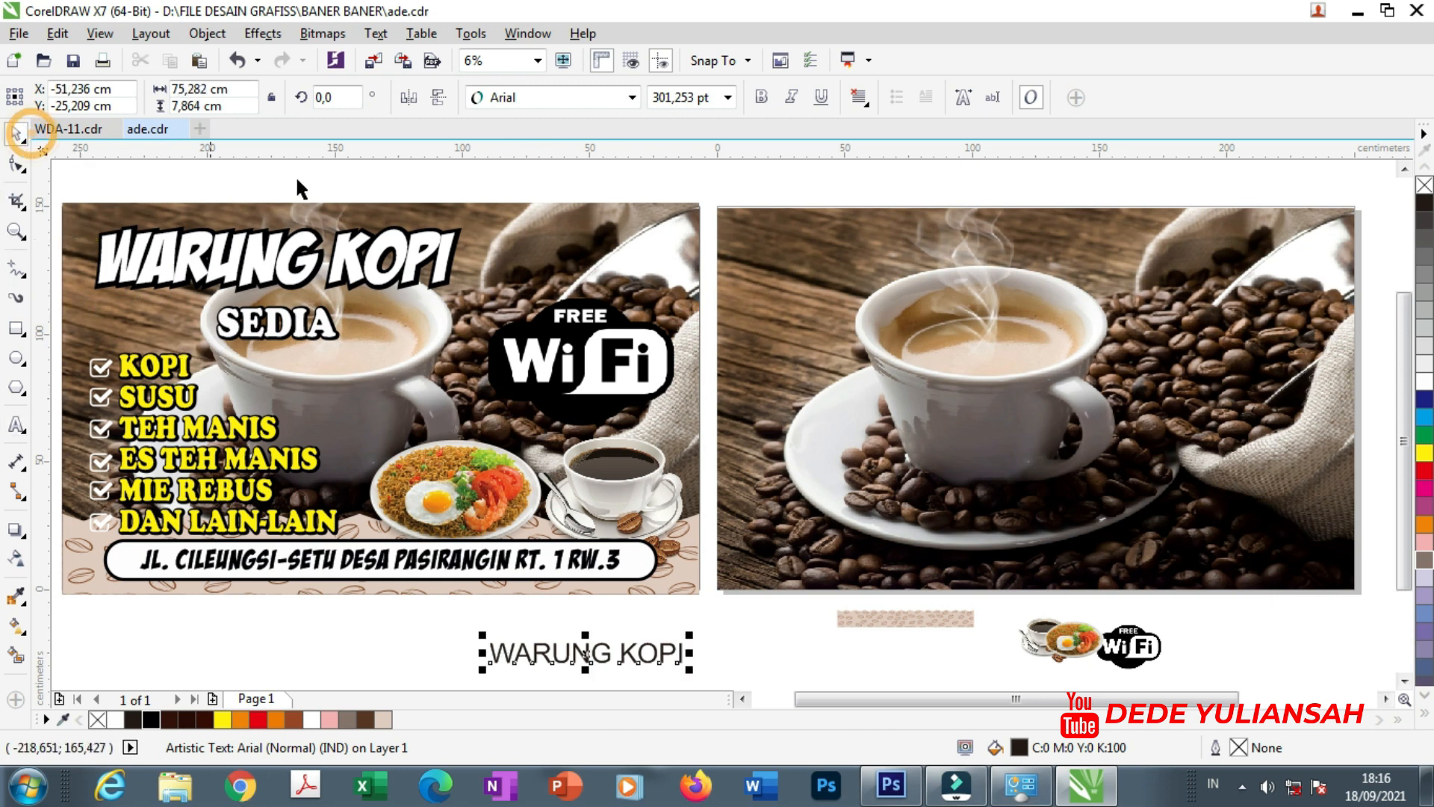
left_click(583, 97)
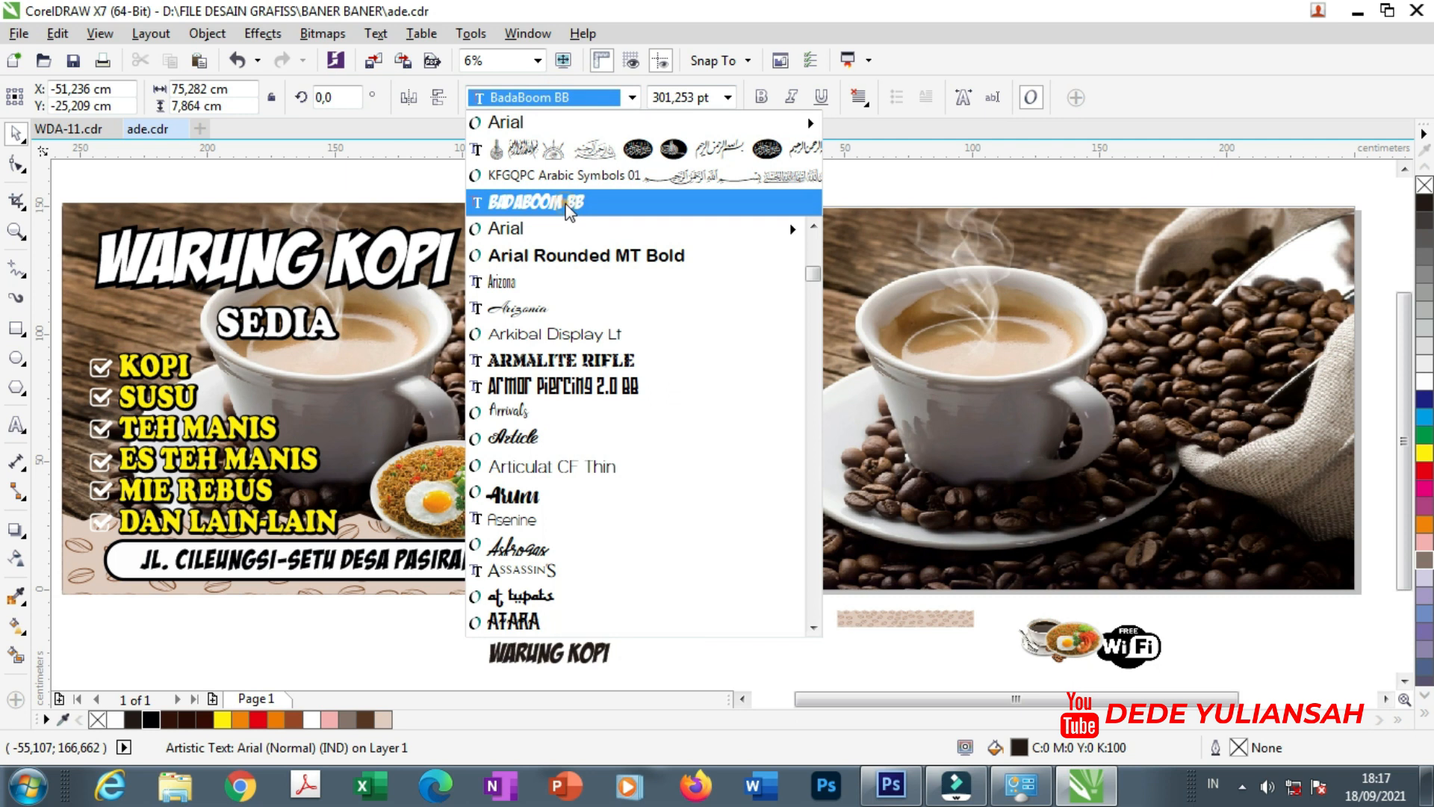
left_click(536, 201)
left_click_drag(605, 652, 1070, 366)
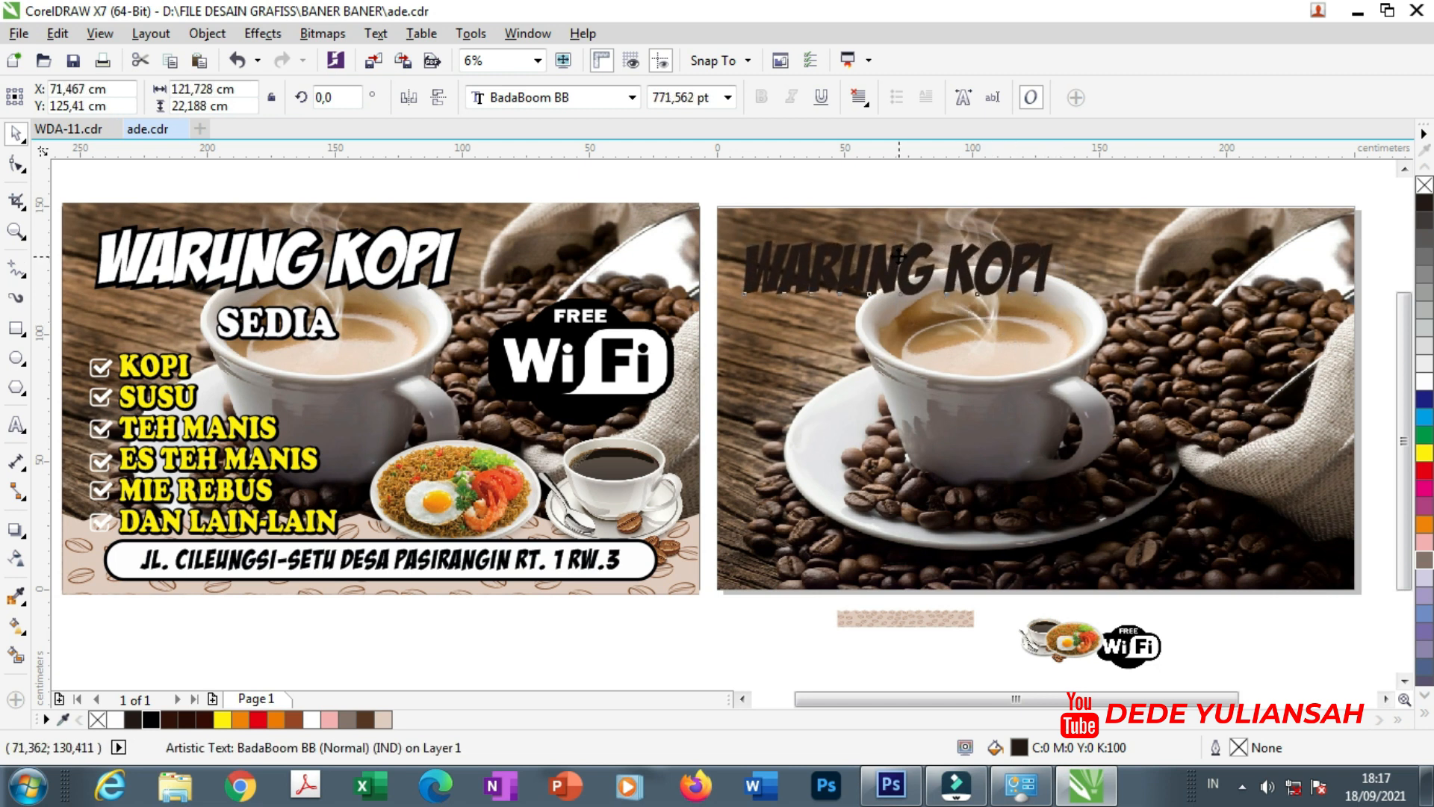
left_click_drag(898, 256, 905, 251)
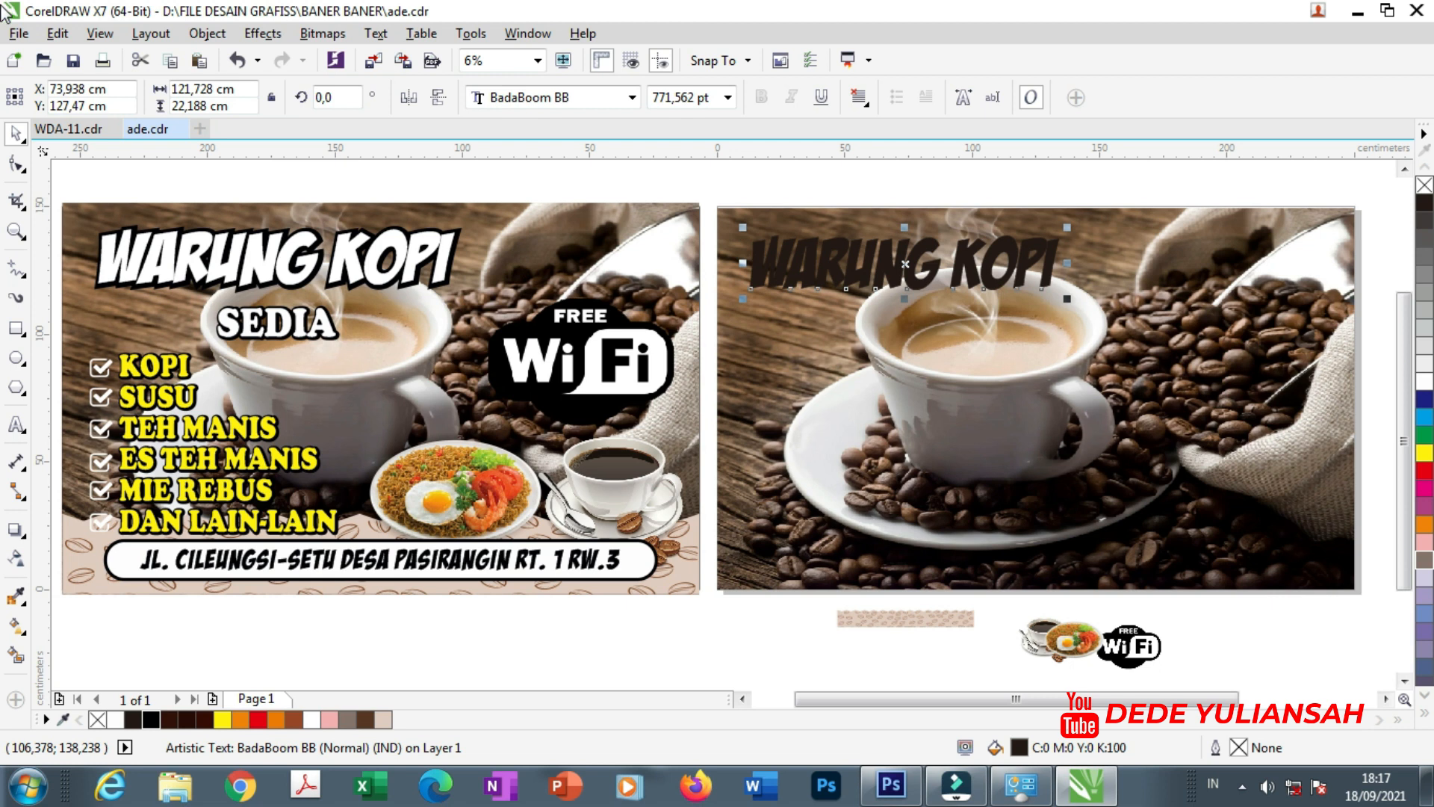
Fill the WARUNG KOPI heading with white and nudge it slightly up and to the right.
left_click(1423, 383)
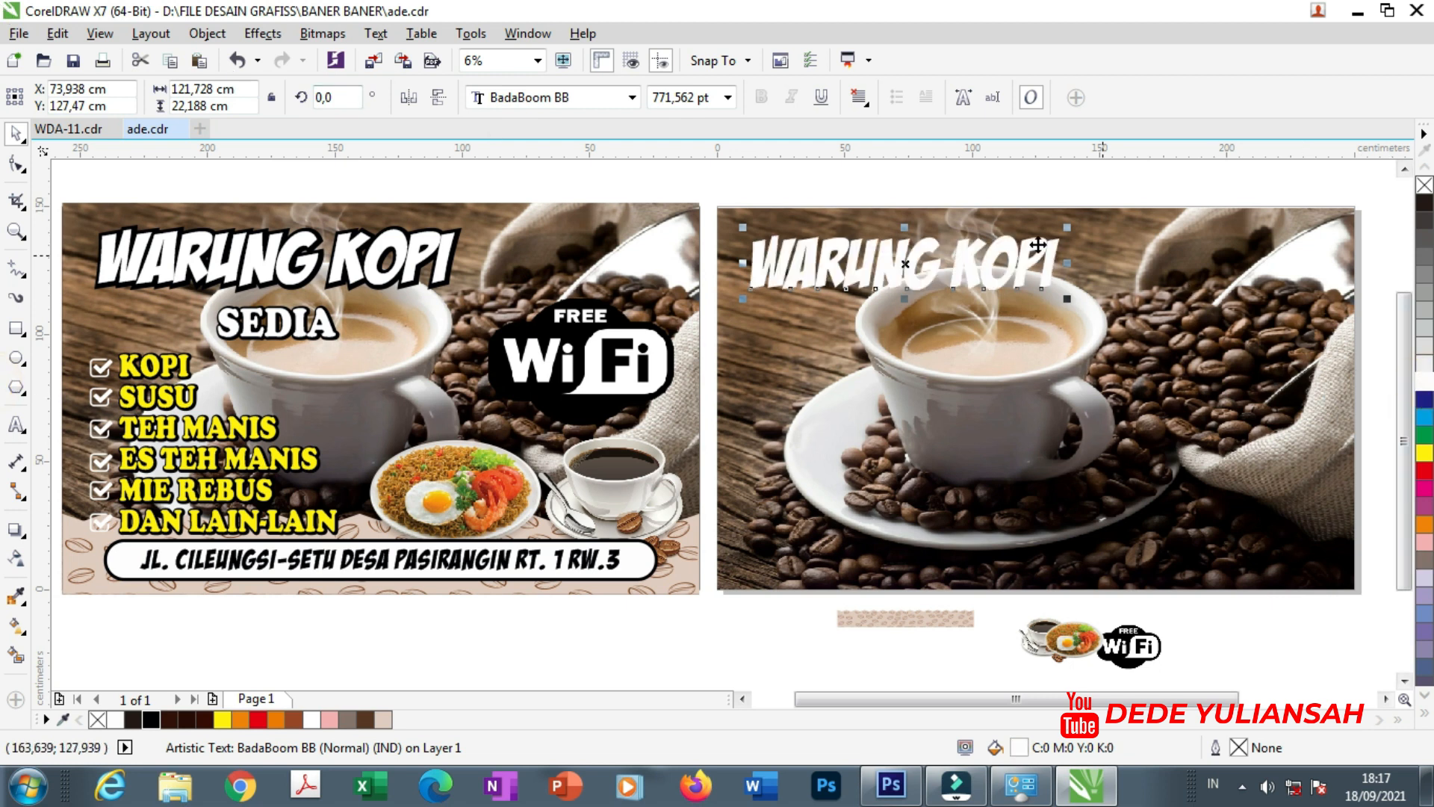
left_click_drag(1024, 261, 1029, 257)
left_click(581, 646)
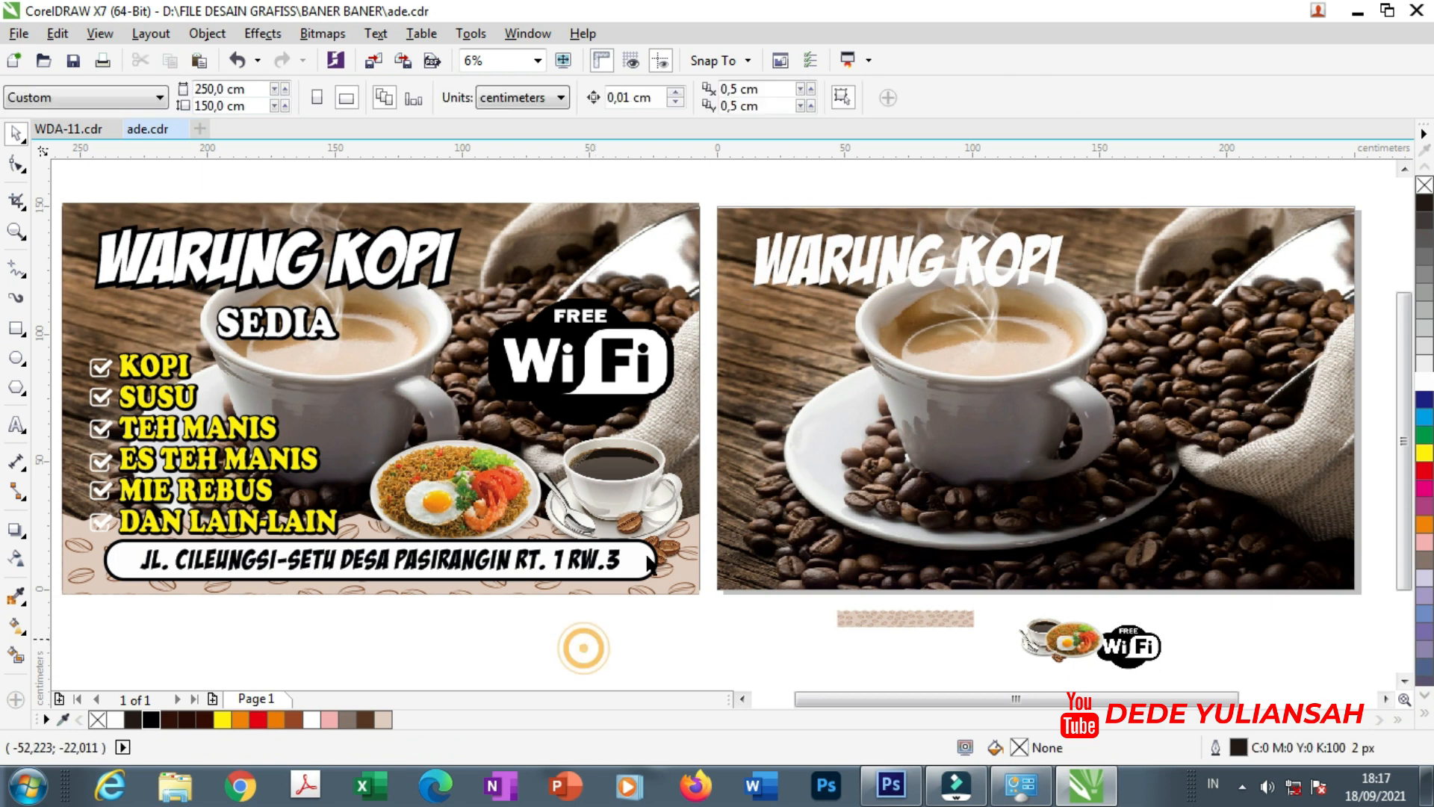
Apply a one-step contour to the WARUNG KOPI heading, with its fill colour sampled from the document palette's black.
left_click(830, 251)
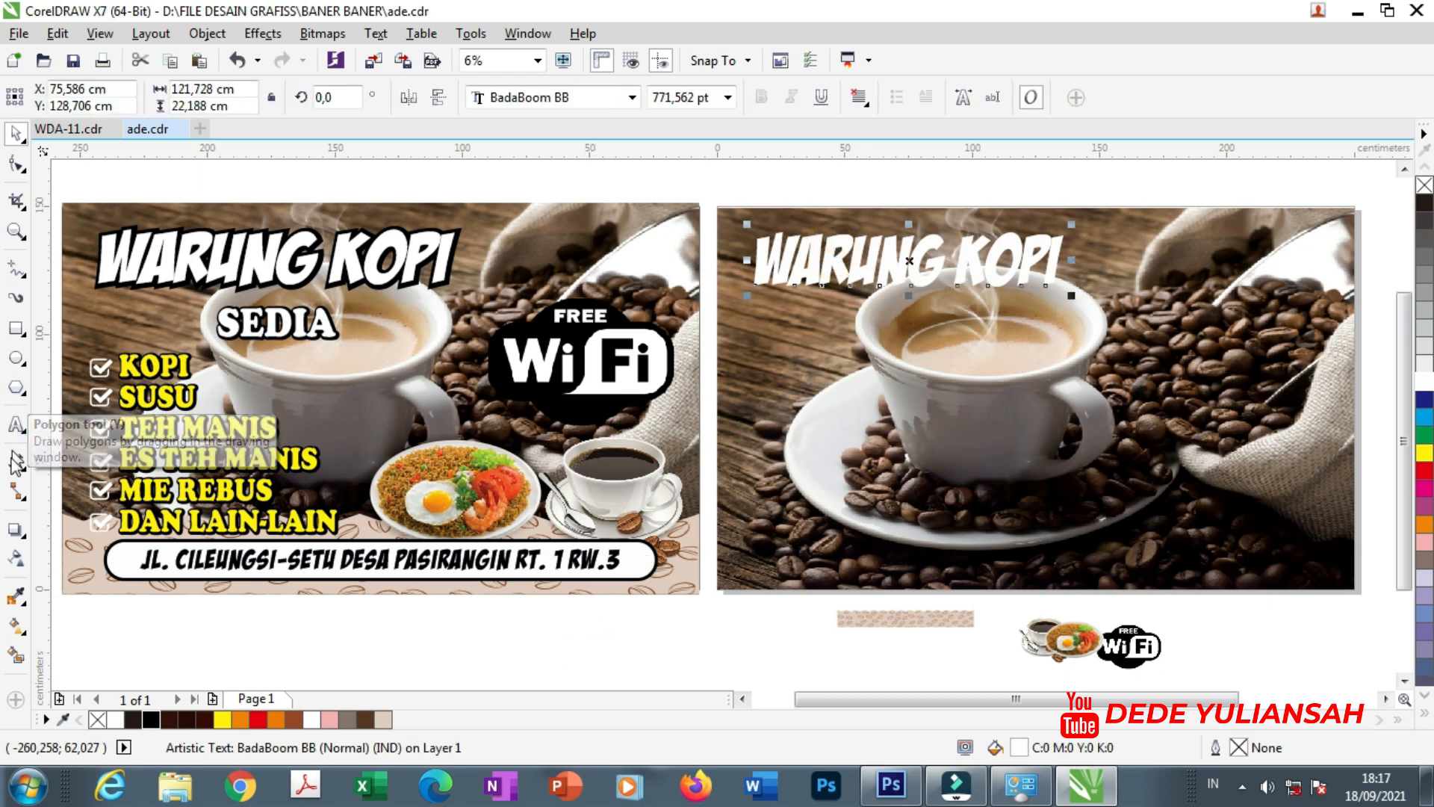
left_click(22, 537)
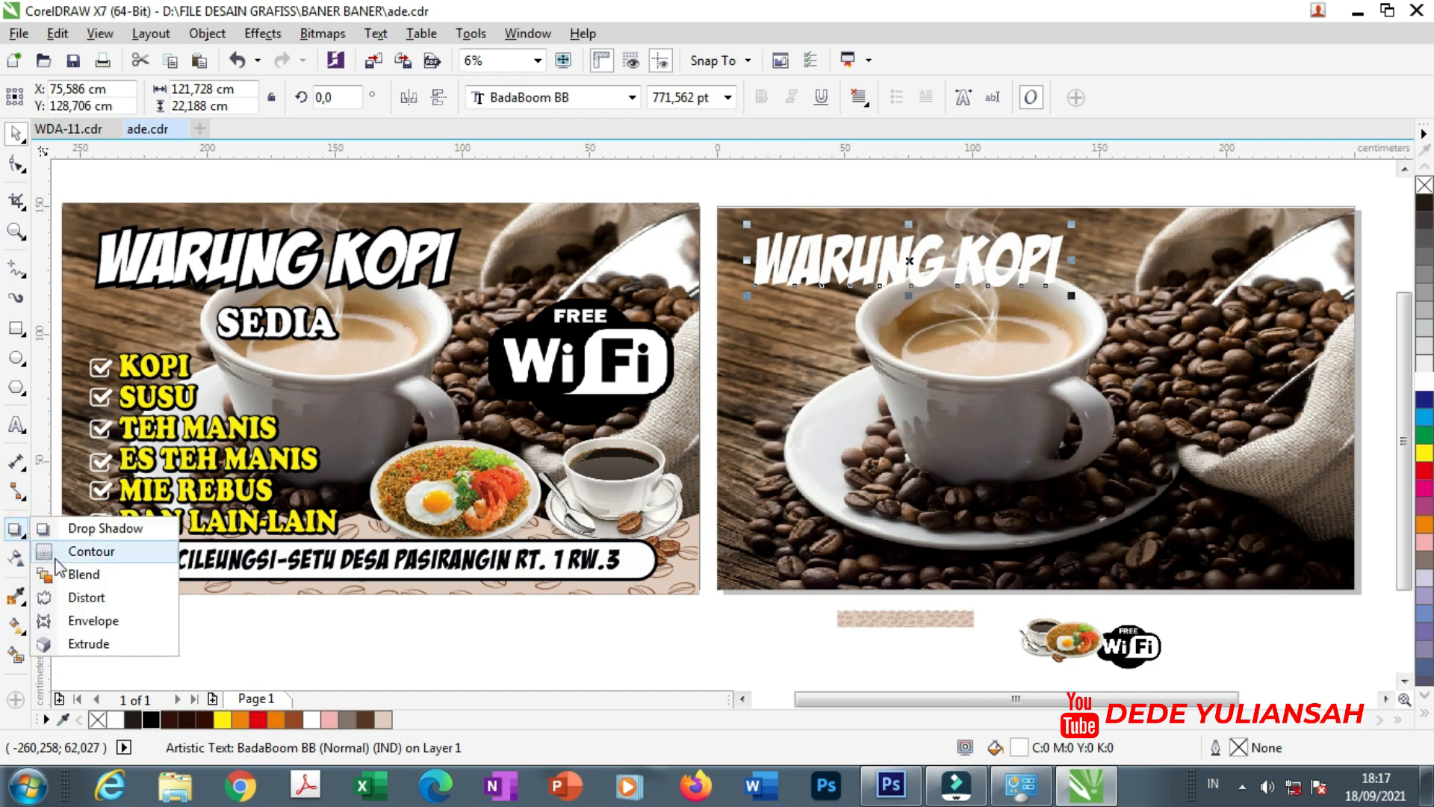
left_click(50, 555)
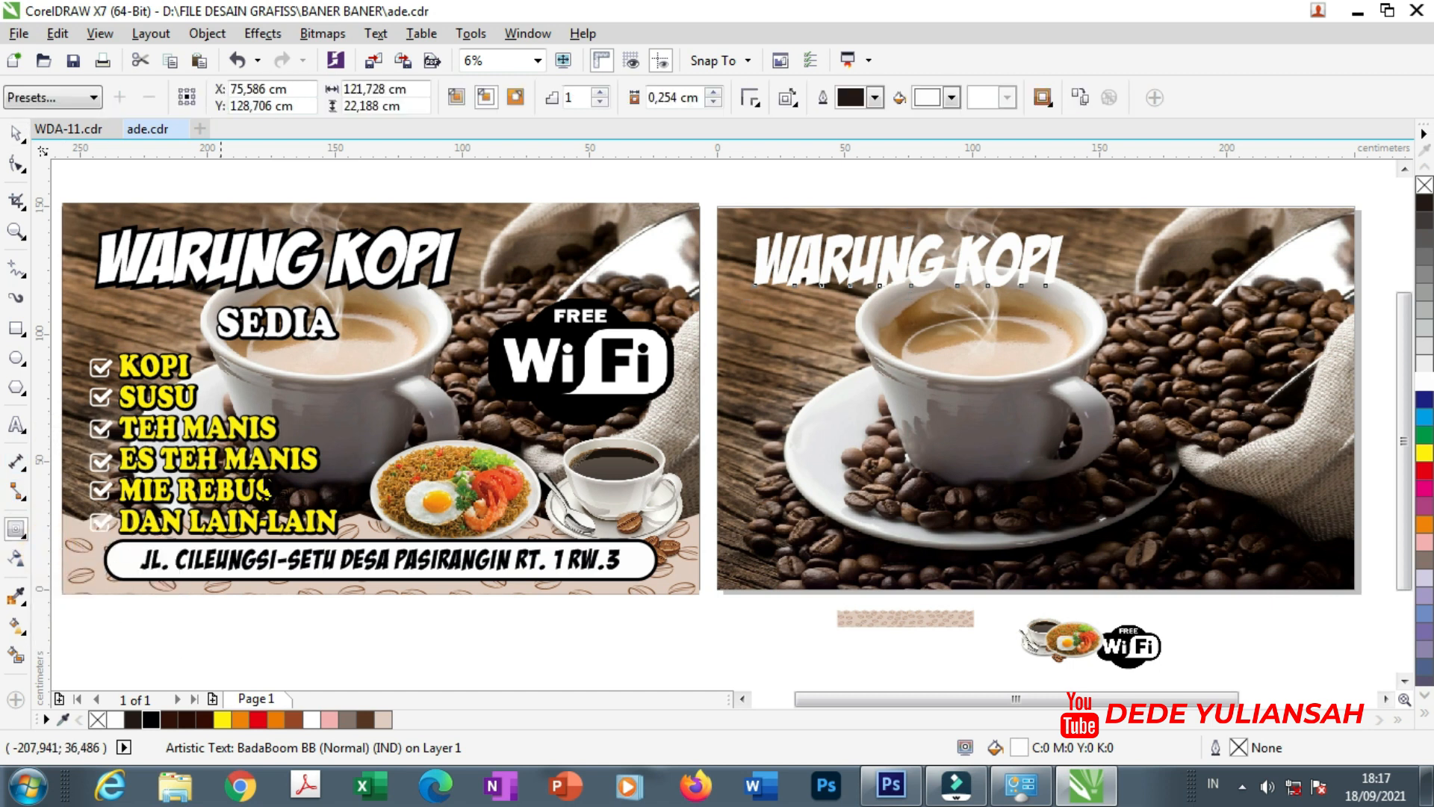
left_click(952, 98)
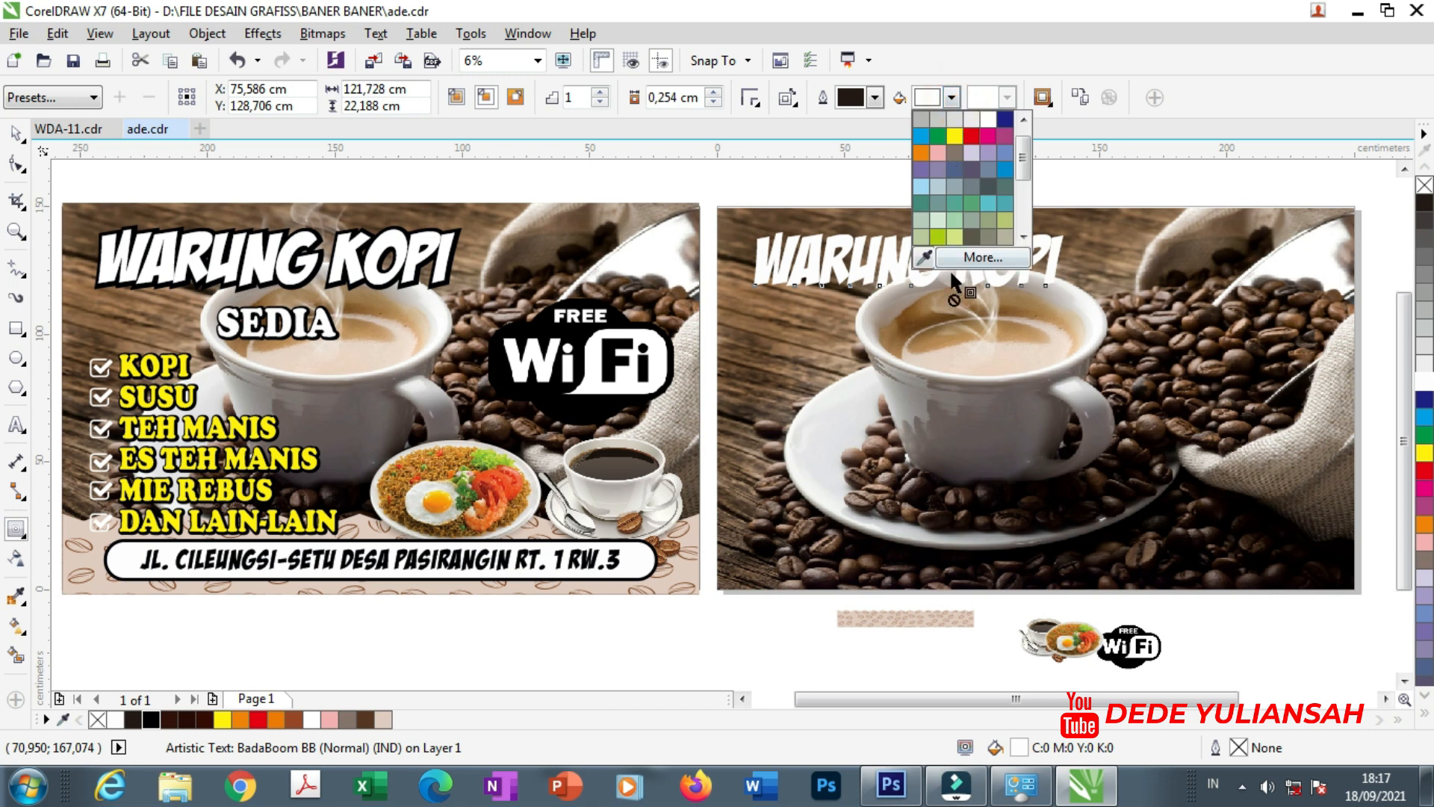
left_click(924, 257)
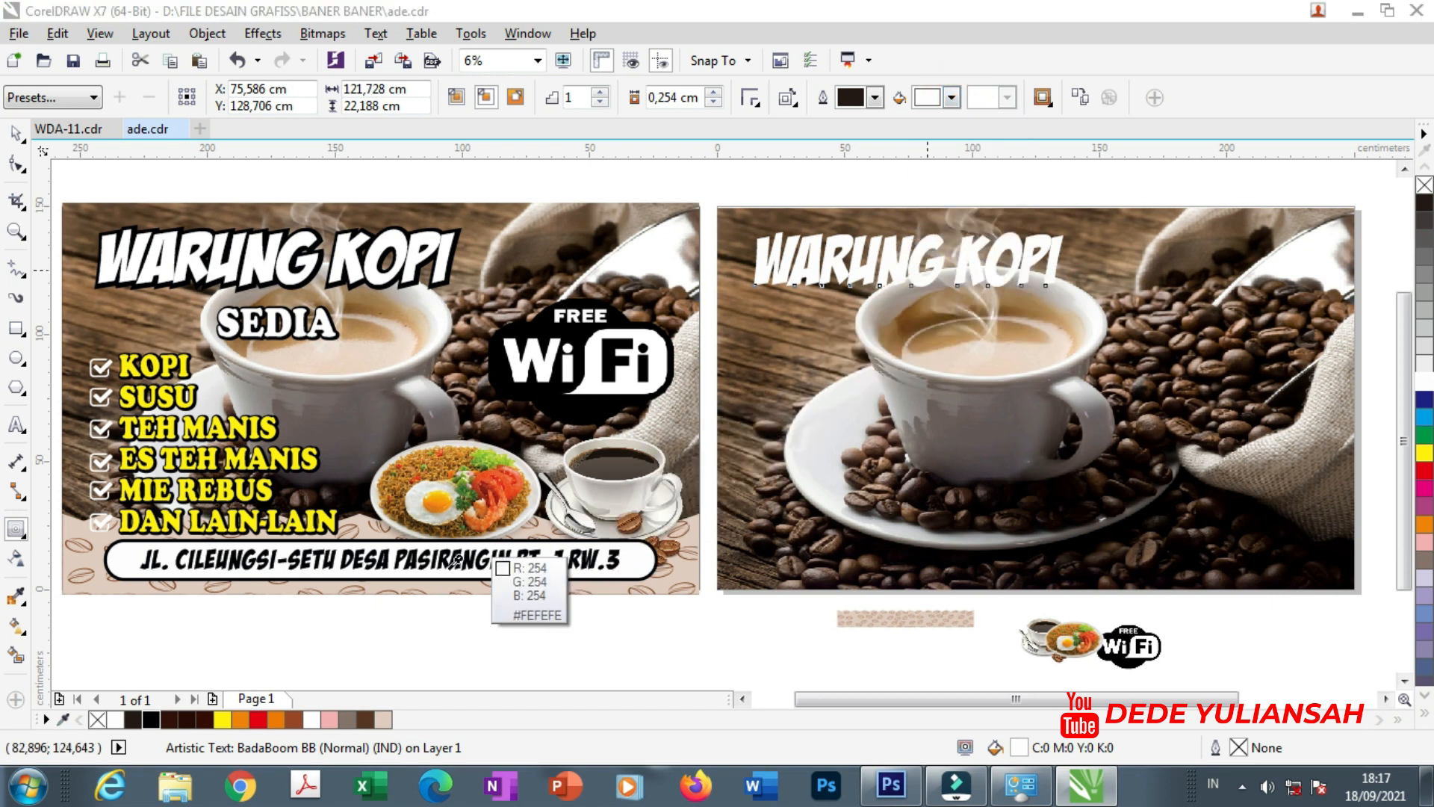
left_click(151, 720)
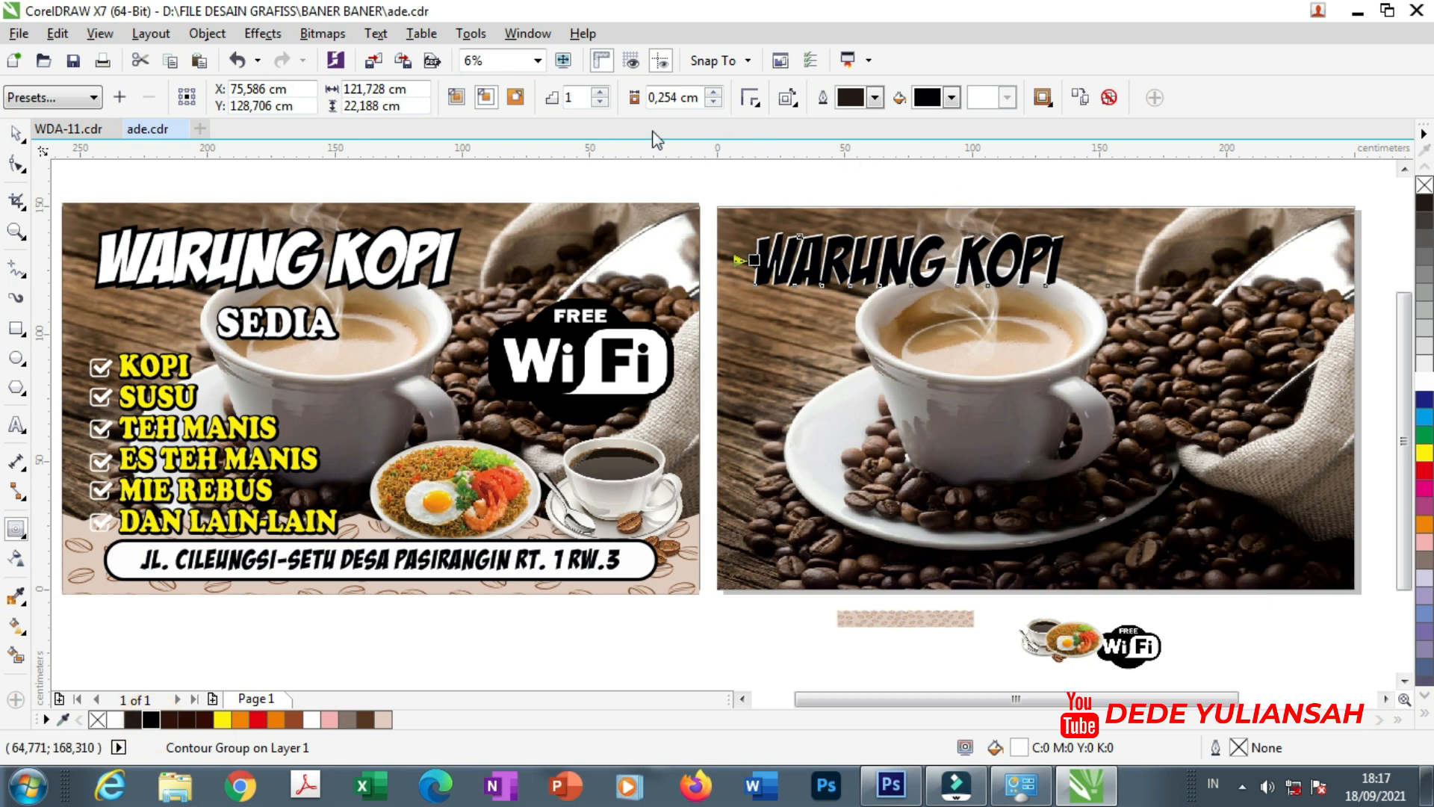
Change the heading's contour to an outside contour and widen its offset to about 1.86 cm.
left_click(516, 97)
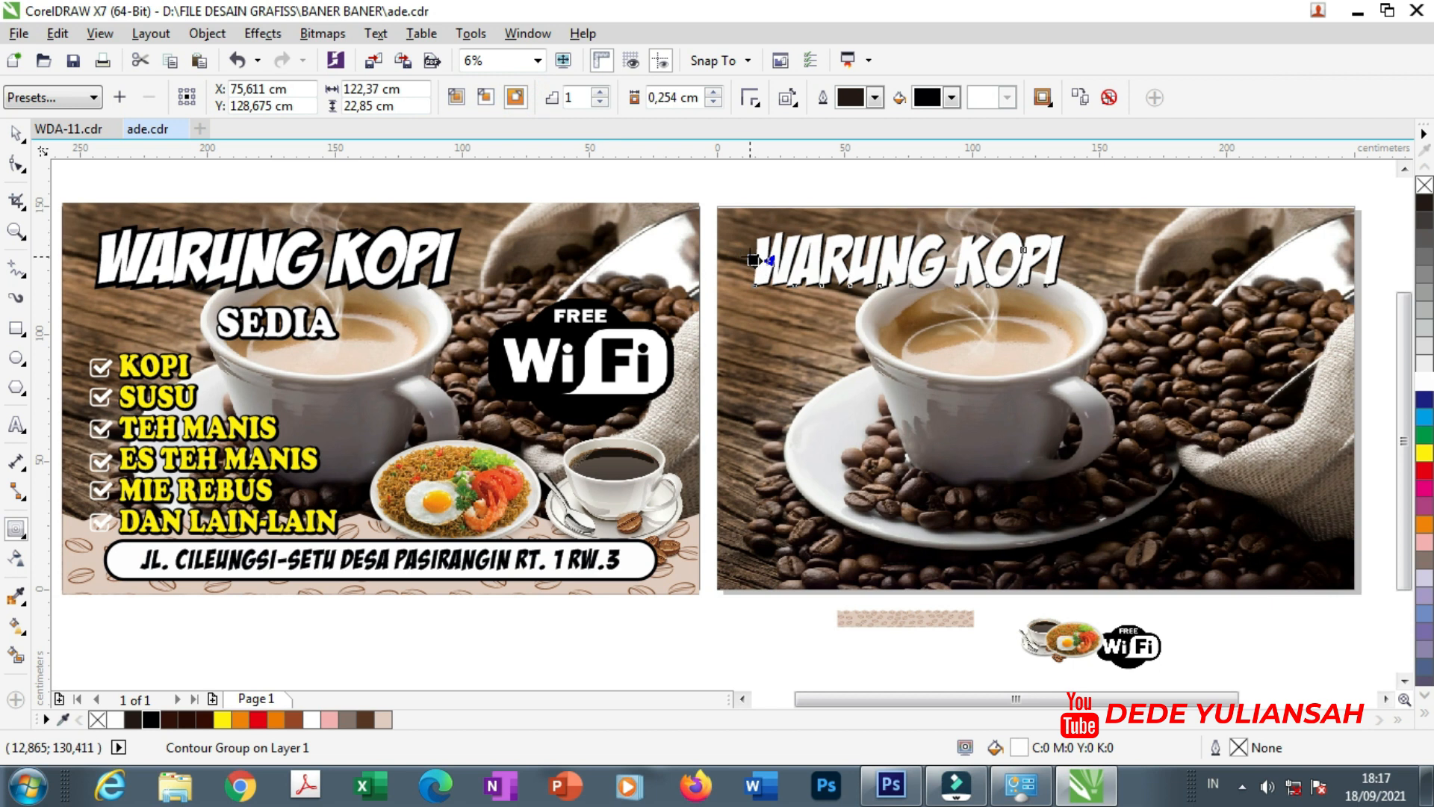
left_click_drag(754, 260, 753, 272)
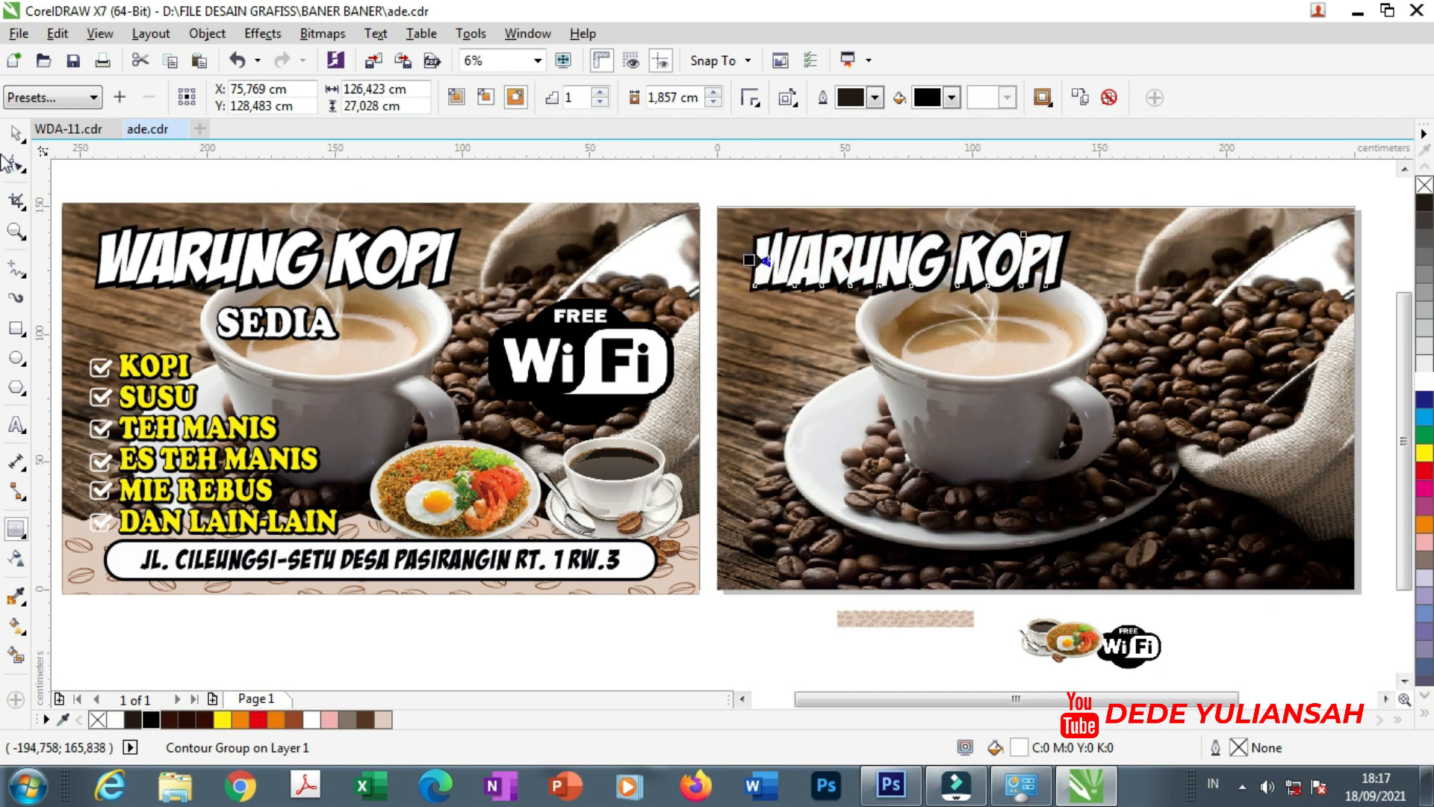
left_click(787, 177)
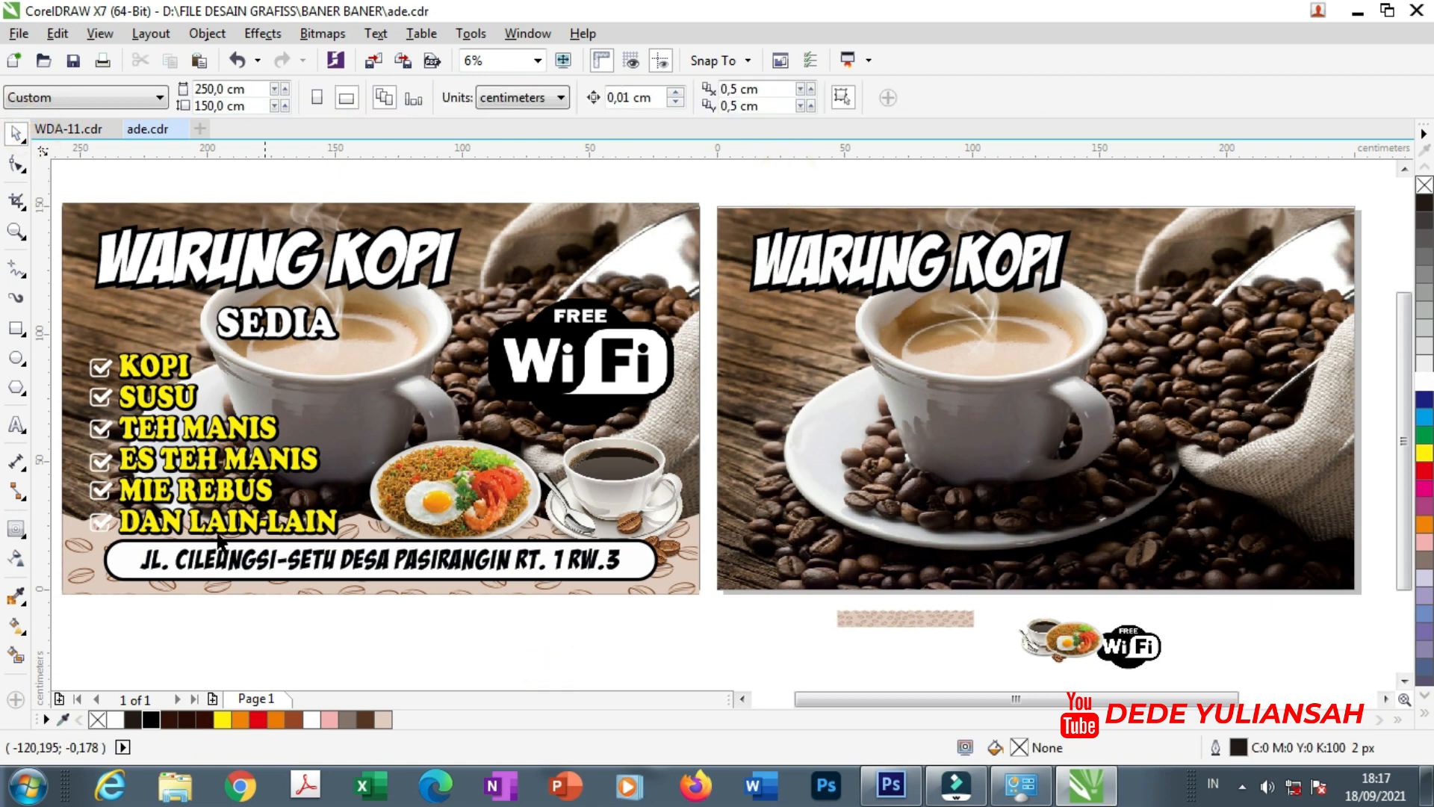
Add the artistic text SEDIA in the empty area below the sample banner, about 22 cm wide.
left_click(16, 425)
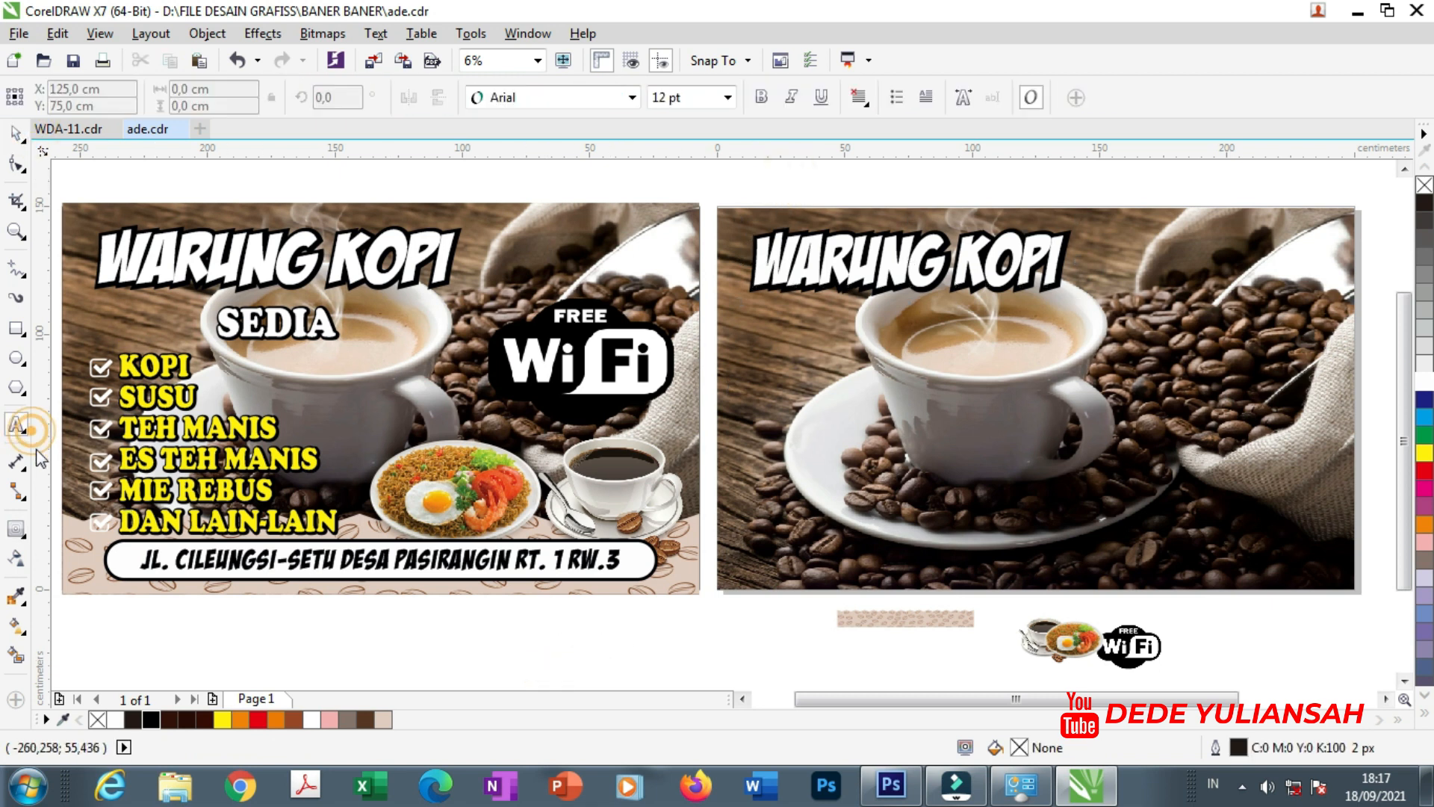
left_click(427, 636)
type("SE")
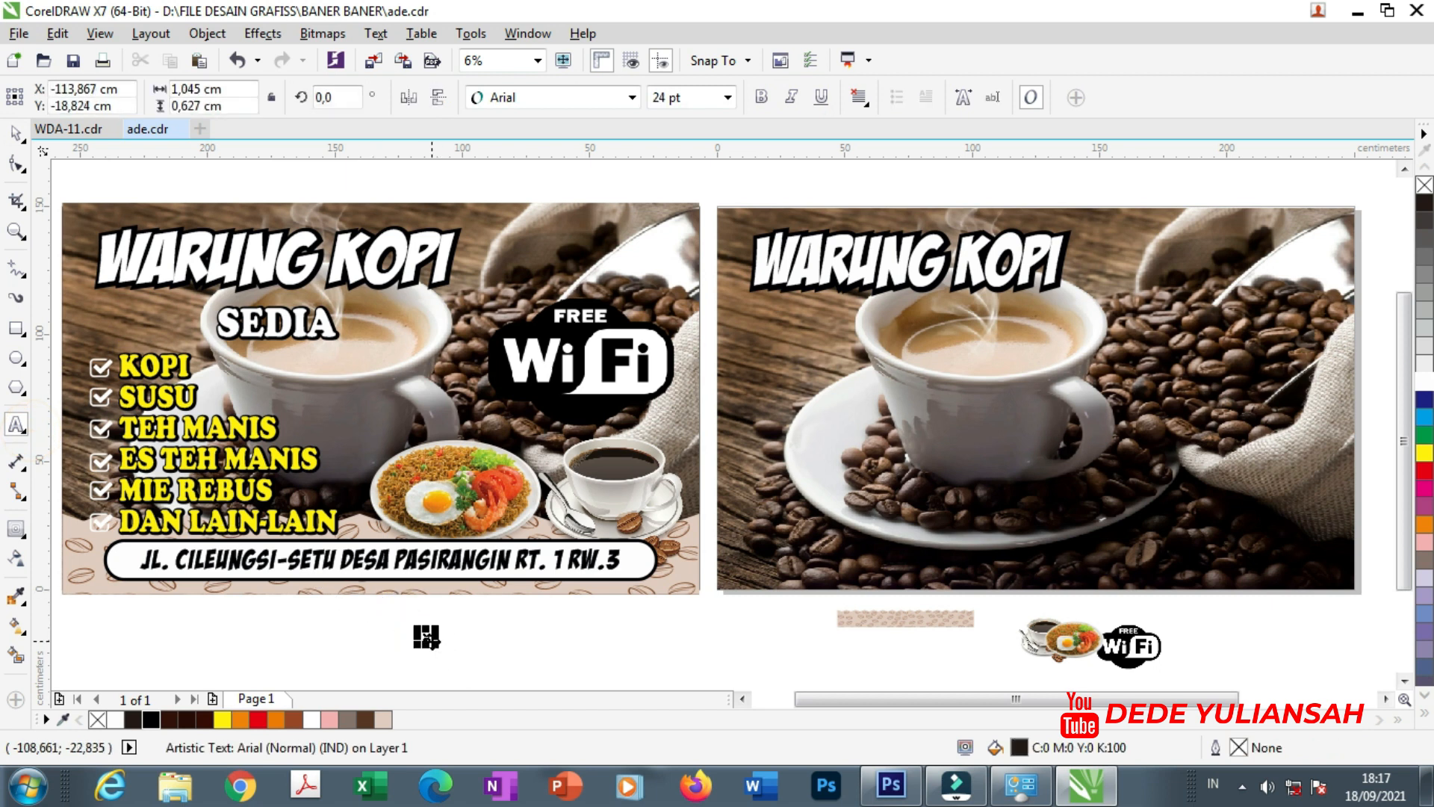
left_click_drag(439, 646, 459, 657)
type("D")
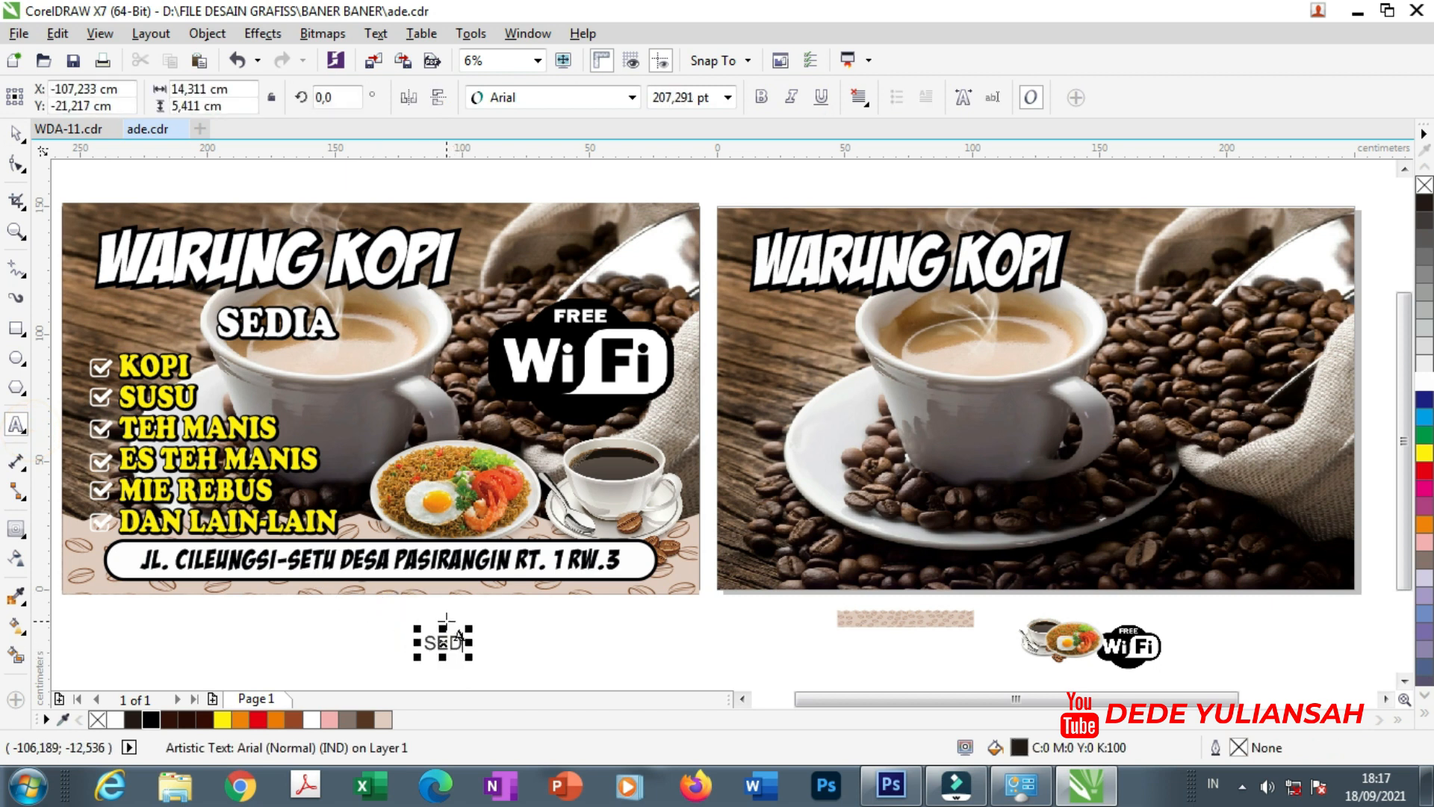
type("I")
left_click(17, 134)
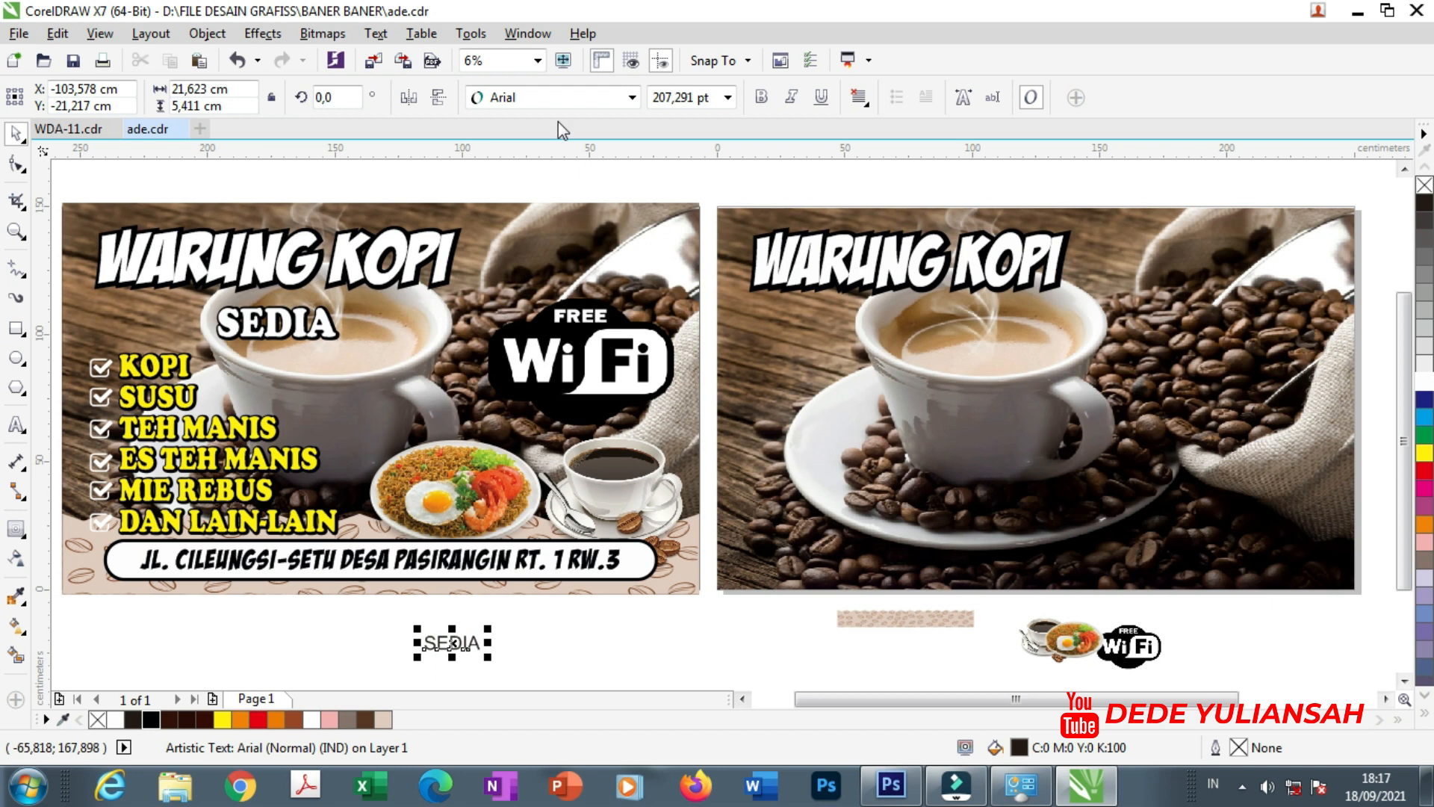
Set the font of the SEDIA text to Cooper Black.
left_click(556, 97)
scroll(624, 500, "down", 5)
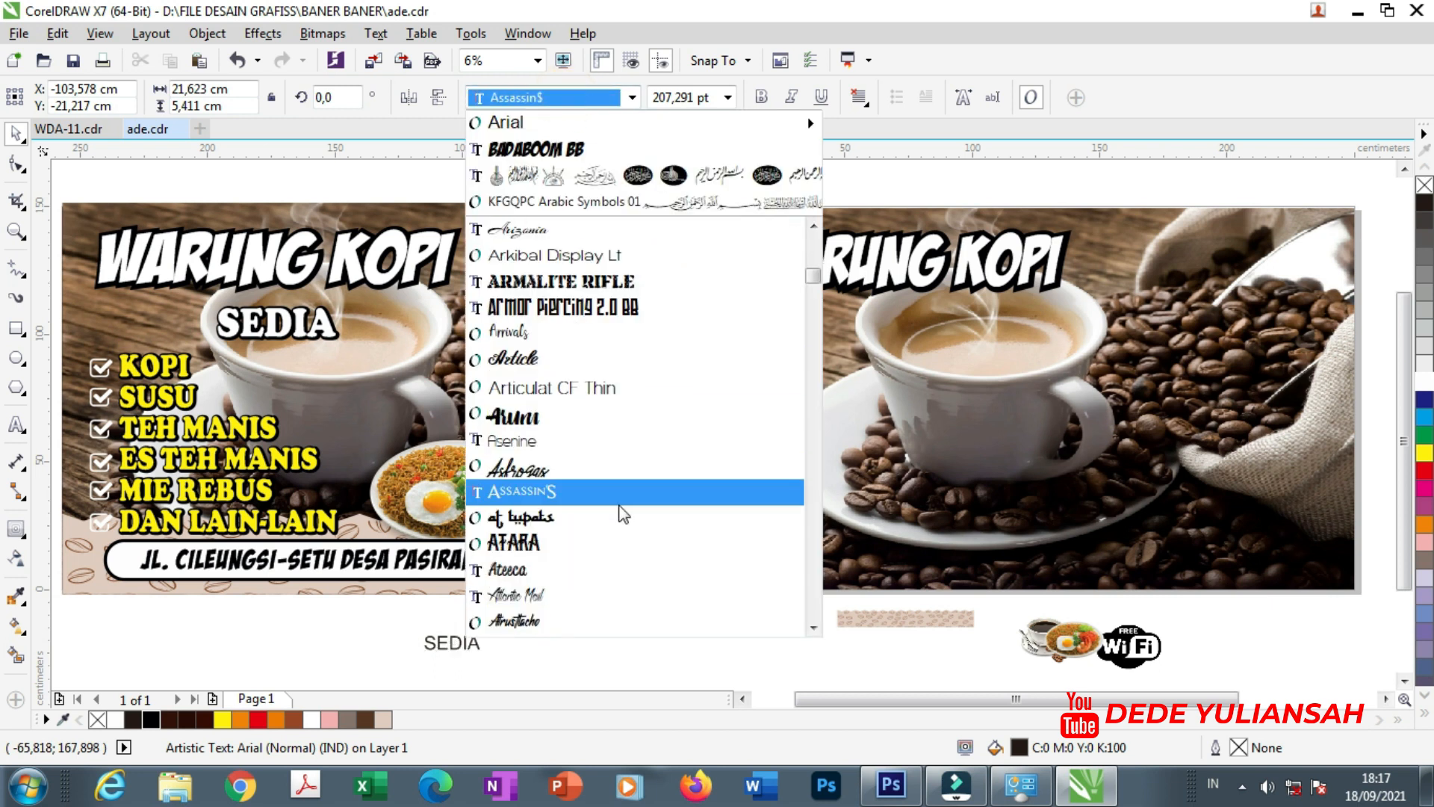
scroll(612, 529, "down", 5)
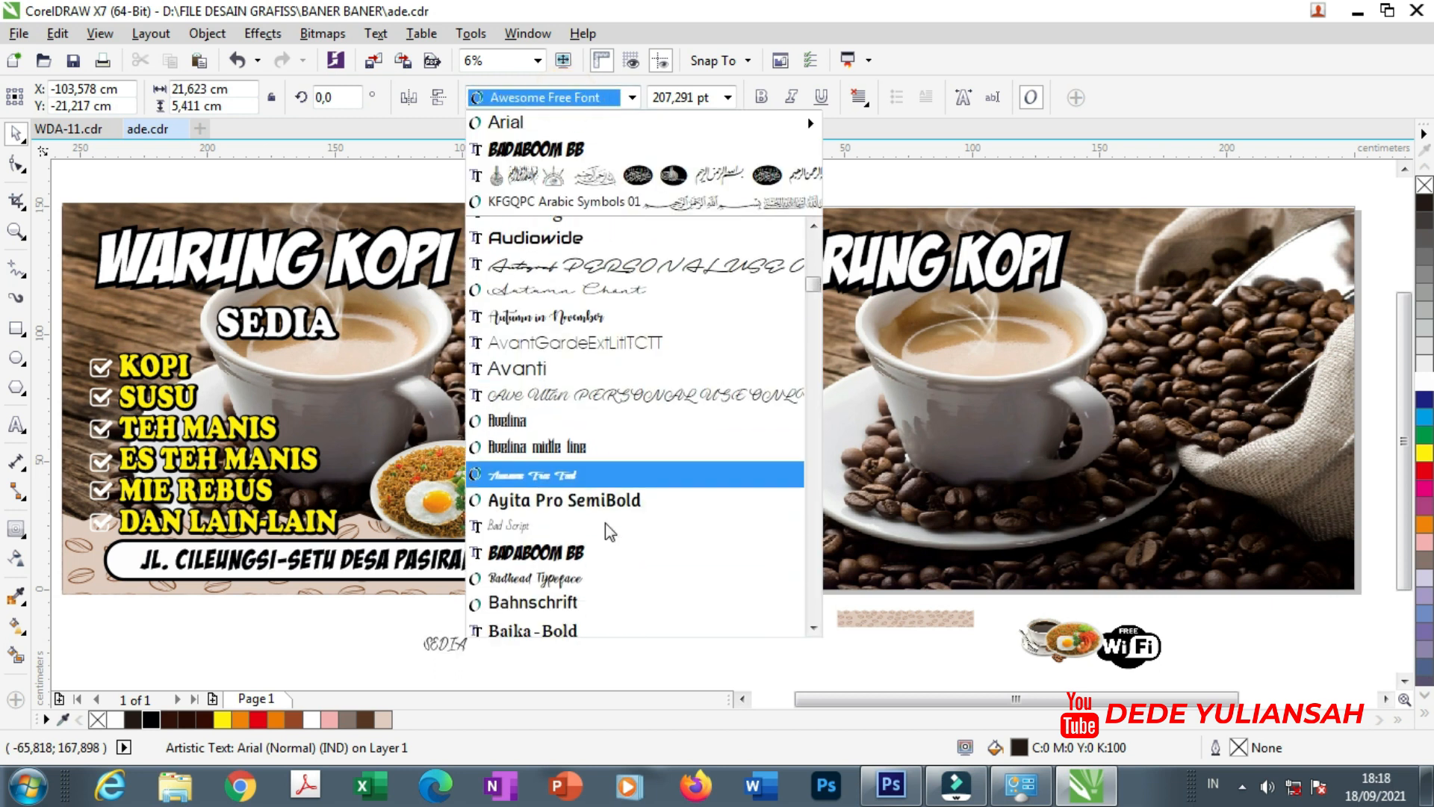
scroll(601, 539, "down", 6)
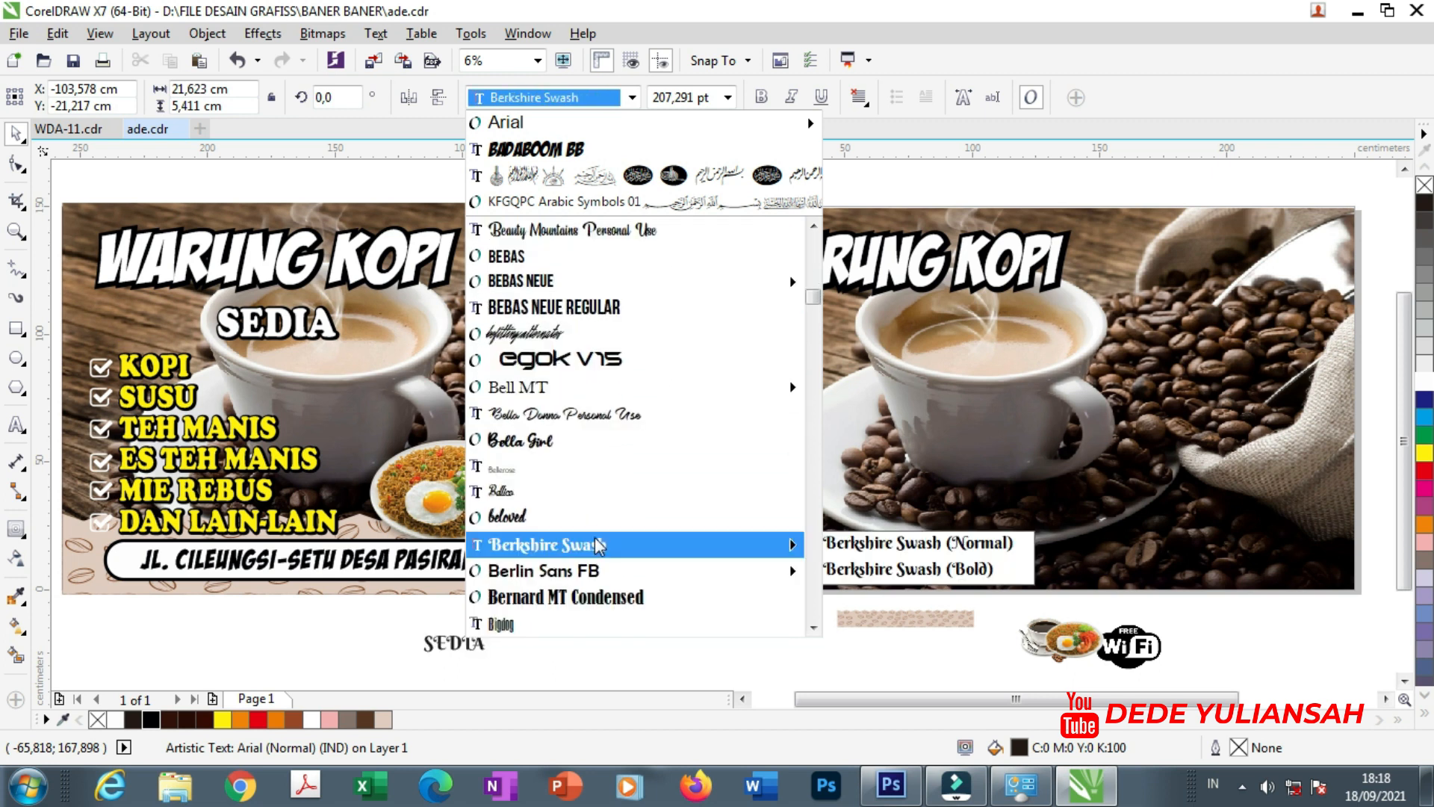
scroll(597, 545, "down", 5)
scroll(598, 545, "down", 7)
scroll(590, 550, "down", 6)
scroll(588, 551, "down", 5)
scroll(588, 549, "down", 6)
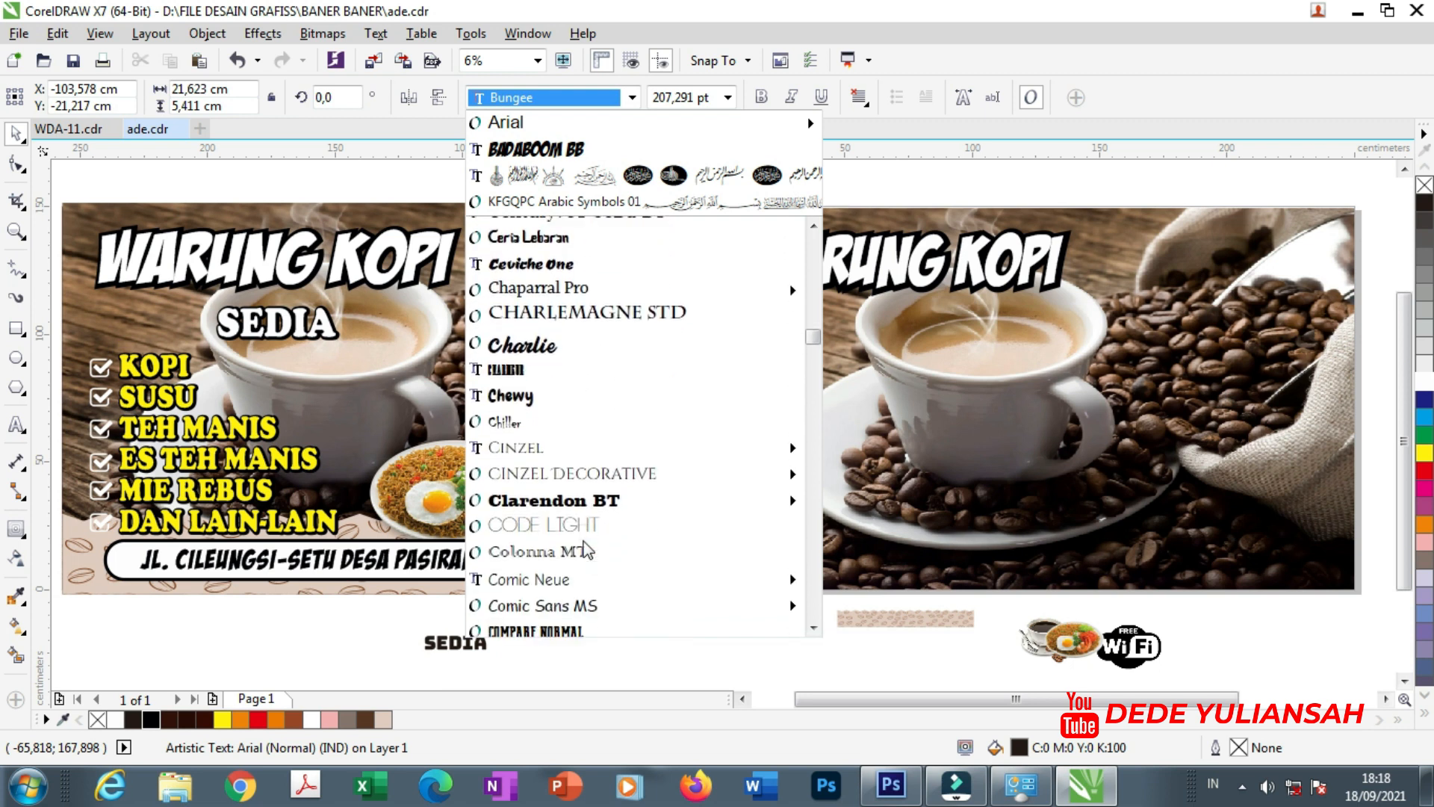
scroll(588, 549, "down", 4)
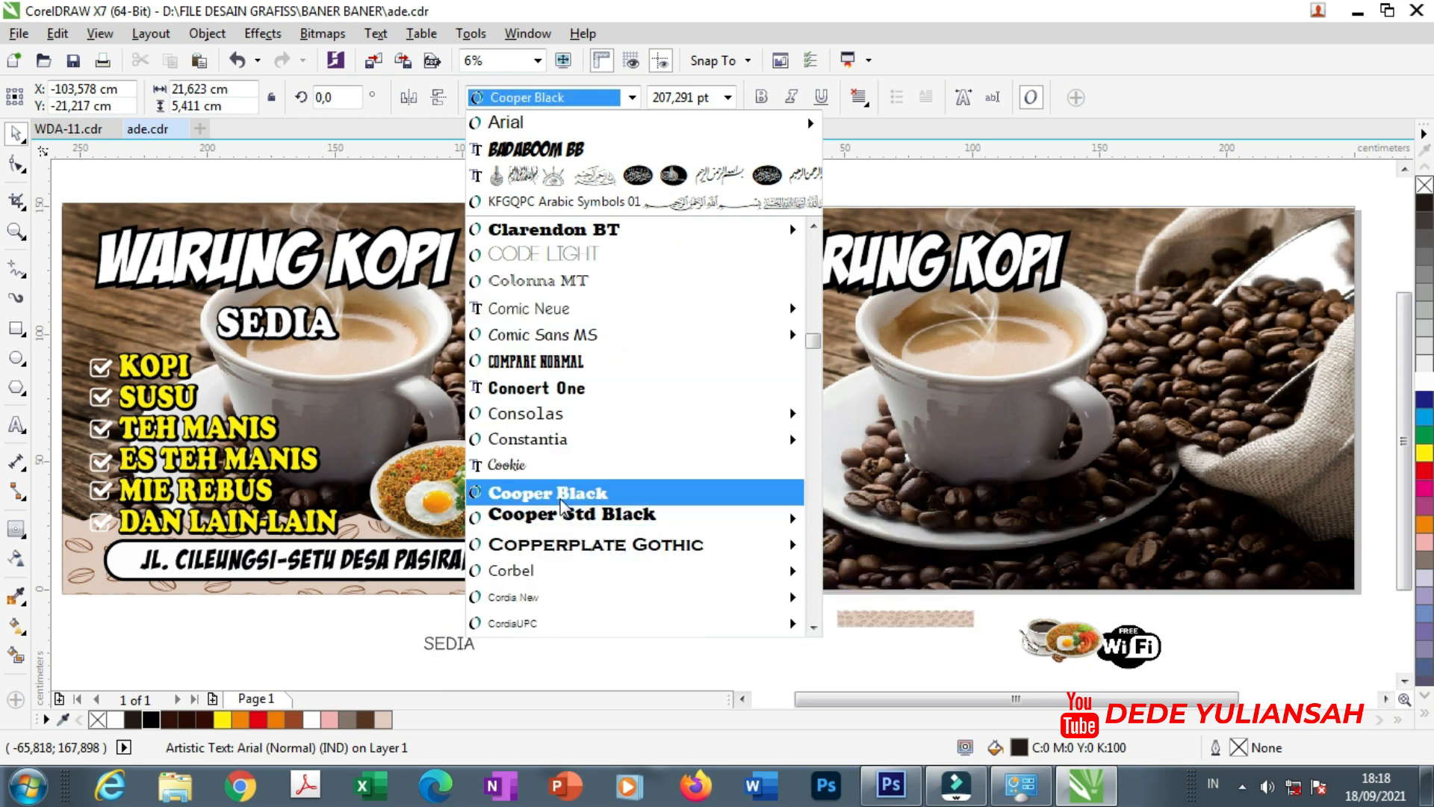
left_click(561, 495)
Place the SEDIA text on the new banner below the heading, enlarged to about 57 cm wide and filled with white.
left_click_drag(478, 648, 980, 442)
left_click_drag(934, 345, 979, 324)
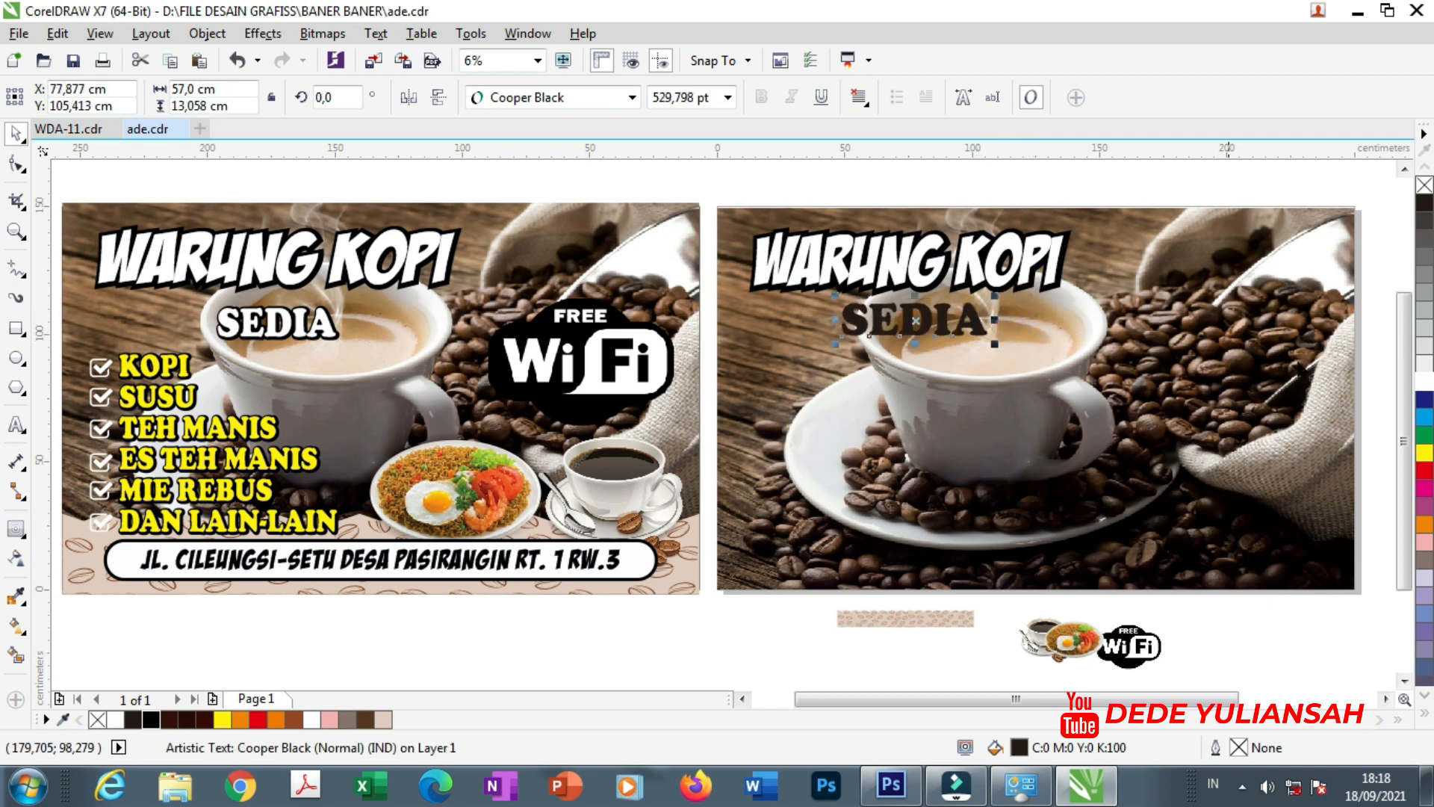
left_click(1424, 382)
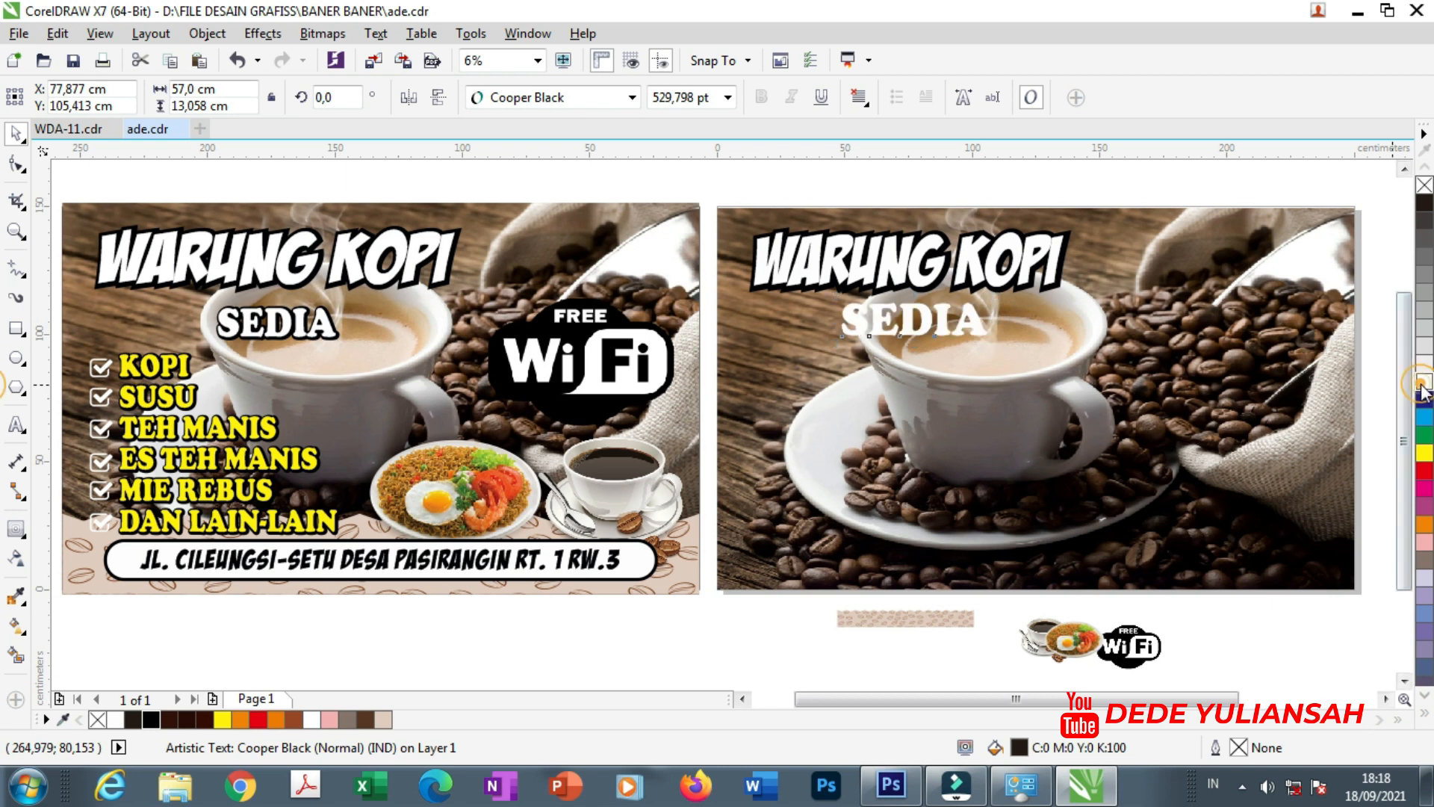
Apply a one-step black outside contour to the SEDIA text with an offset of about 1.5 cm.
left_click(16, 529)
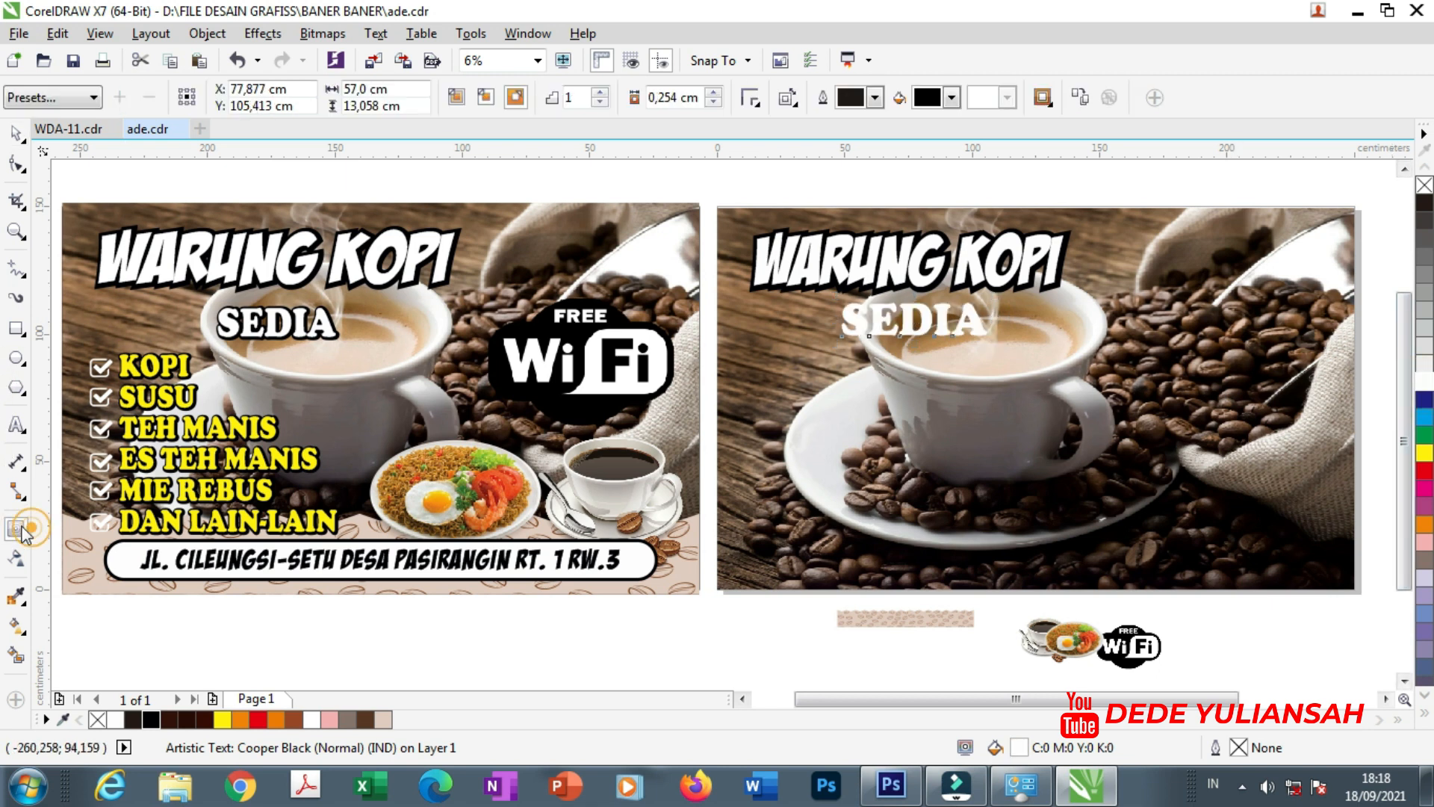
left_click(517, 103)
mouse_move(842, 321)
left_mouse_down()
mouse_move(826, 318)
mouse_move(839, 322)
left_mouse_up()
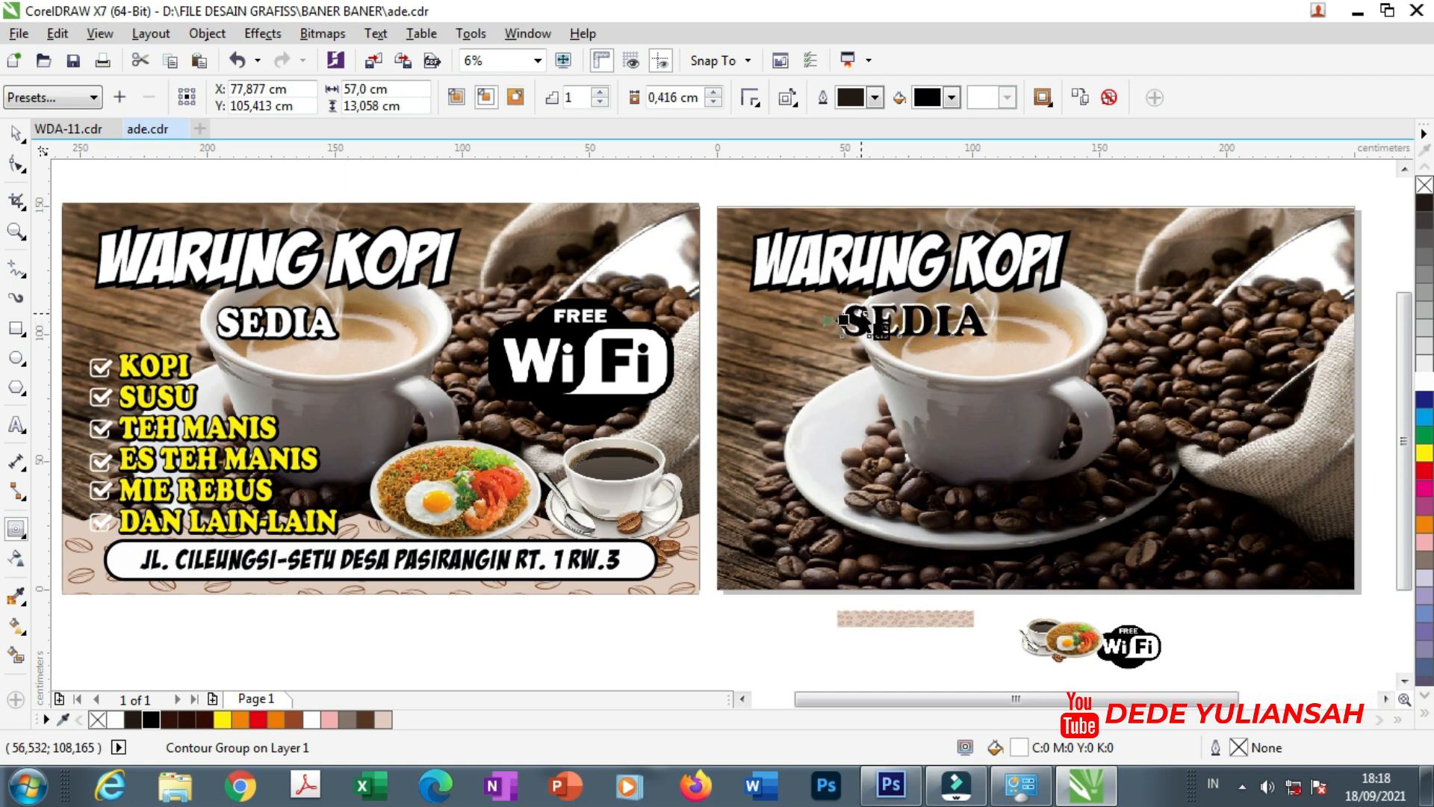
scroll(840, 321, "up", 3)
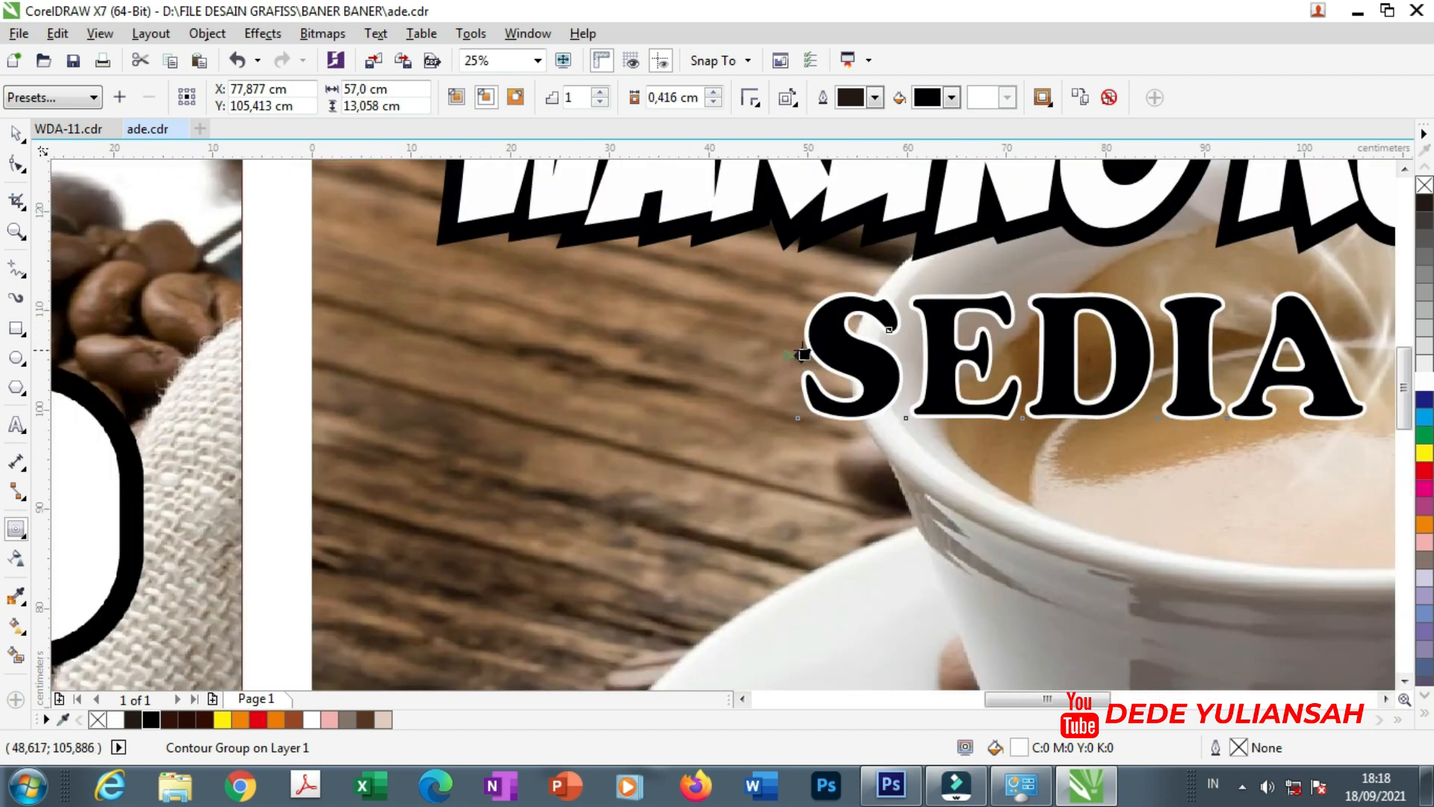
left_click_drag(803, 351, 794, 361)
scroll(793, 361, "down", 2)
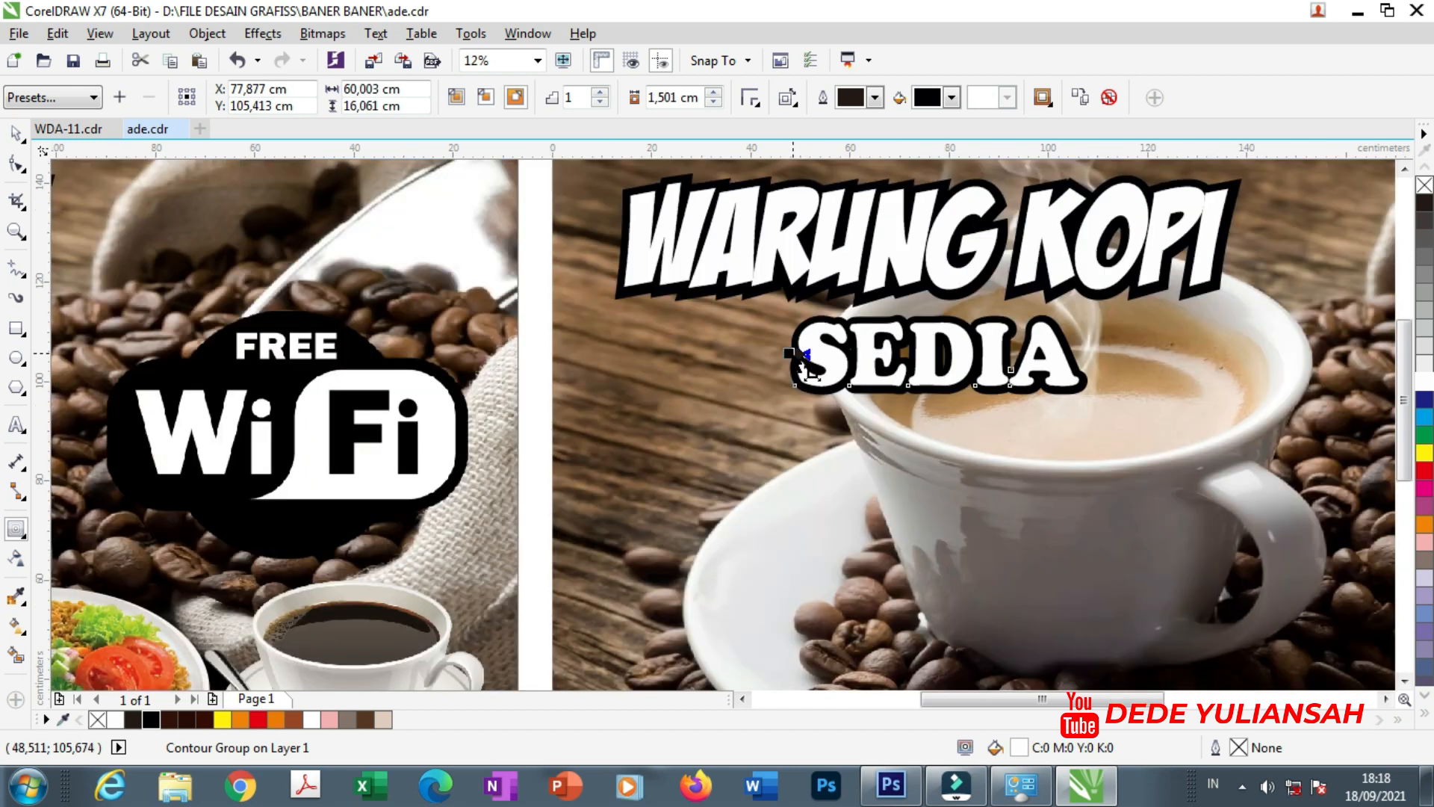
scroll(807, 360, "down", 1)
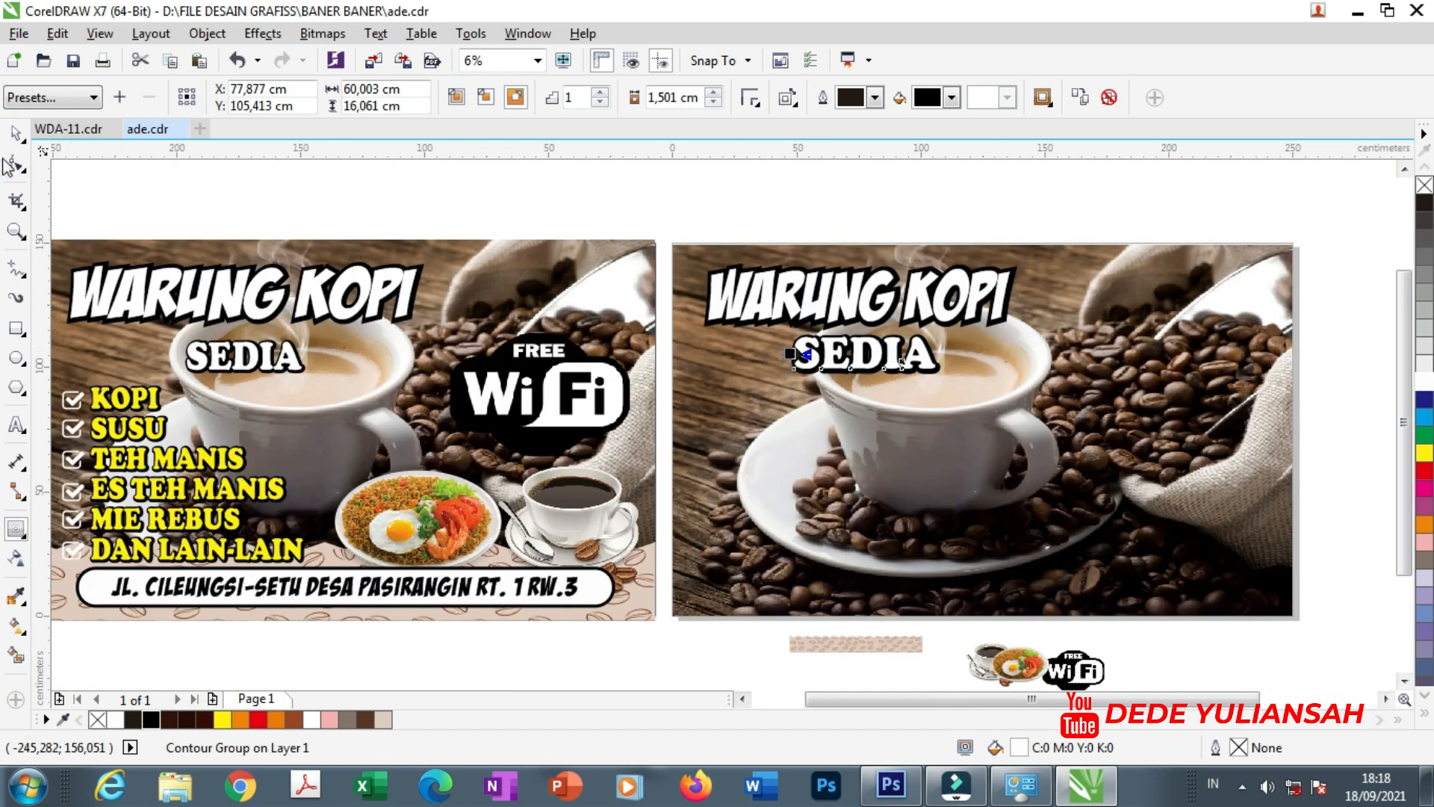
left_click(258, 191)
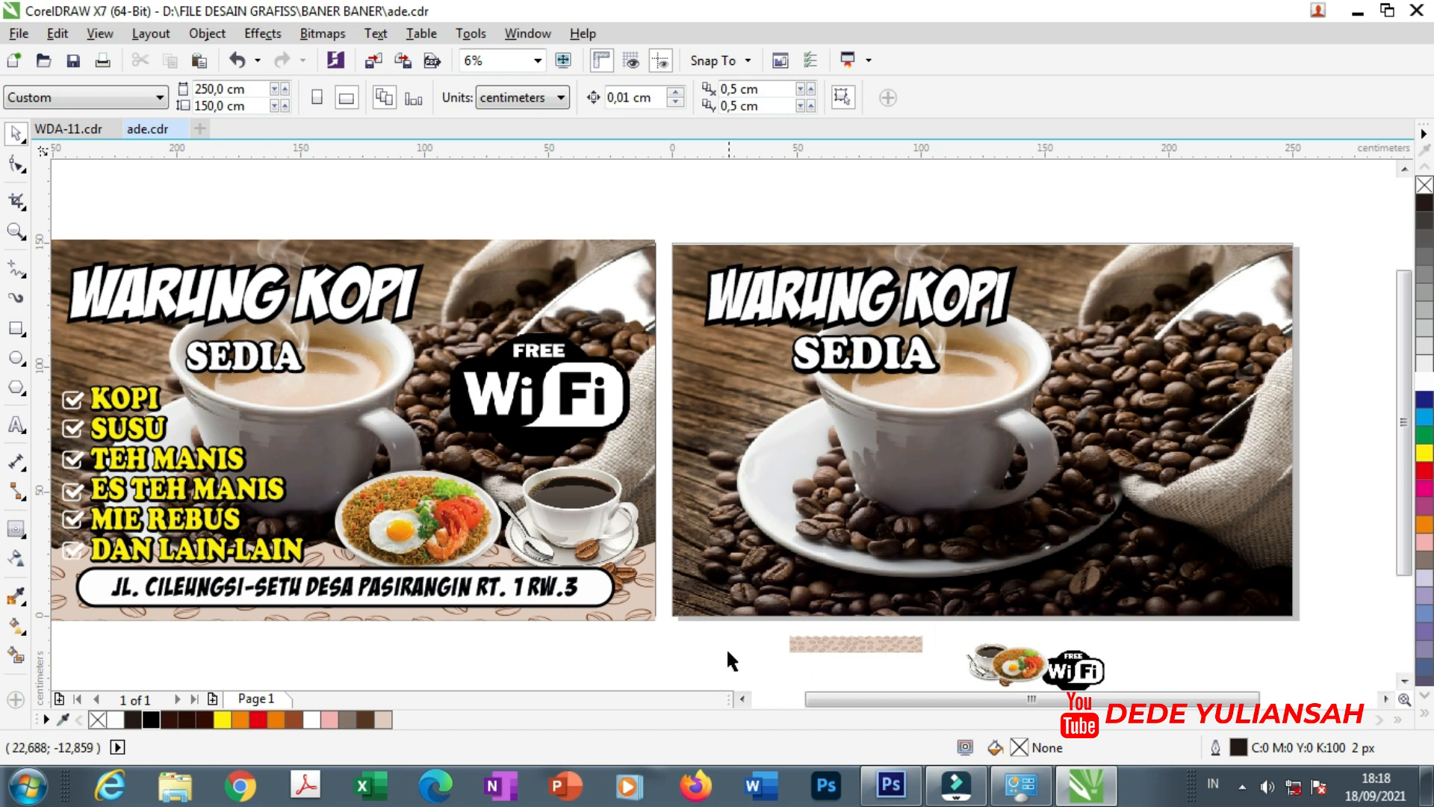
Add the artistic text KOPY in the empty area below the sample banner, enlarged to about 22 cm wide.
left_click(743, 700)
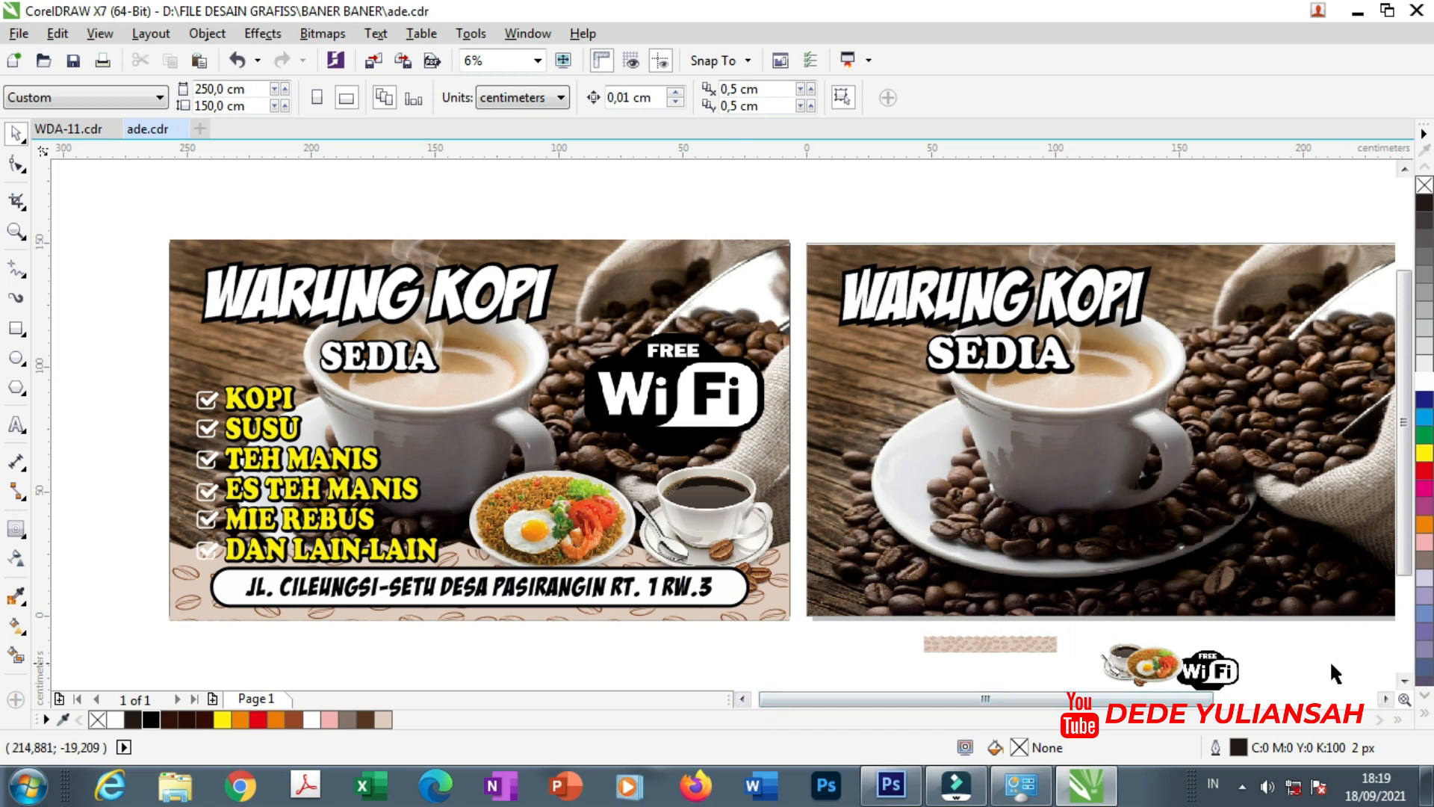
left_click(1385, 700)
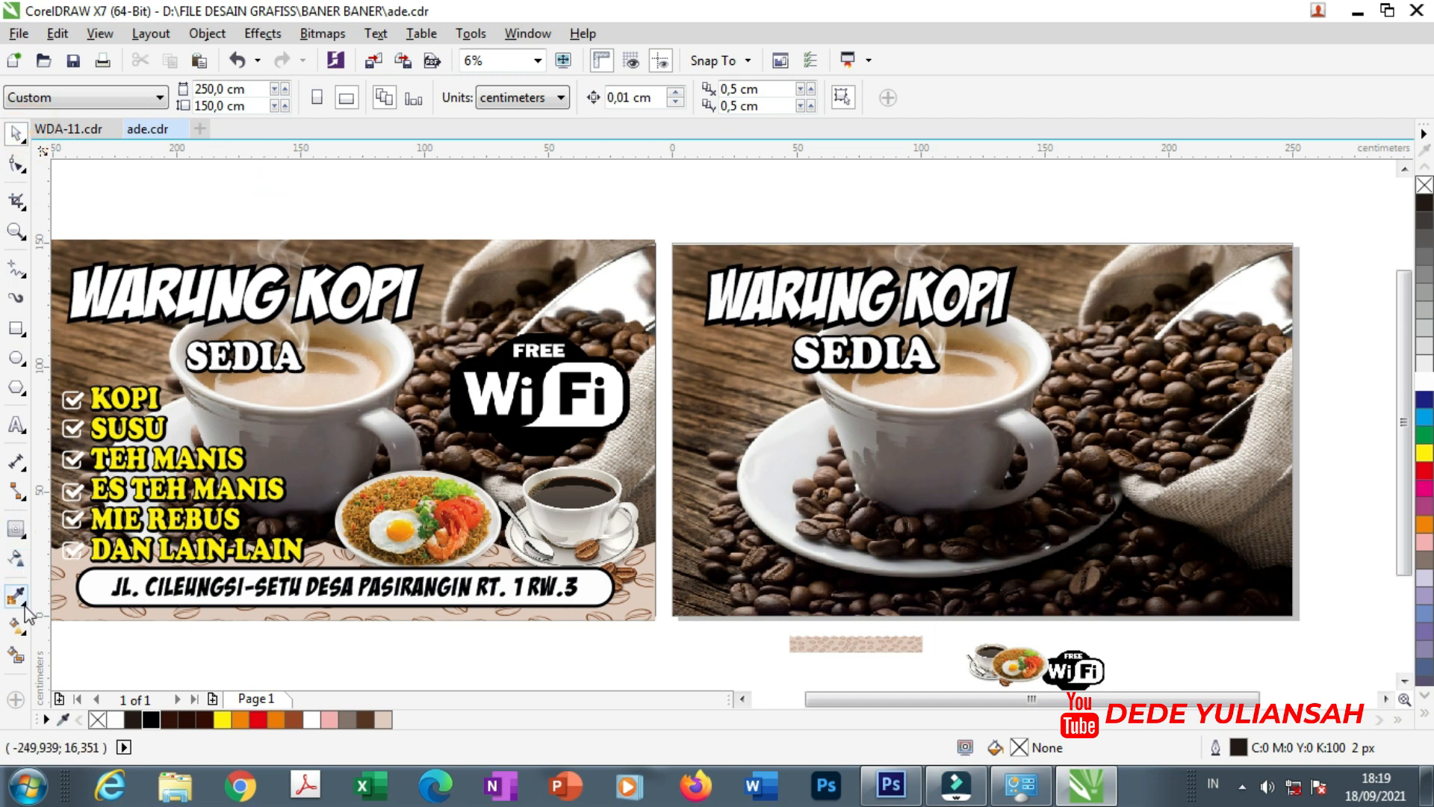
left_click(16, 427)
left_click(399, 659)
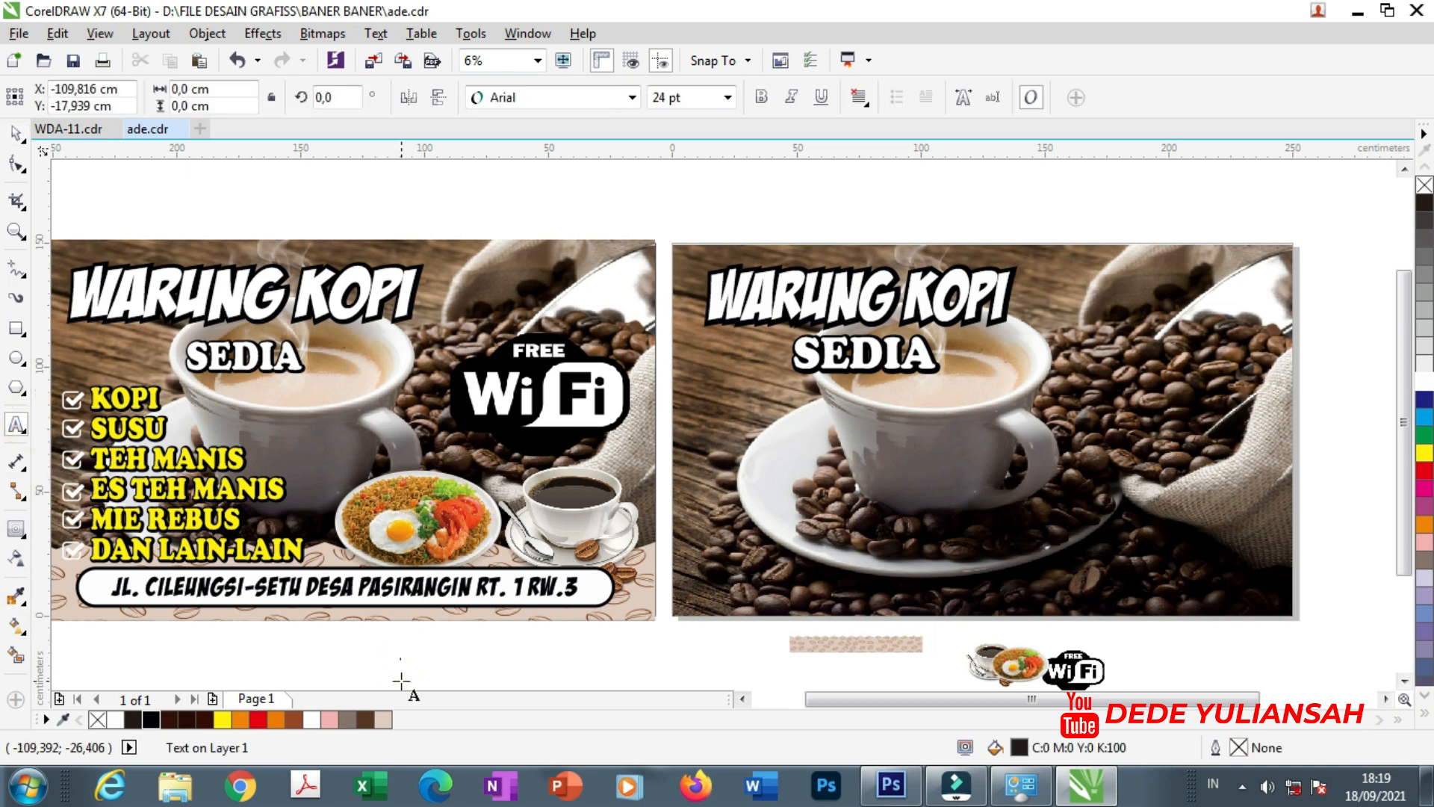
type("K")
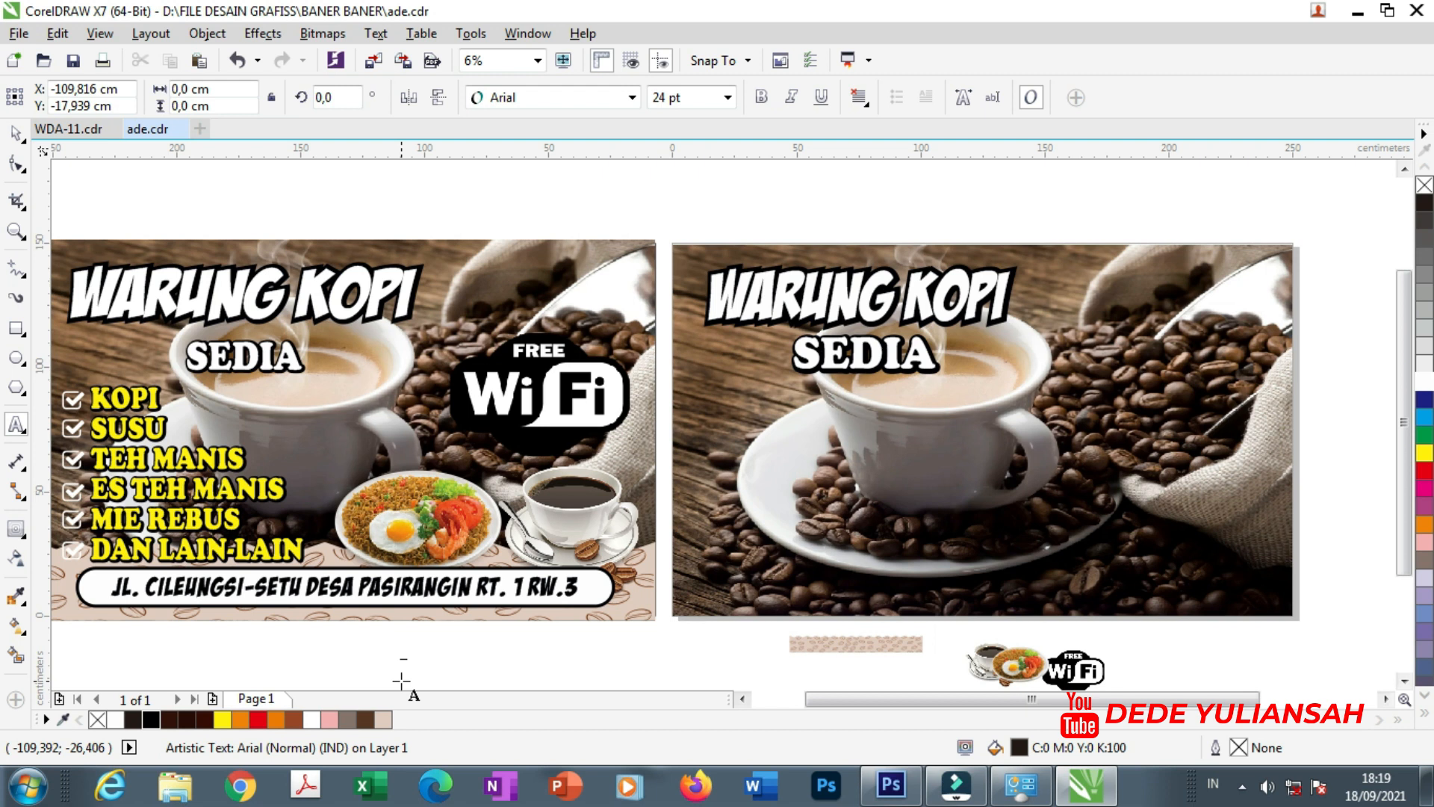
left_click(15, 134)
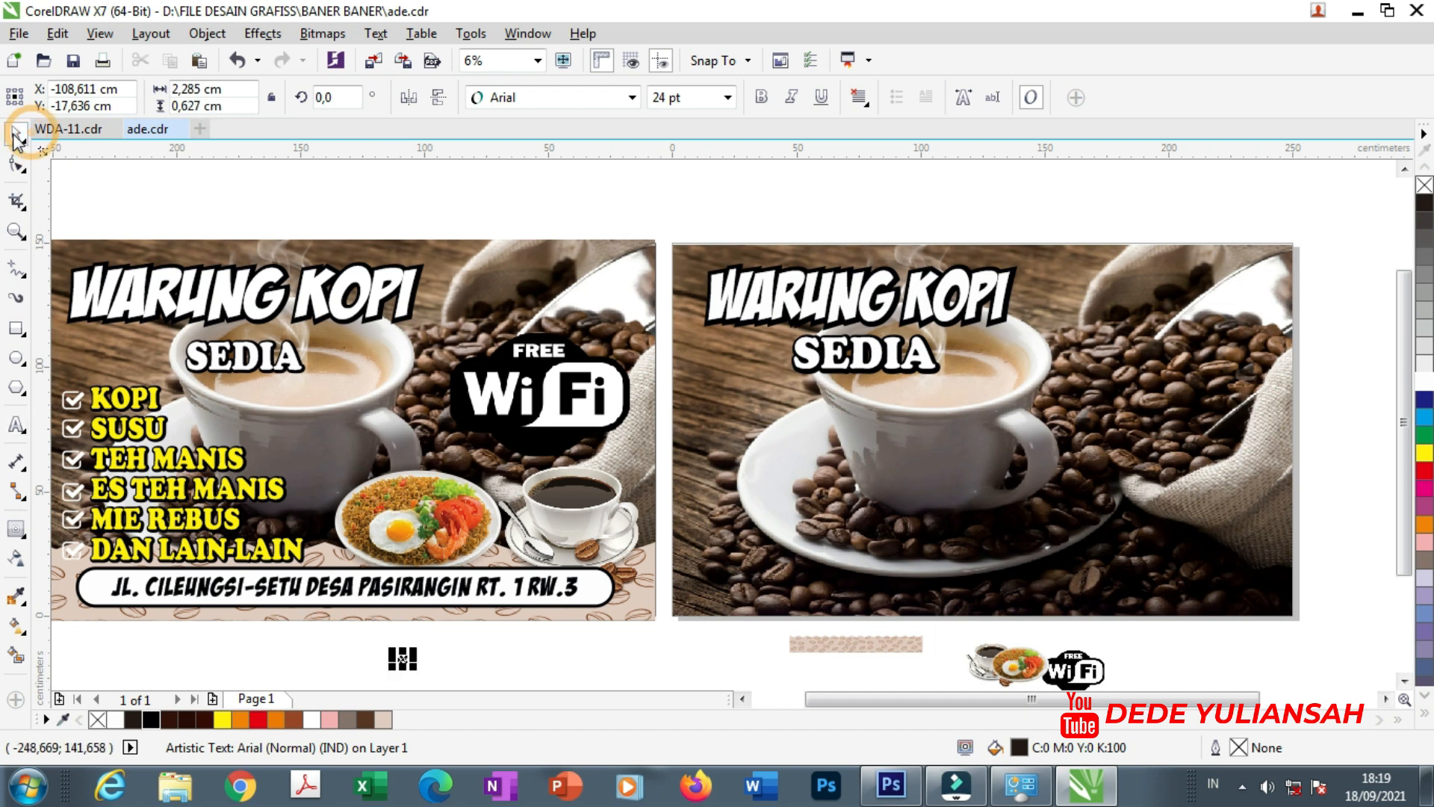
left_click_drag(415, 667, 456, 613)
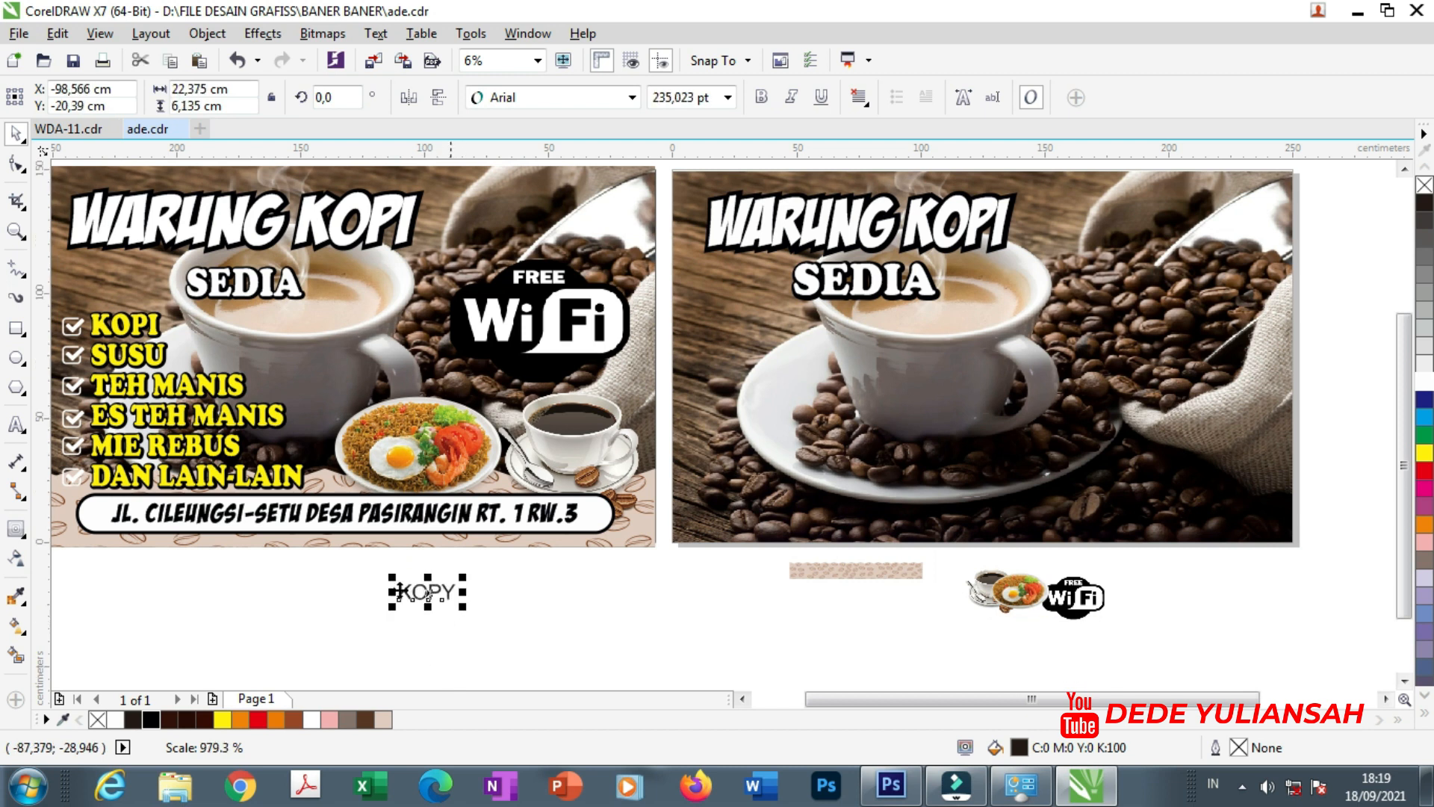
Correct the spelling of the new text below the sample banner to KOPI.
scroll(400, 592, "down", 2)
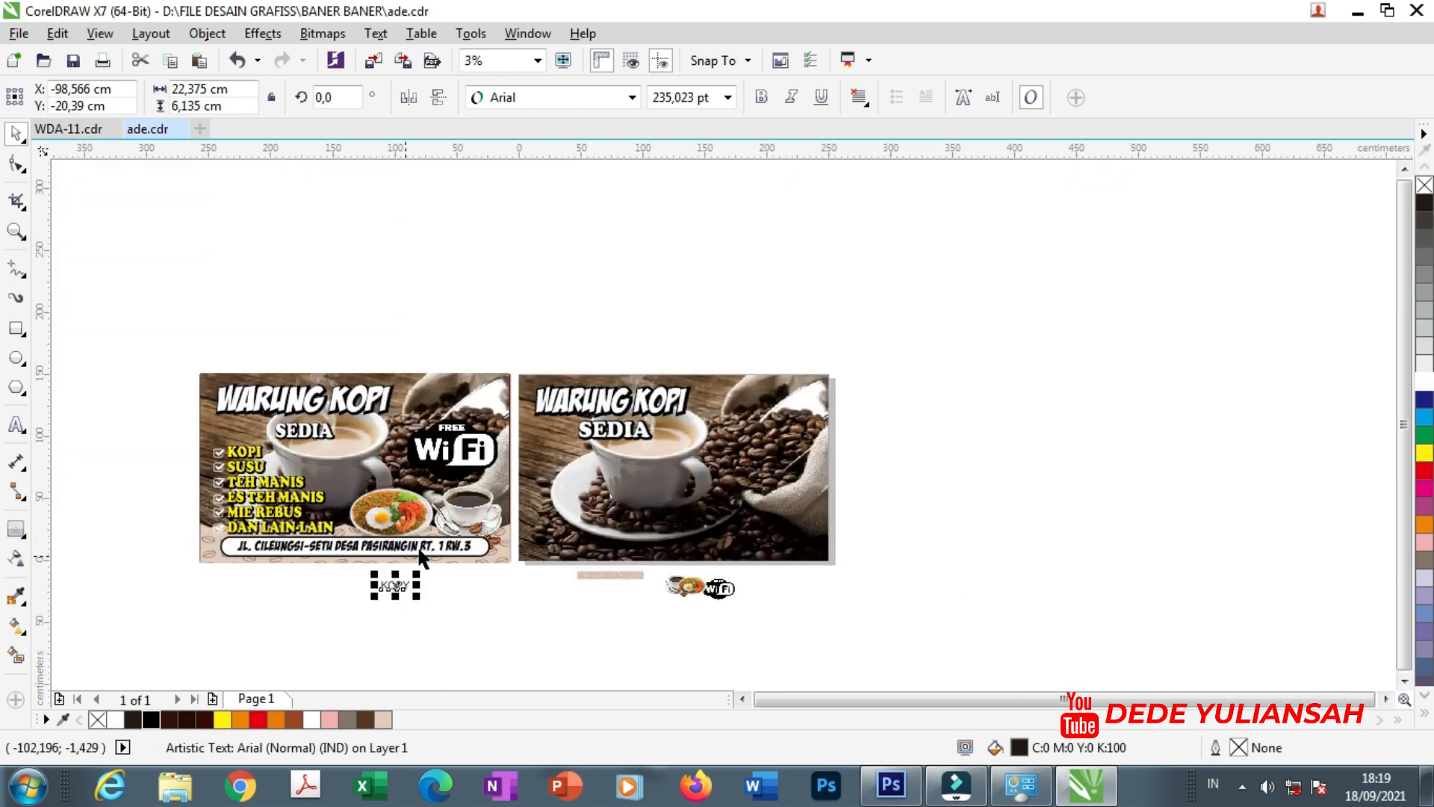
left_click(17, 231)
left_click_drag(186, 362, 889, 608)
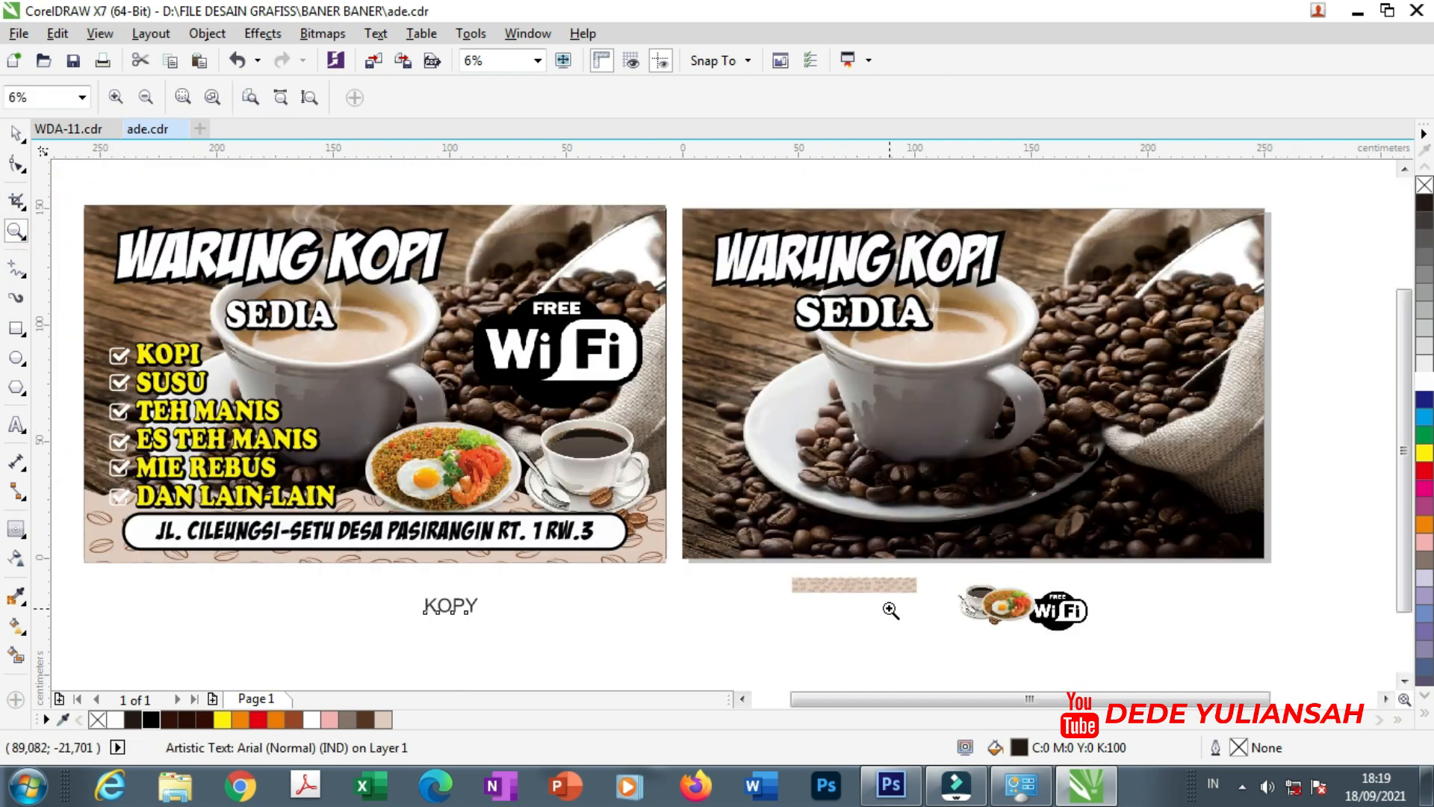
left_click_drag(69, 197, 1289, 601)
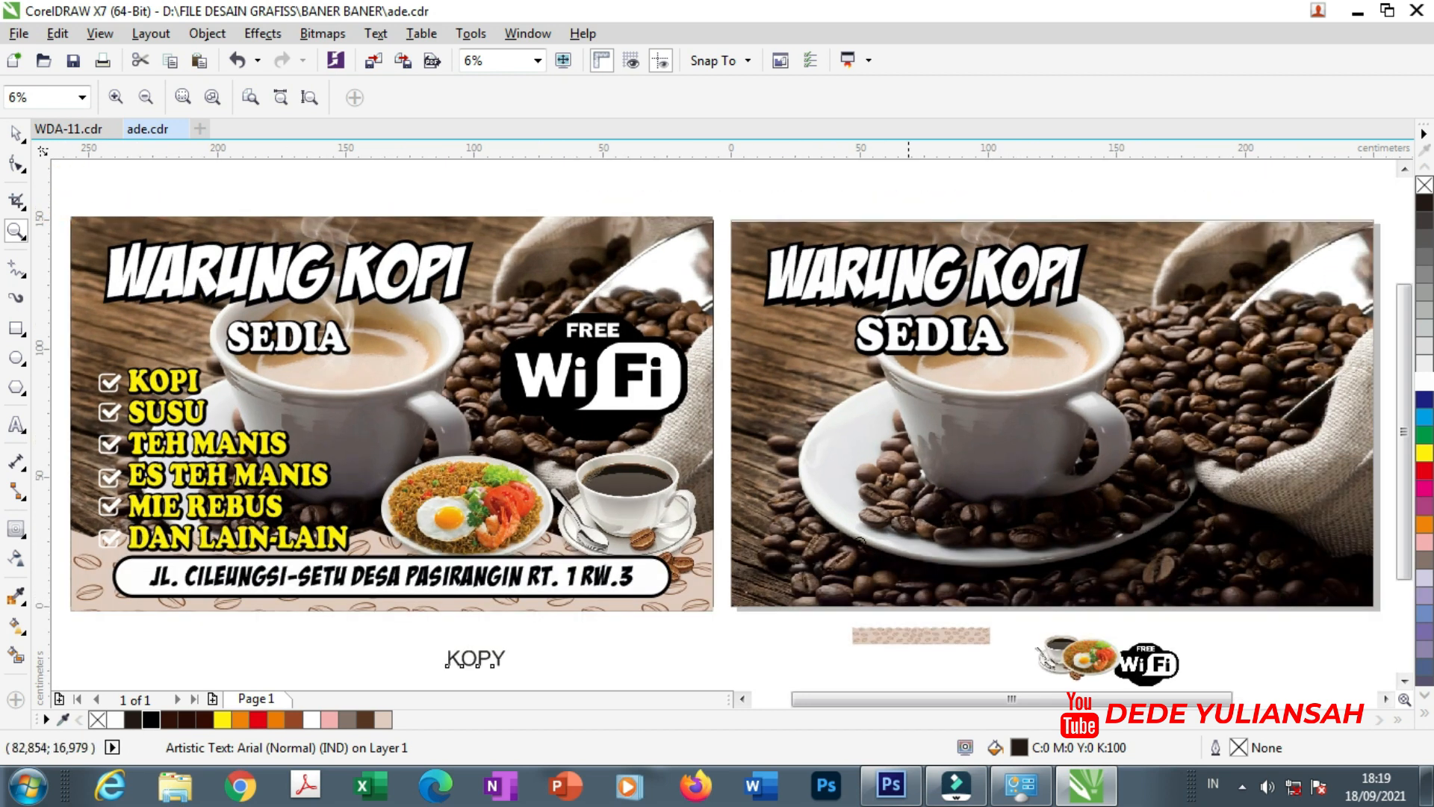
left_click(15, 134)
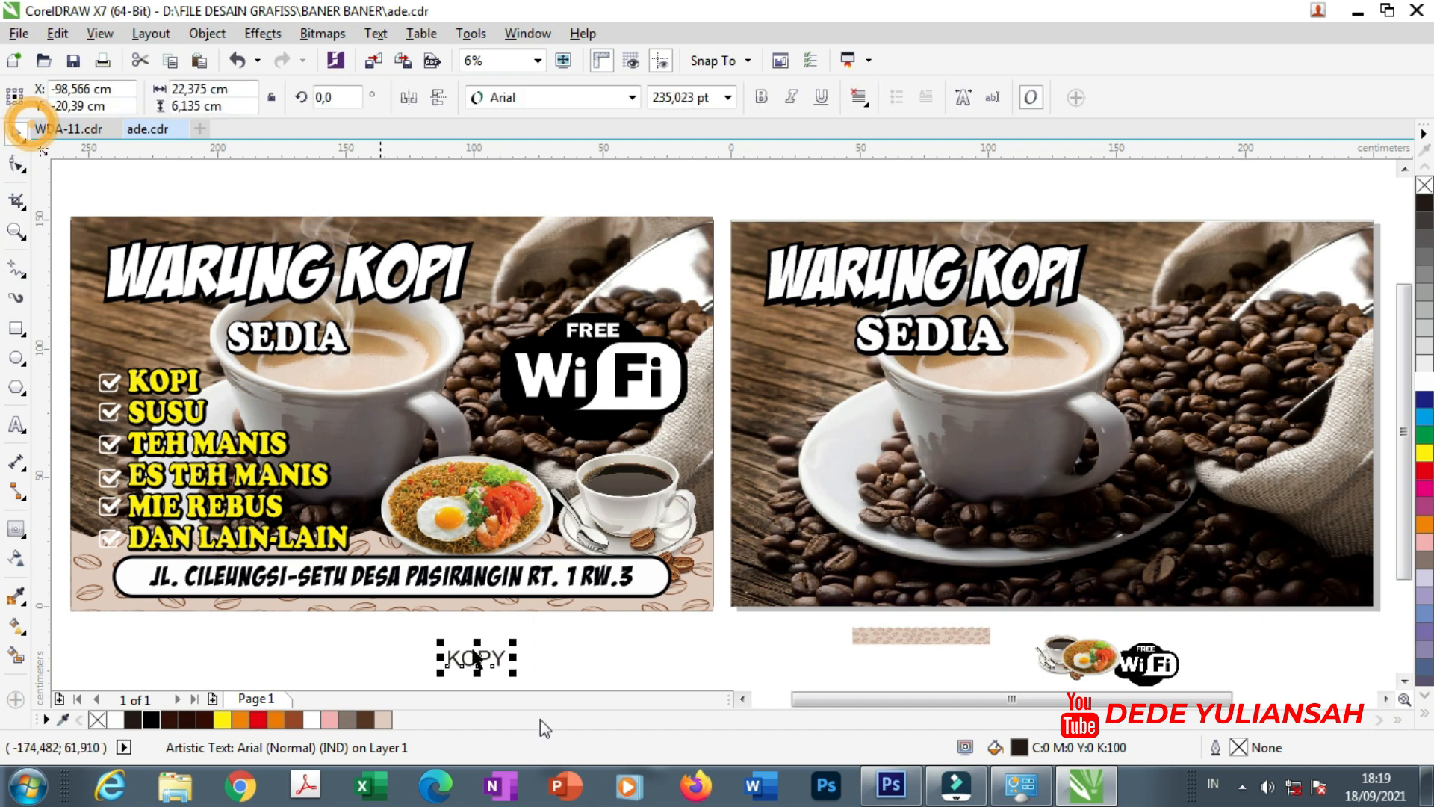
double_click(501, 658)
left_click_drag(510, 657, 492, 658)
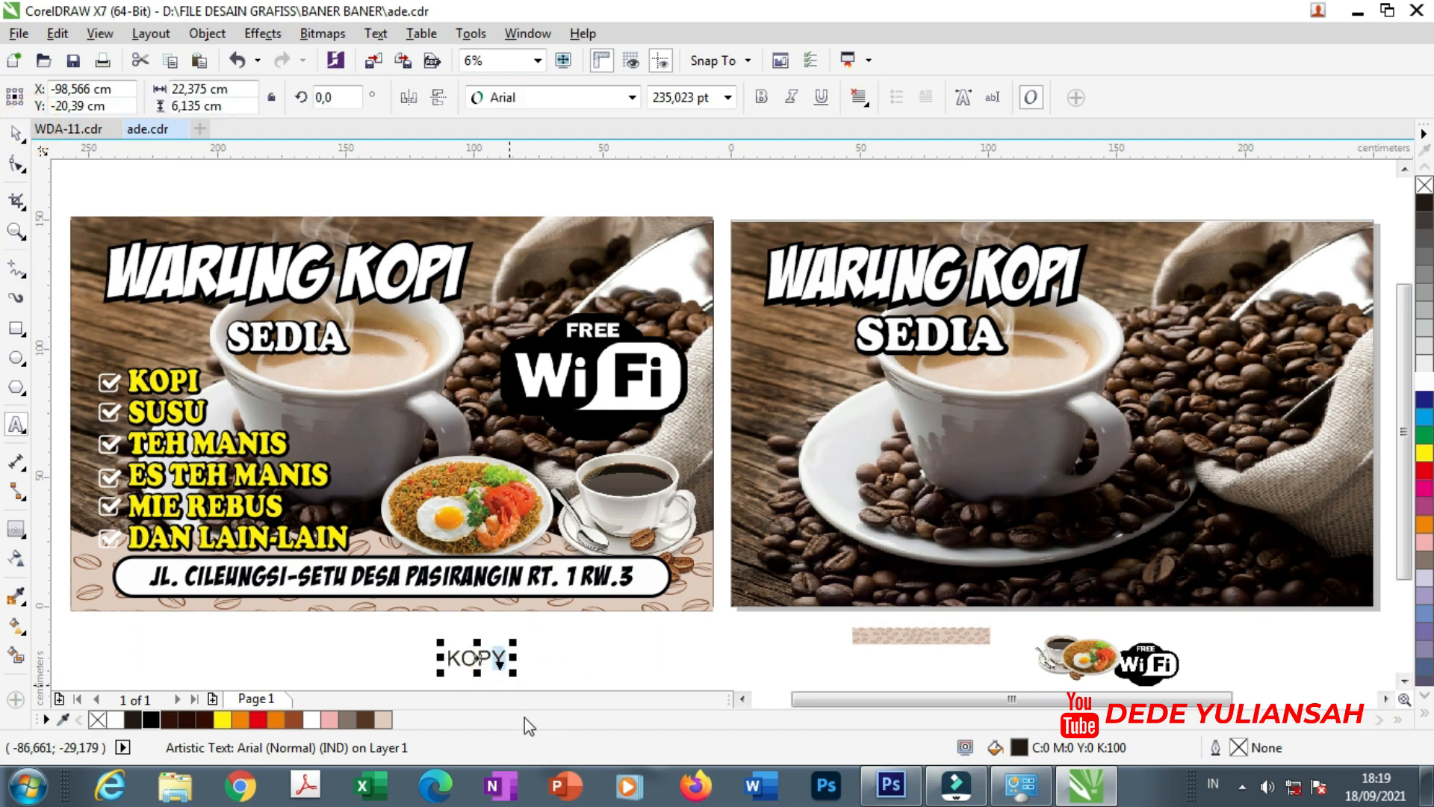
type("I")
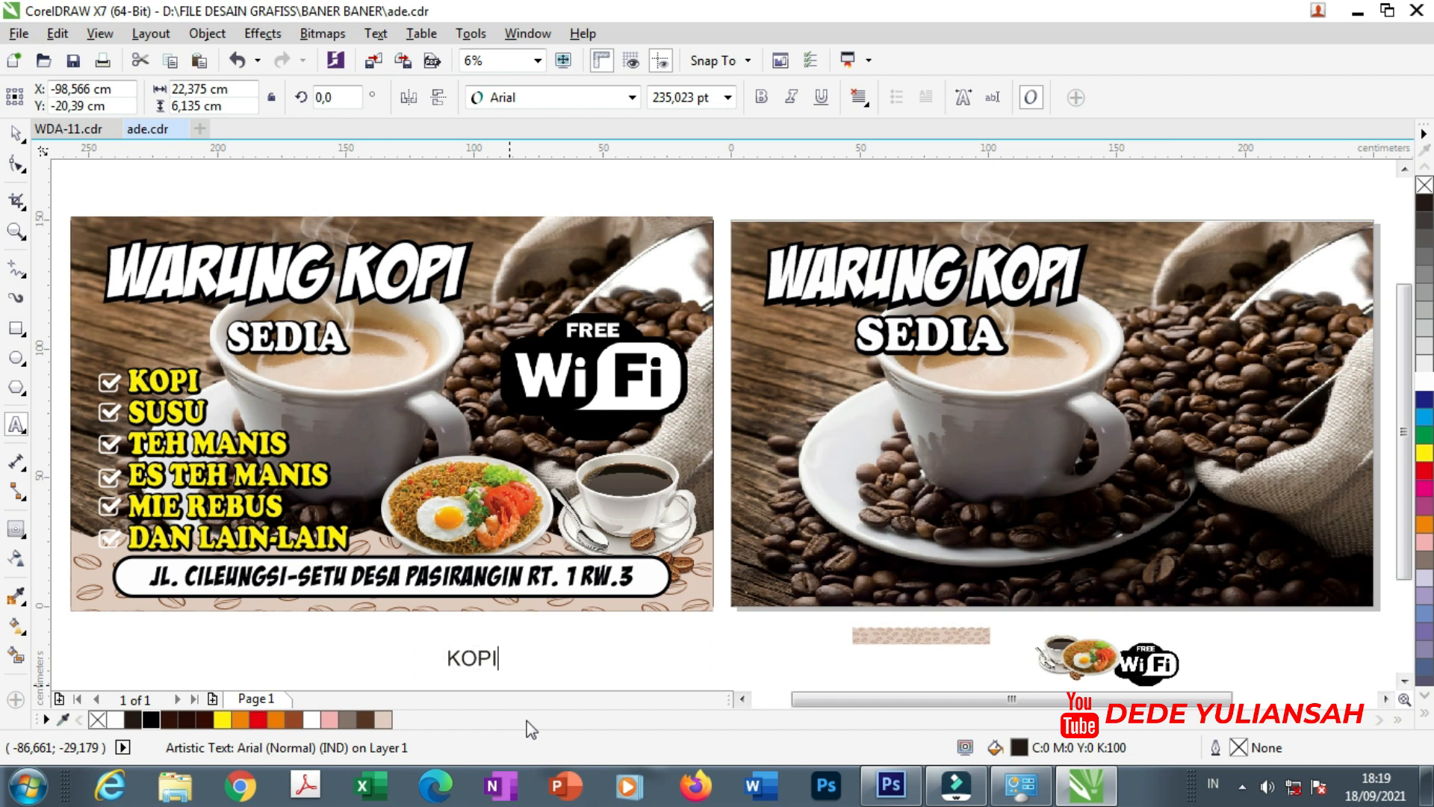
key("ctrl+space")
left_click(19, 132)
Set the KOPI text to the Cooper Black font and fill it with yellow.
left_click_drag(484, 658, 573, 641)
left_click(546, 101)
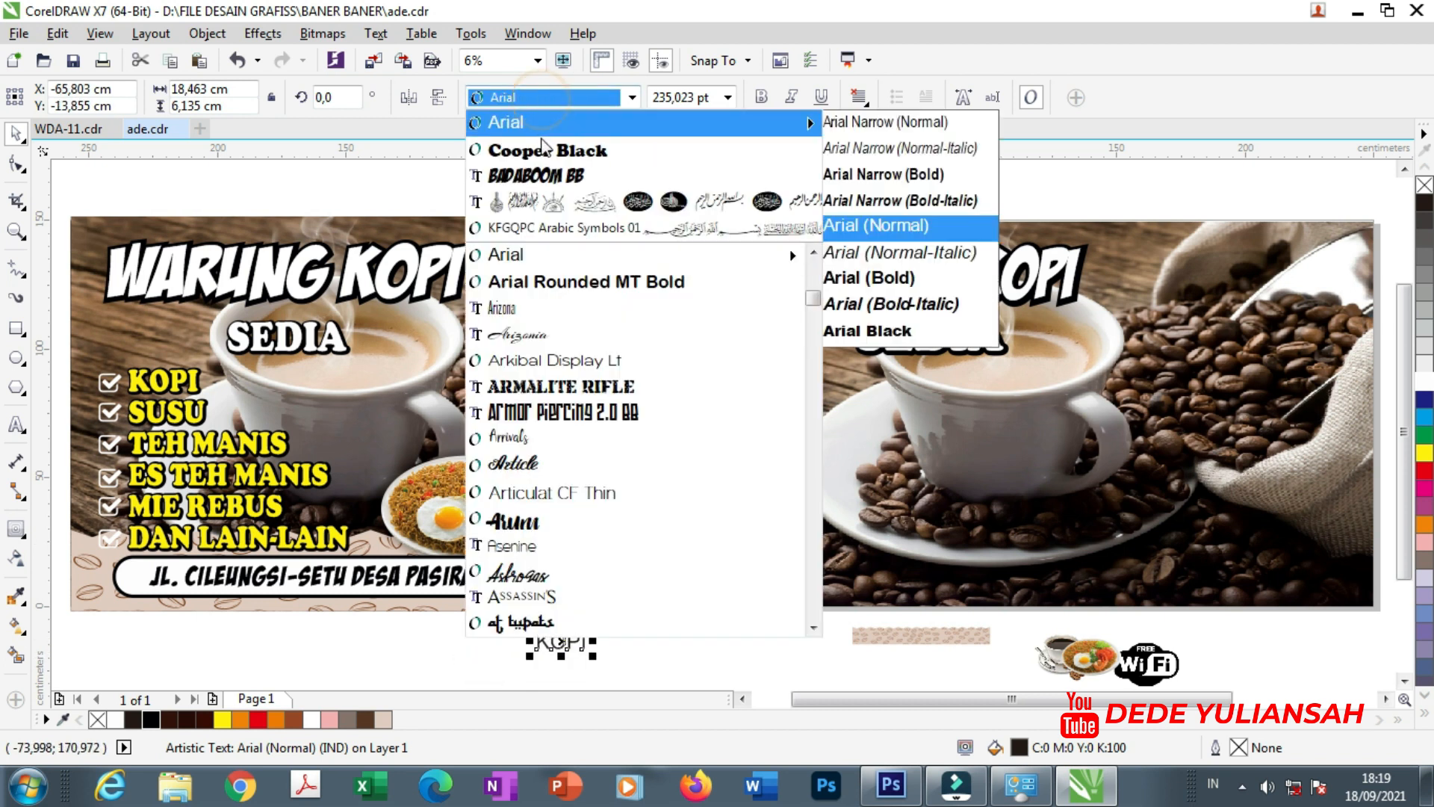
left_click(545, 150)
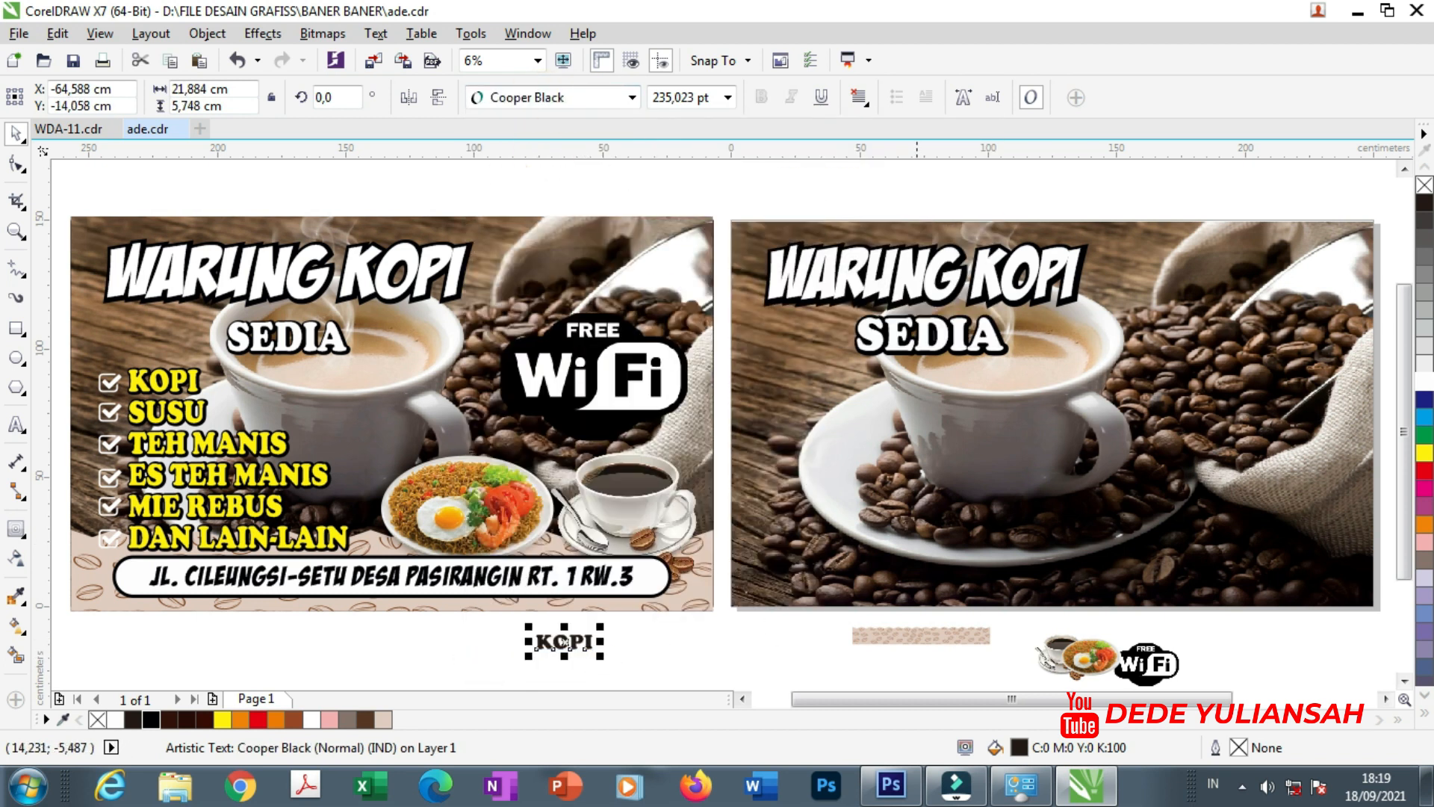
left_click(1425, 453)
Move the KOPI text onto the new banner below SEDIA and add the lines SUSU, TEH MANIS, ES TEH MANIS, MIE REBUS and DAN LAIN-LAIN.
left_click_drag(573, 649, 819, 381)
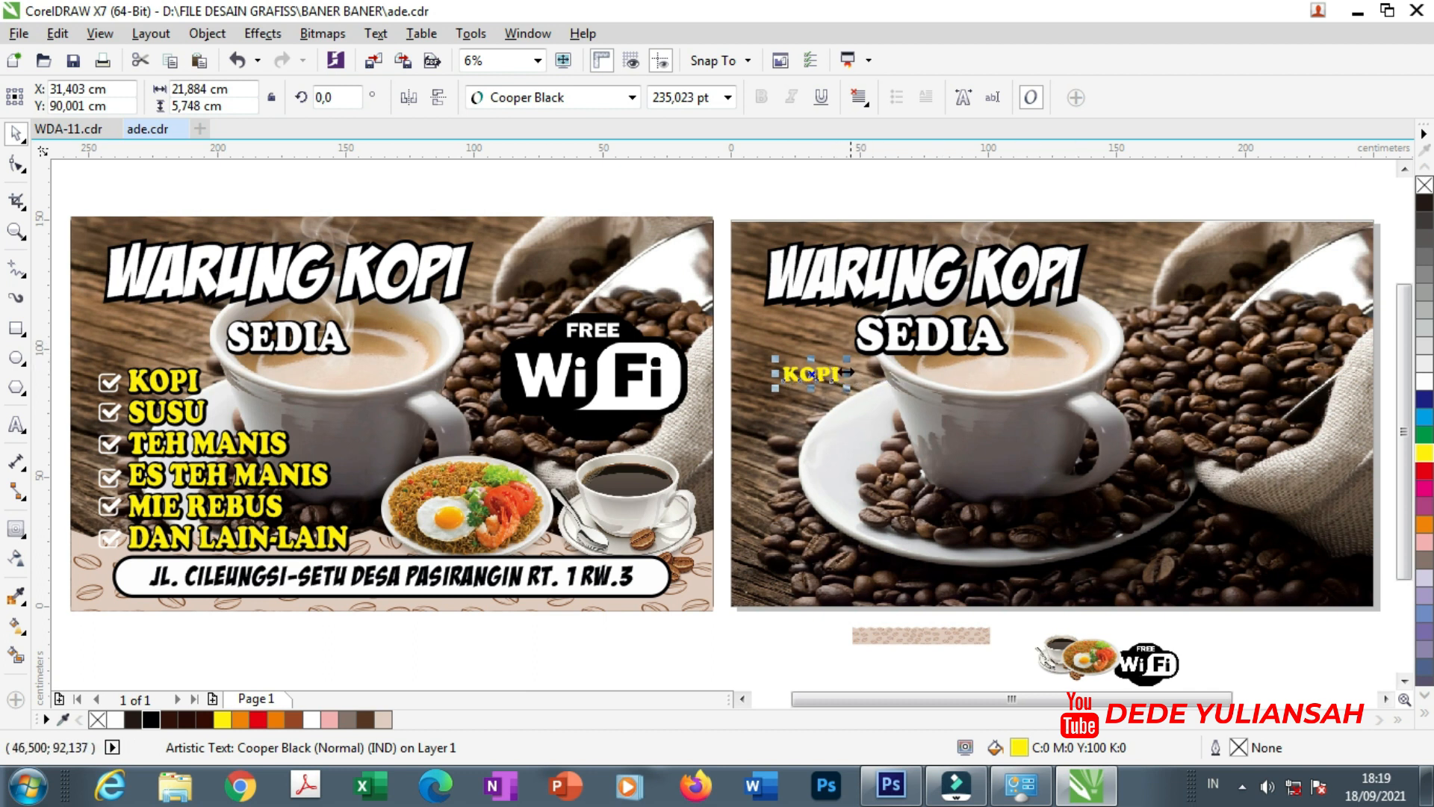
double_click(837, 373)
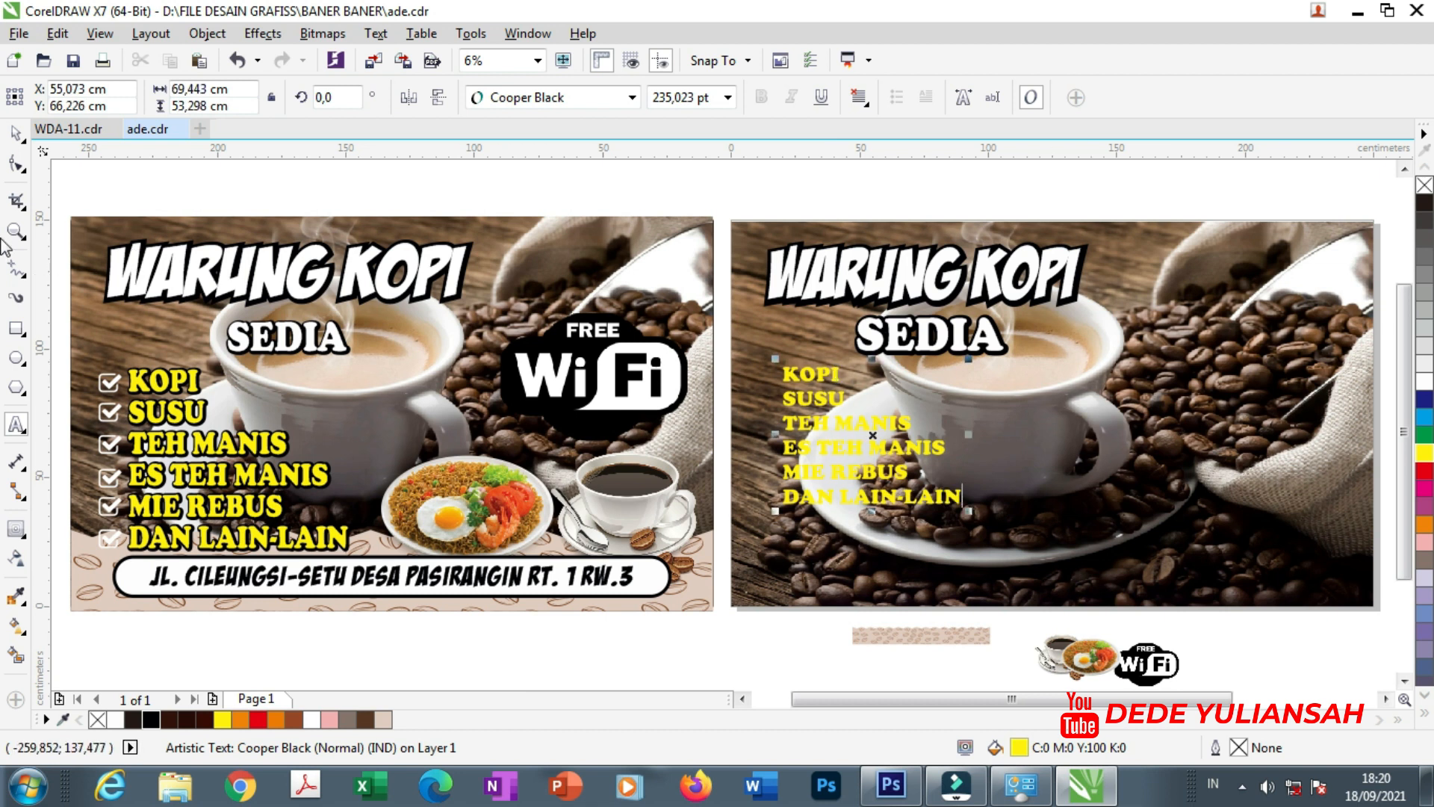
left_click(16, 133)
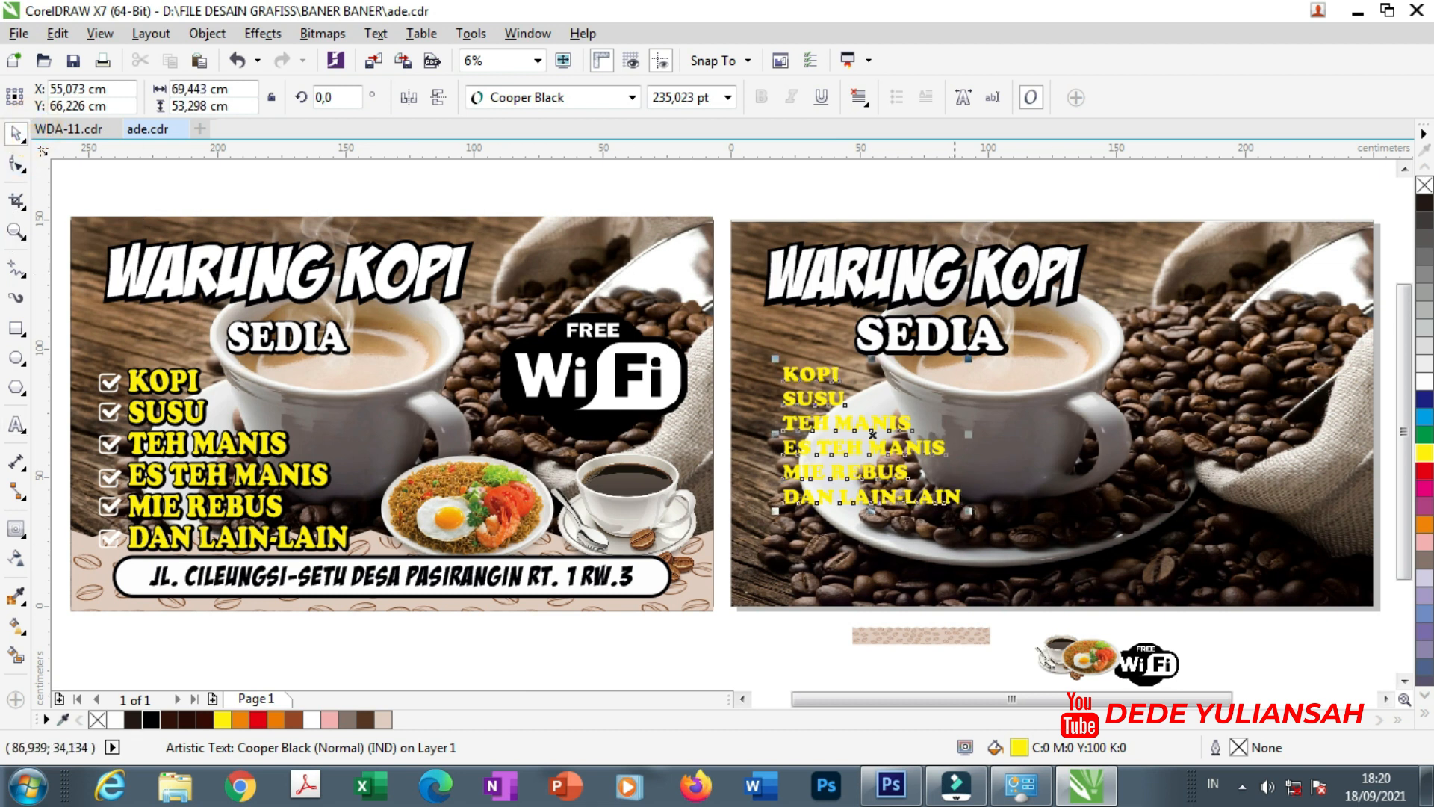
Enlarge the yellow menu list proportionally to about 98 cm wide and shift it slightly down.
left_click_drag(969, 513, 1041, 566)
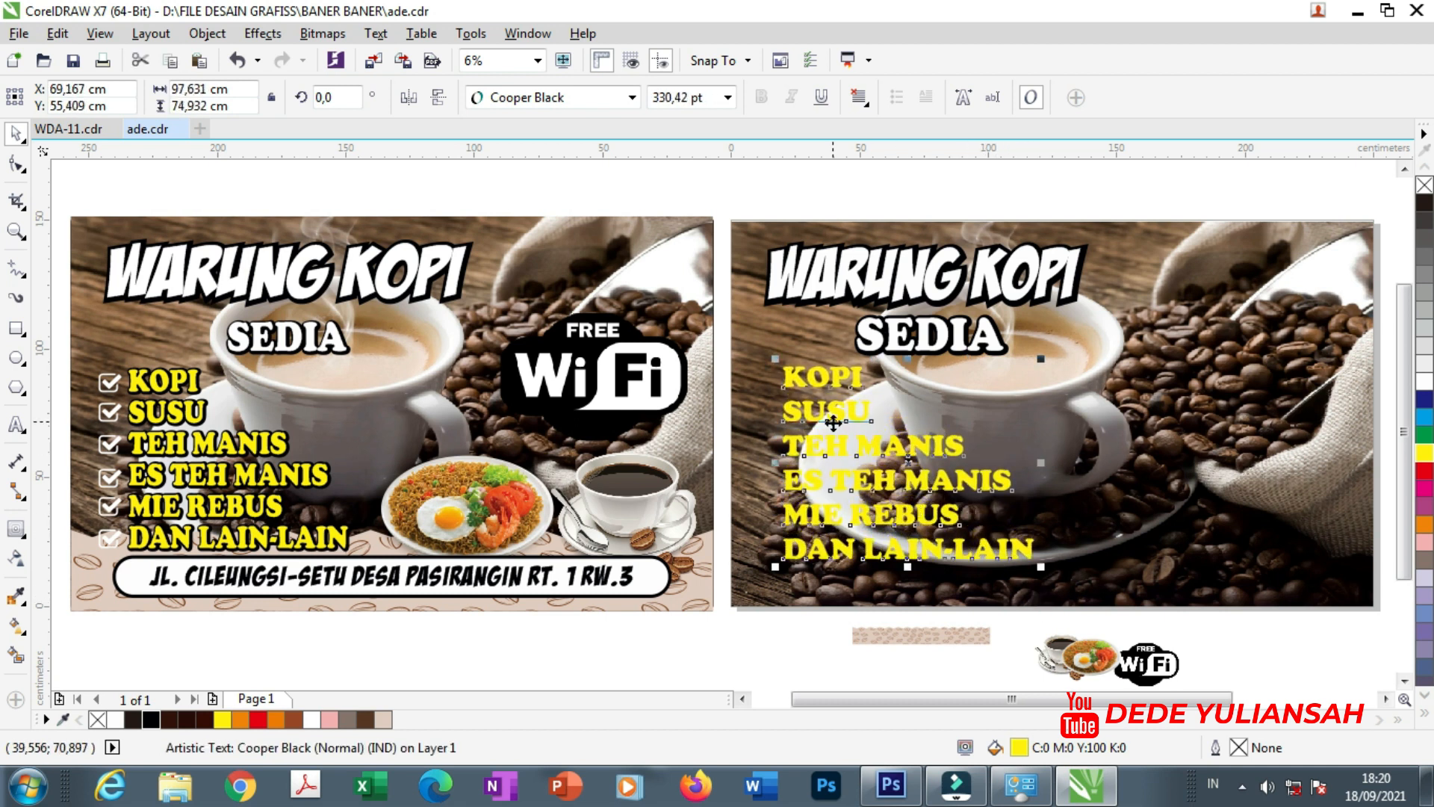
left_click_drag(832, 417, 832, 424)
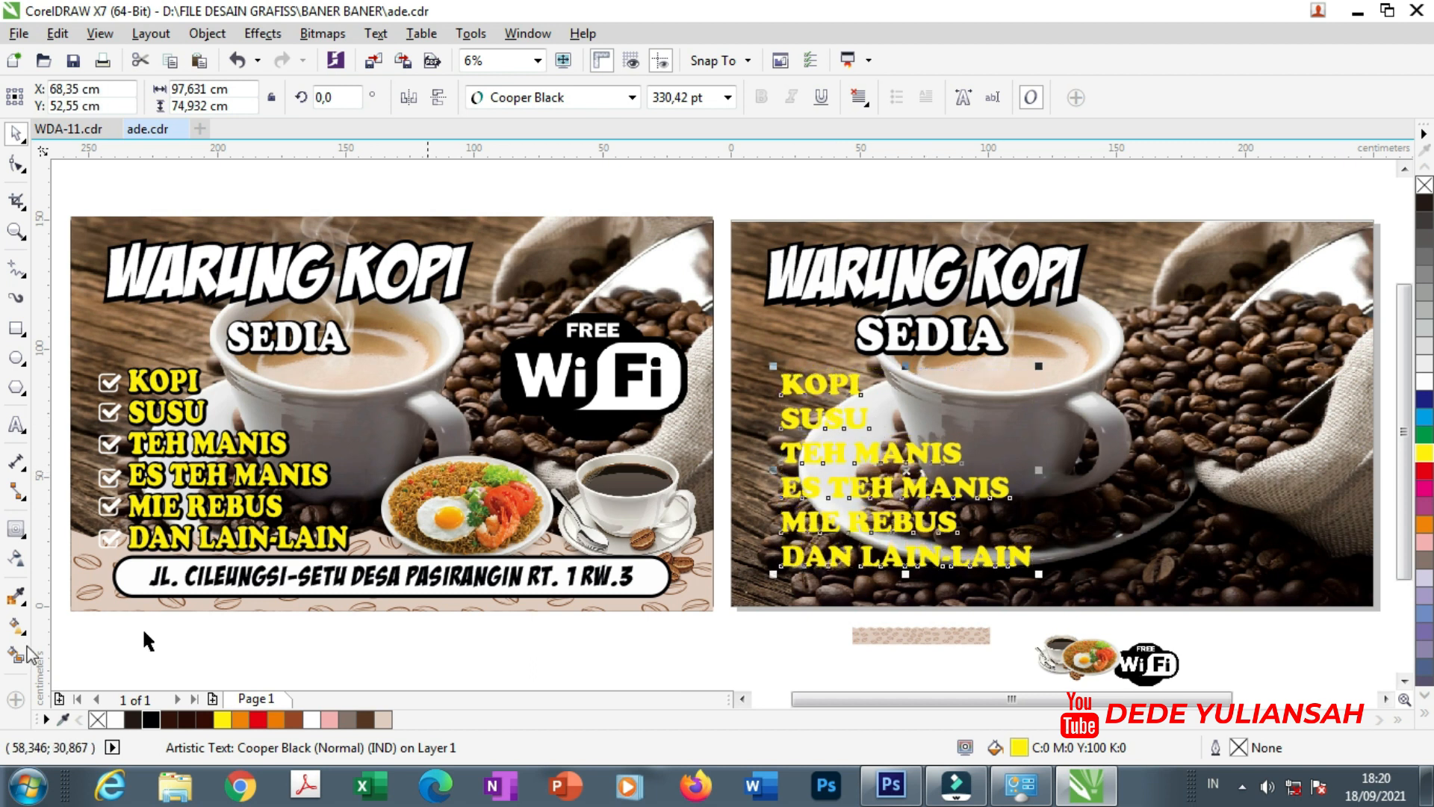
Add a one-step black outside contour of about 0.81 cm around the yellow menu list on the new banner.
left_click(16, 529)
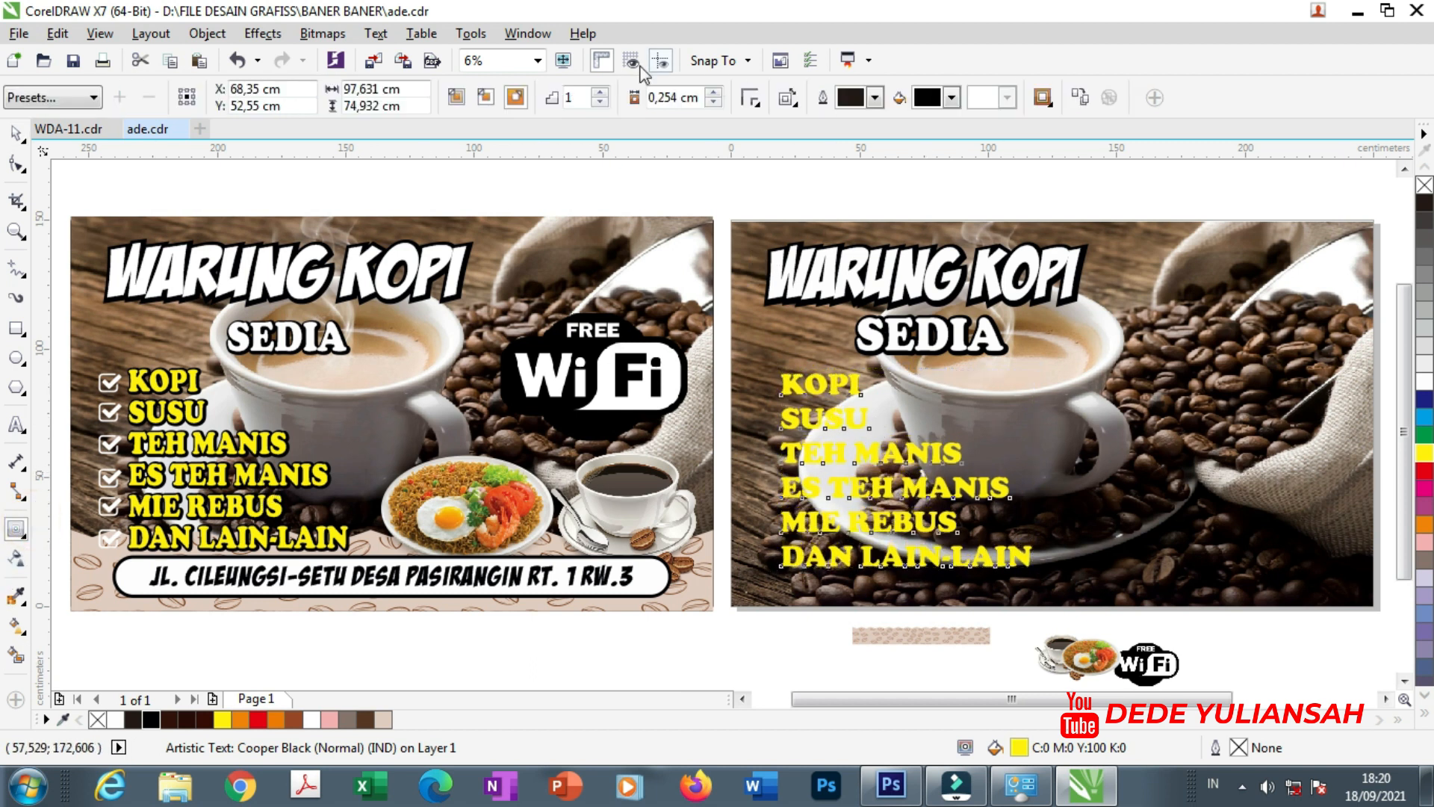
left_click(515, 97)
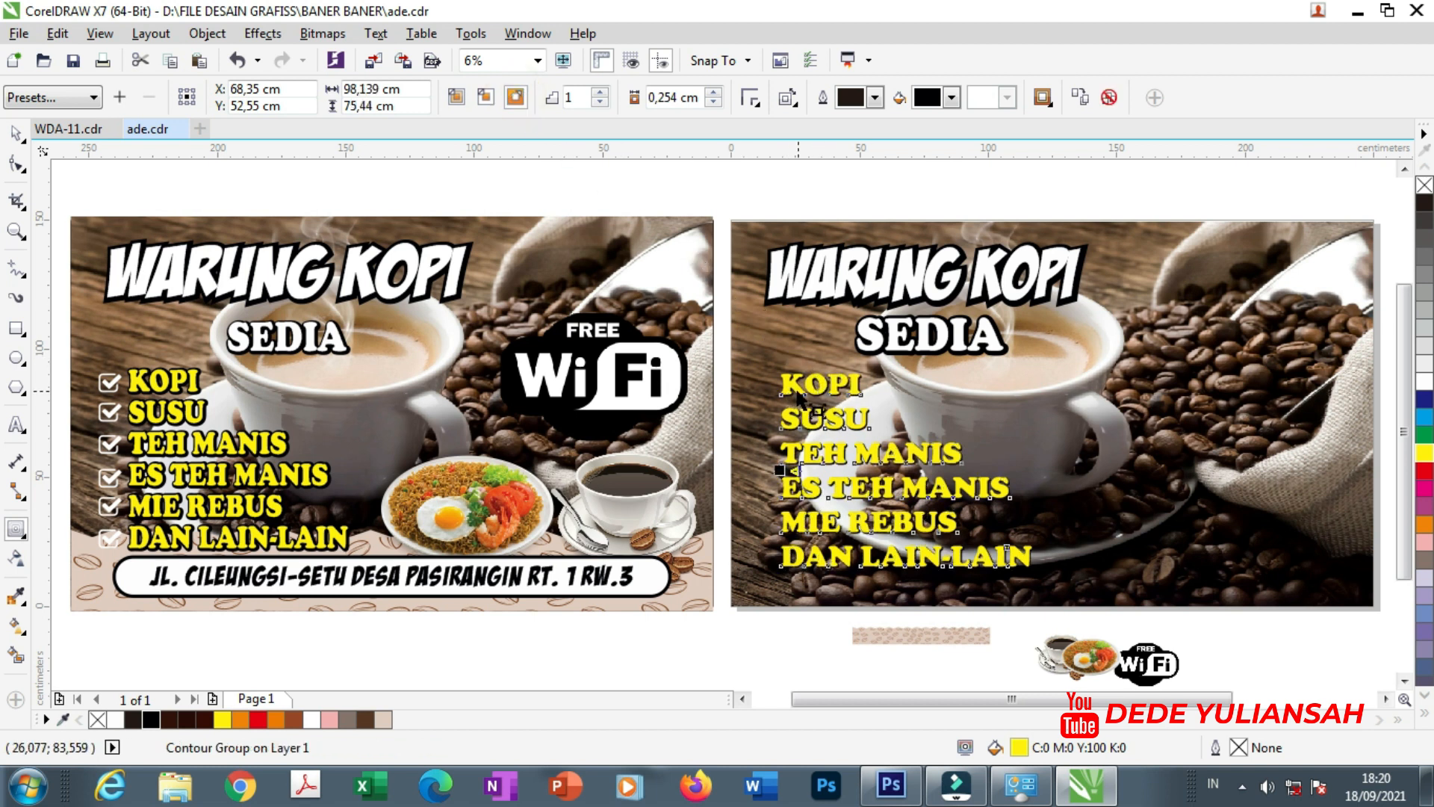
scroll(810, 402, "up", 2)
scroll(781, 545, "up", 4)
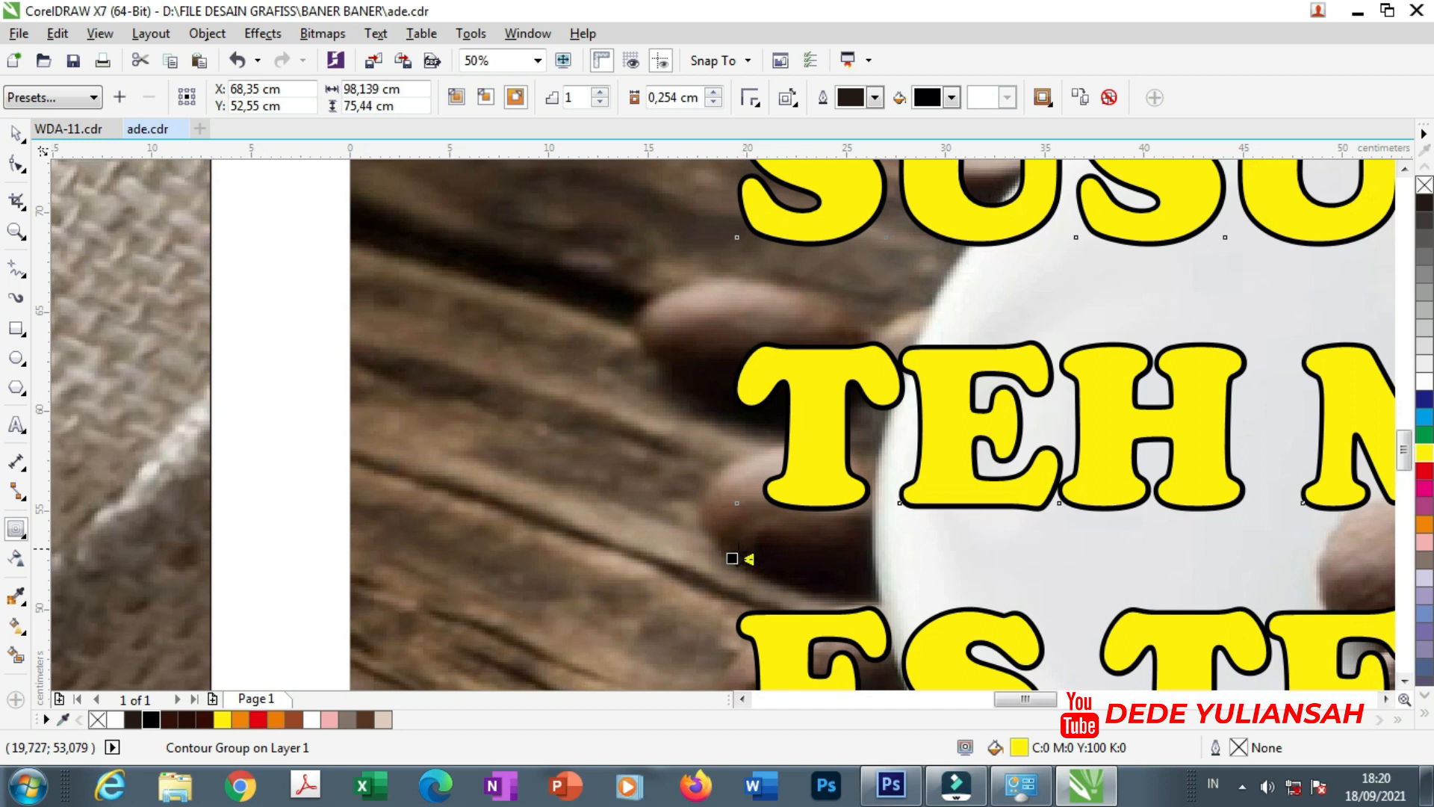
left_click_drag(719, 560, 721, 561)
scroll(712, 525, "down", 1)
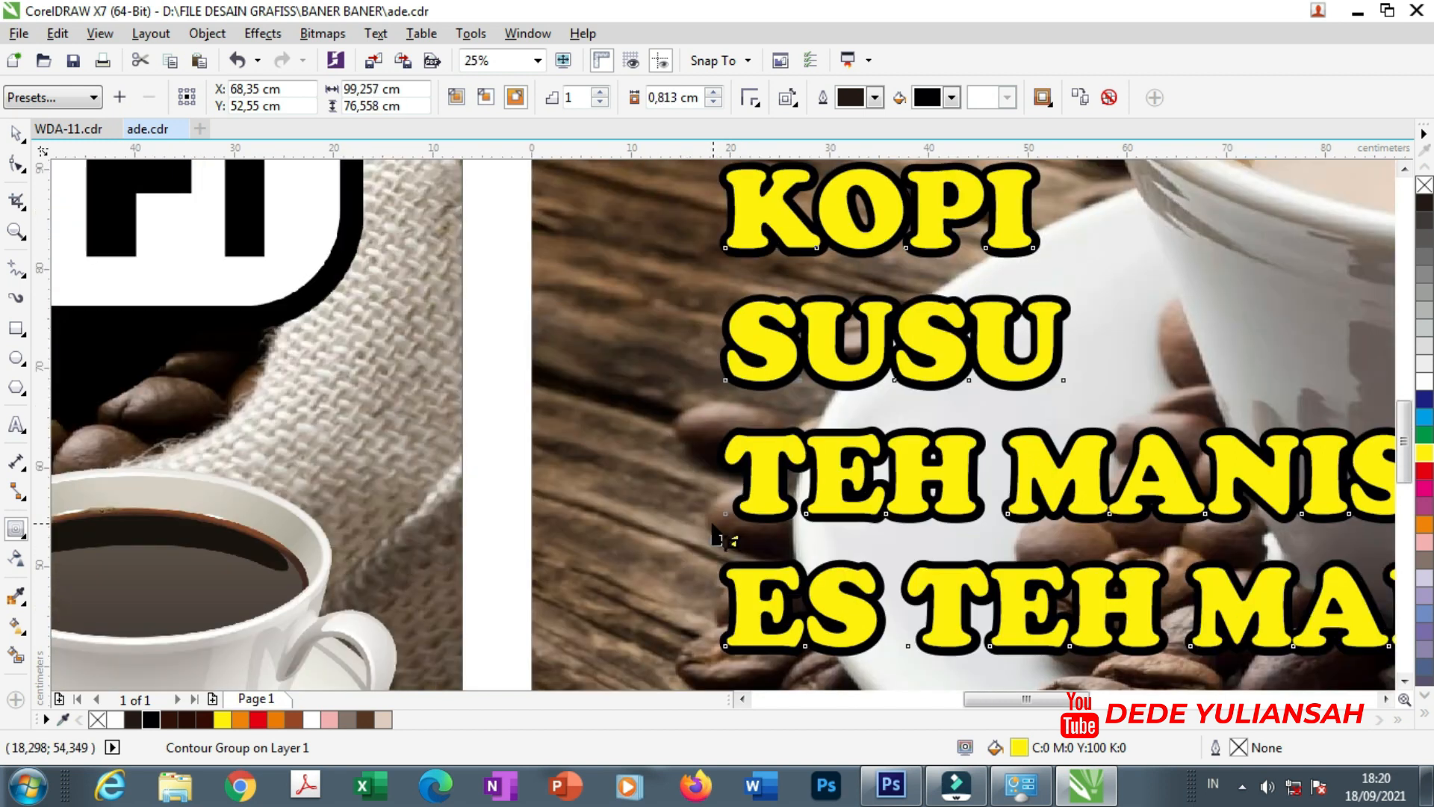
scroll(715, 536, "down", 1)
scroll(715, 532, "down", 1)
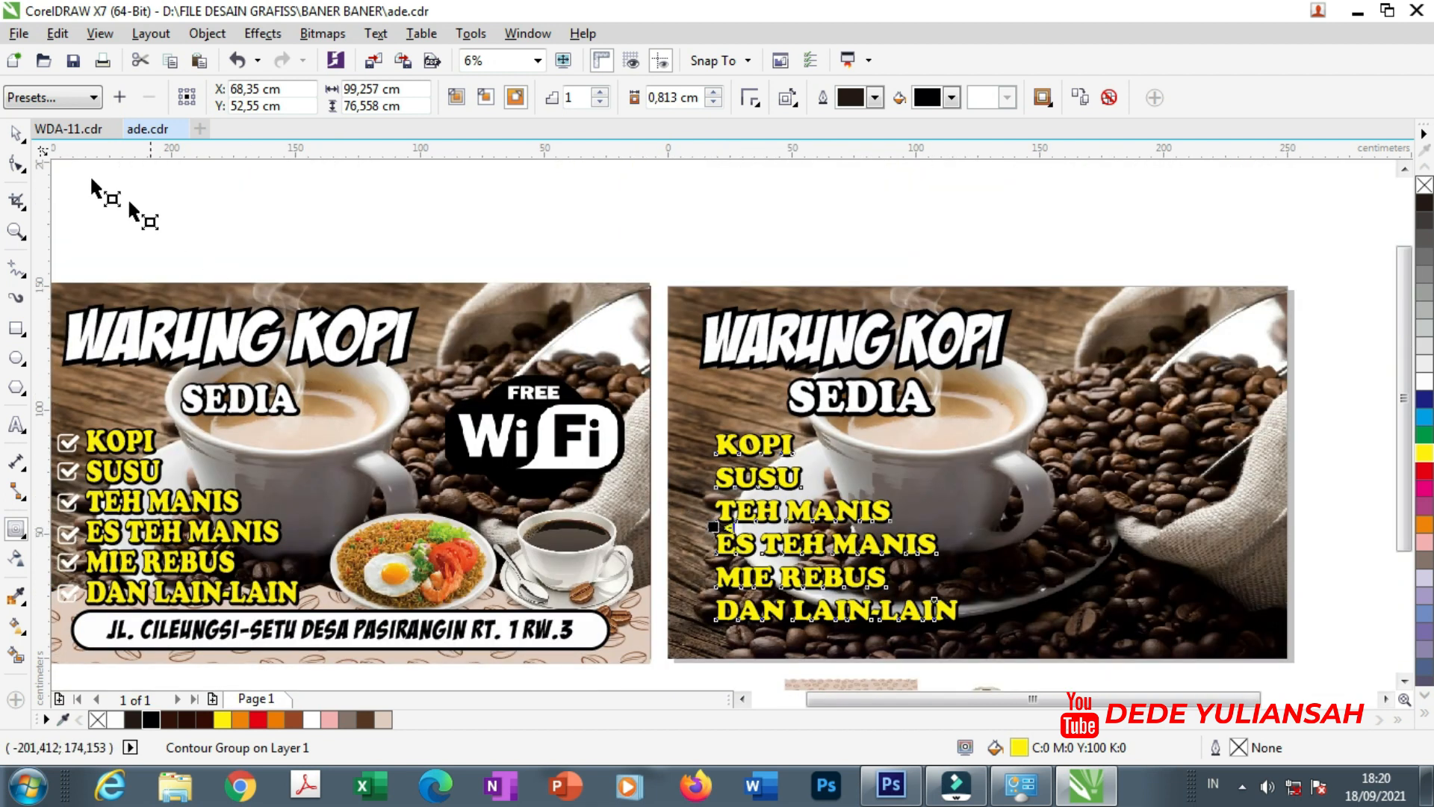
left_click(18, 137)
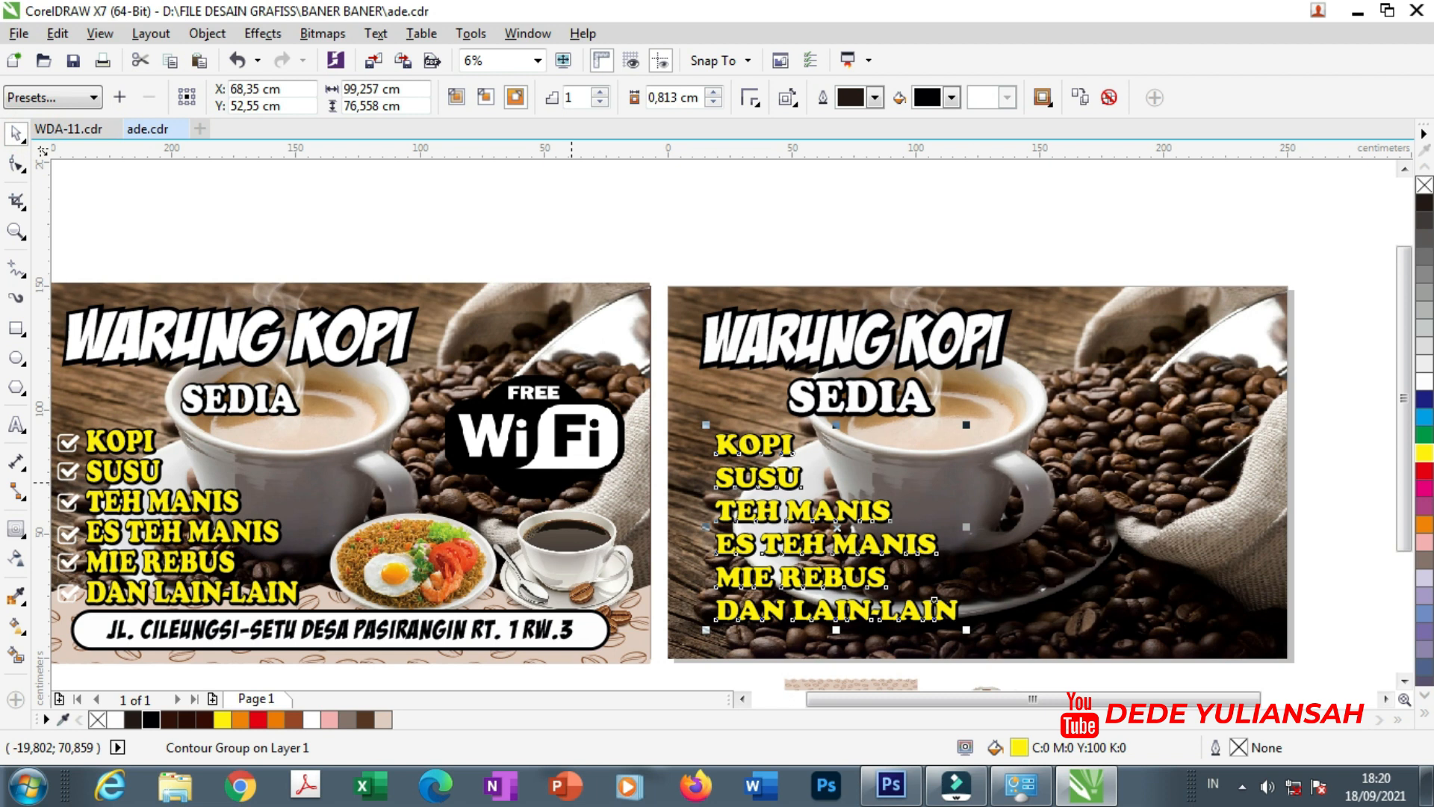
Shift the WARUNG KOPI and SEDIA headings on the new banner up together by about 1.2 cm.
left_click(755, 446)
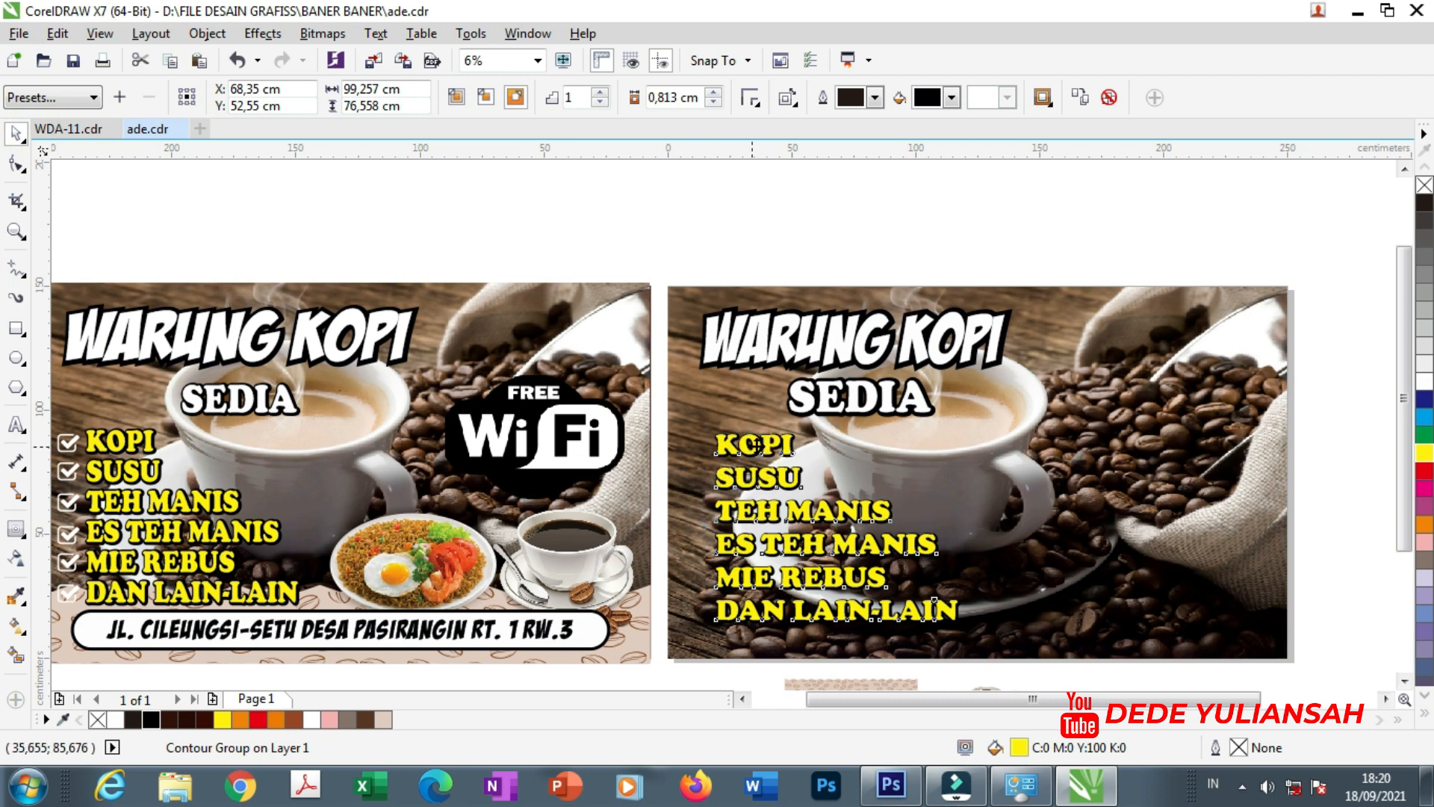
left_click_drag(672, 257, 1025, 440)
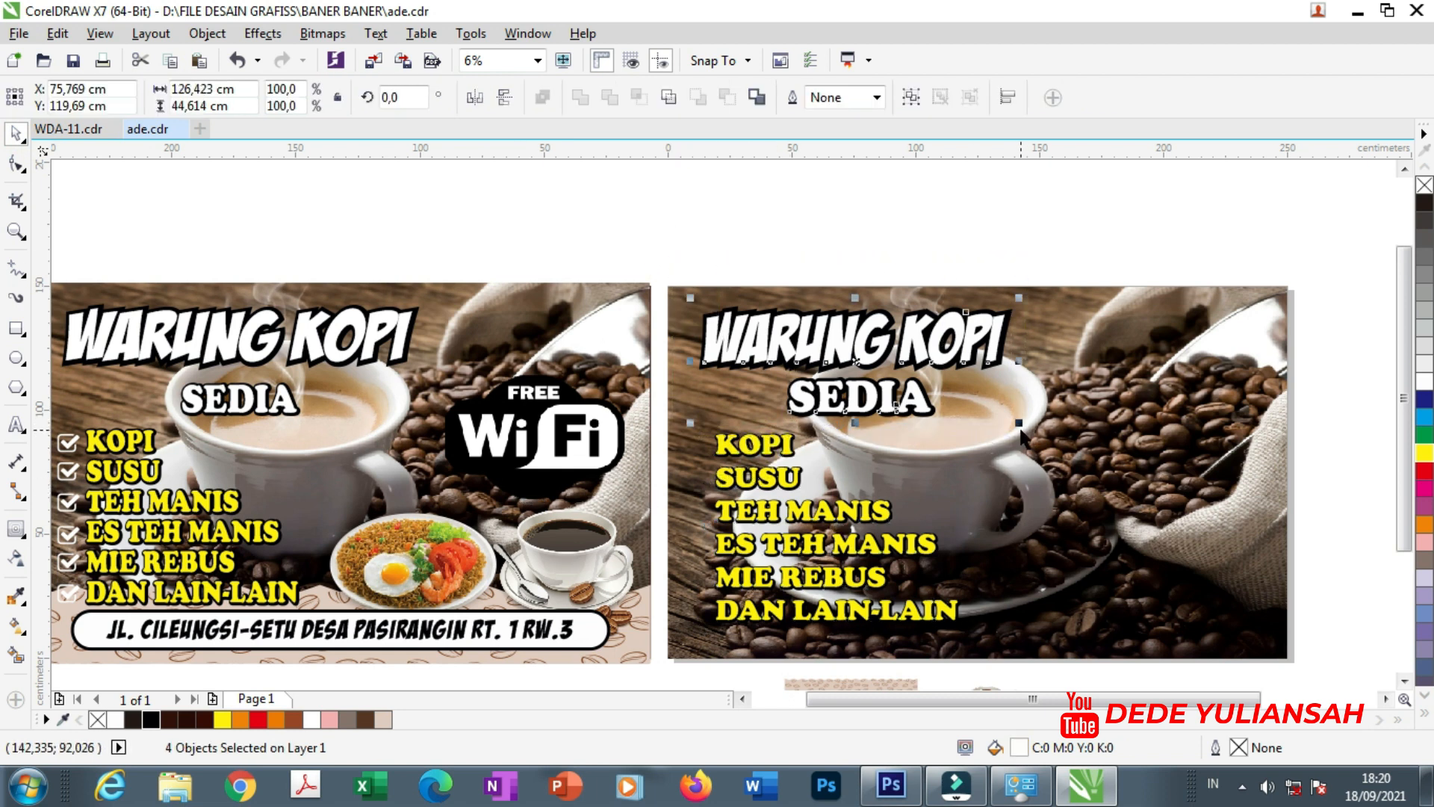
left_click_drag(957, 346, 957, 342)
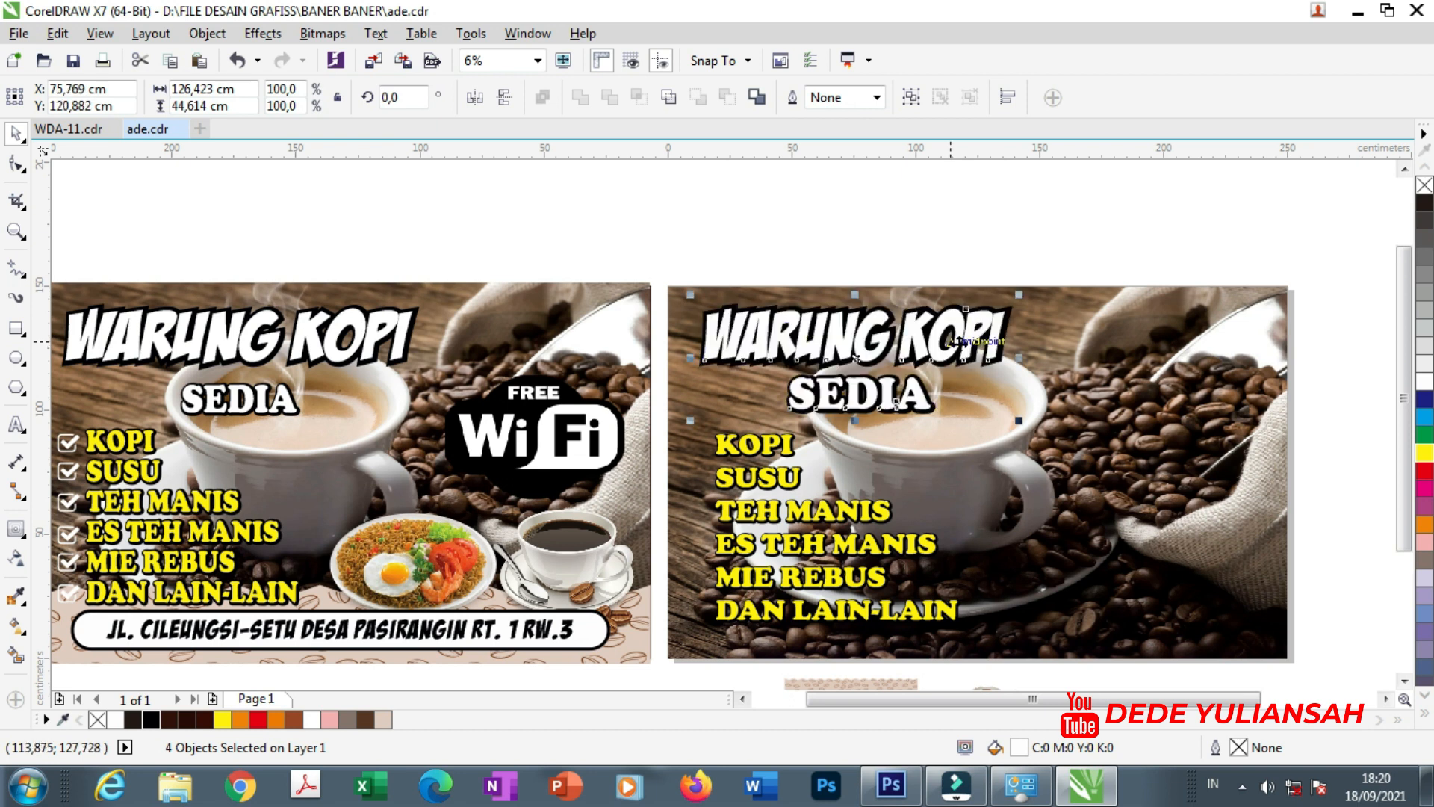
Reduce the menu list proportionally to about 93 cm wide and tighten its line spacing to about 68 cm overall height.
left_click(751, 448)
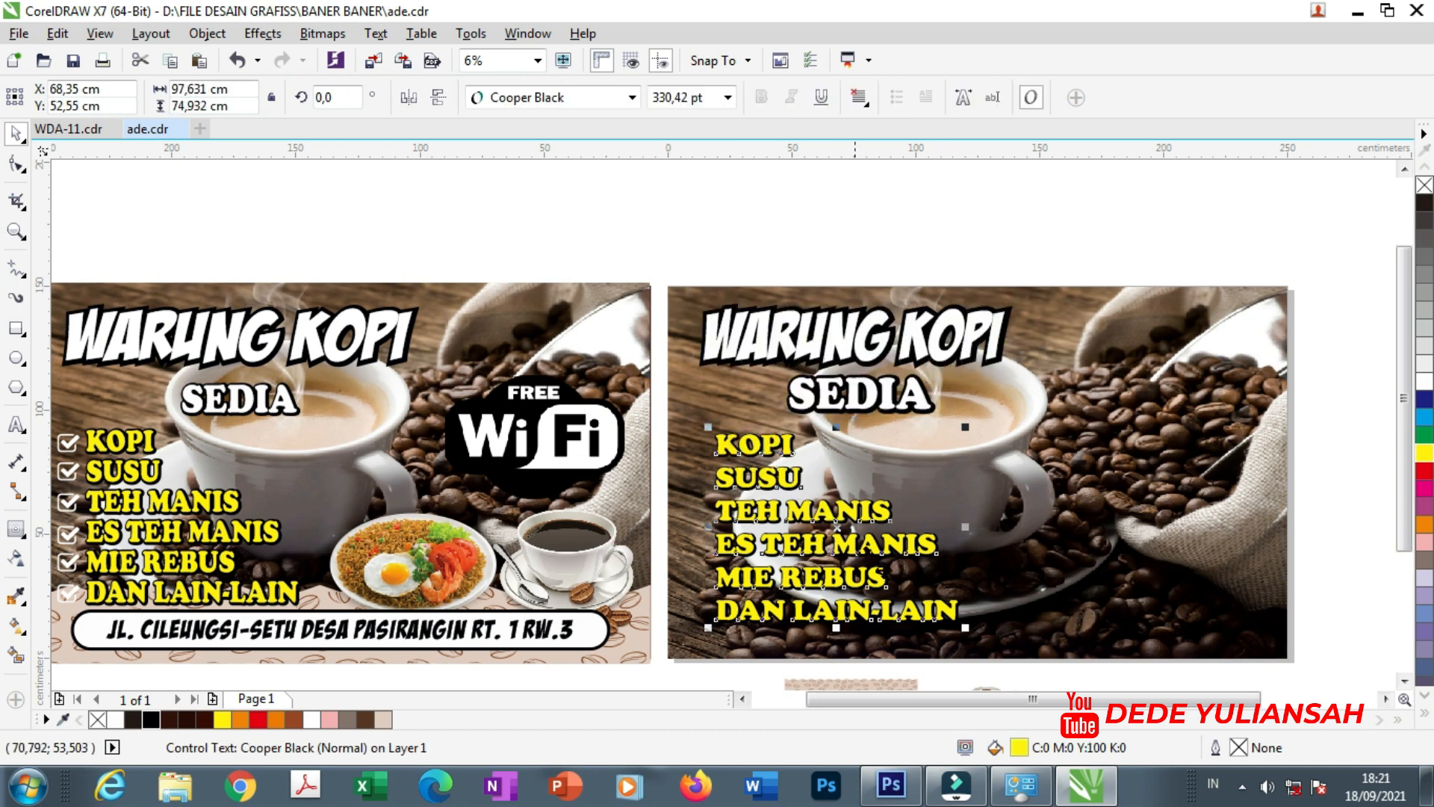
left_click_drag(965, 628, 953, 618)
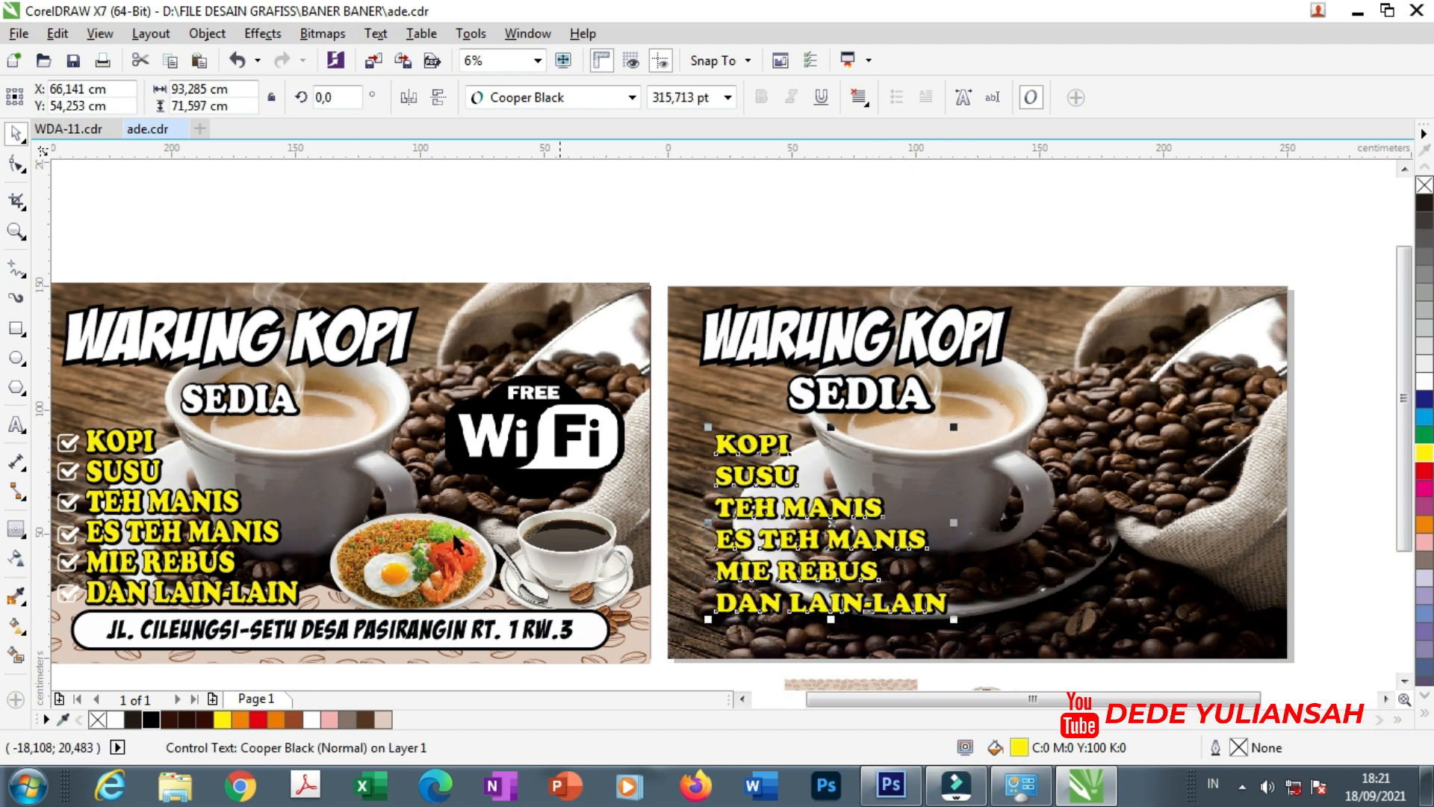
left_click(30, 167)
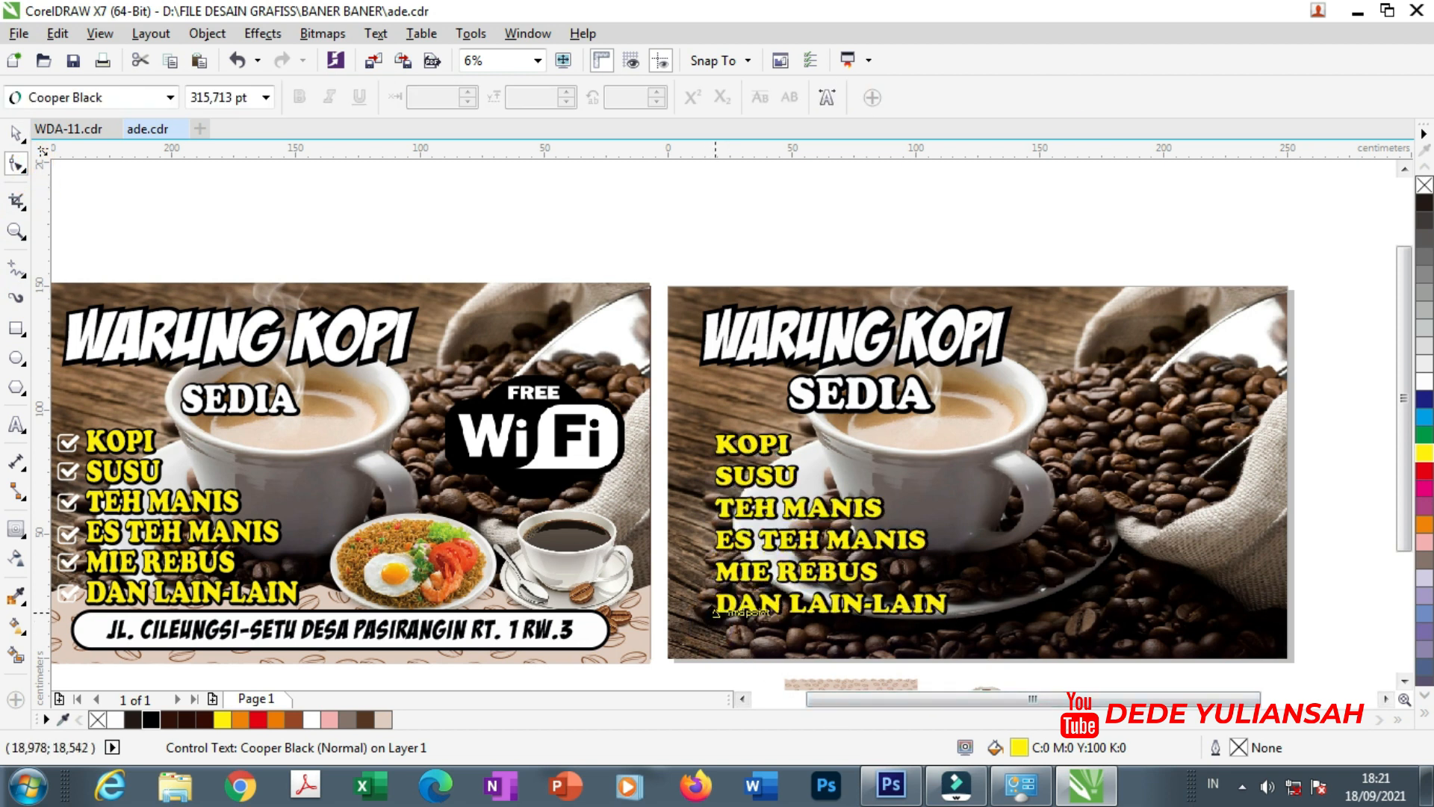
scroll(715, 614, "up", 2)
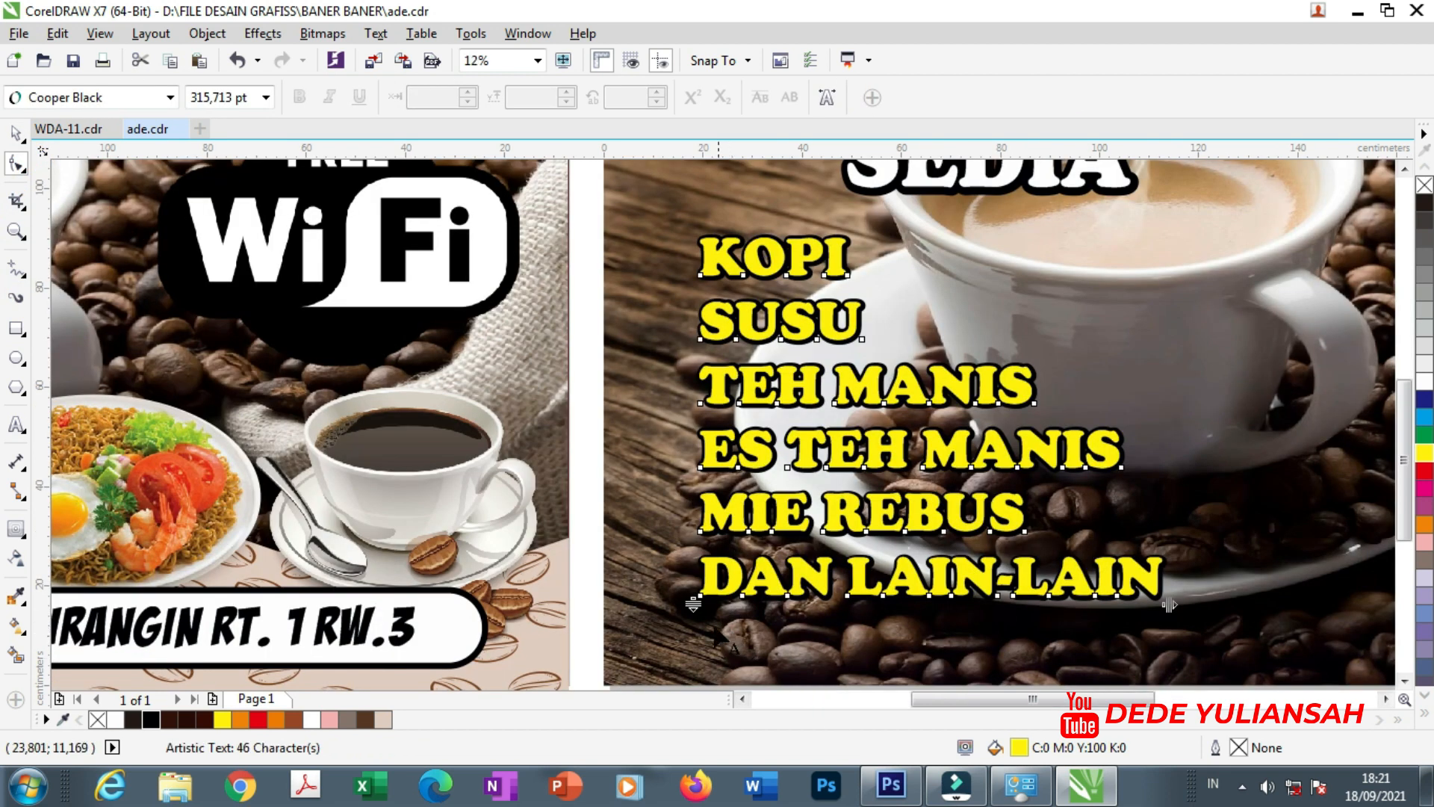
left_click_drag(693, 604, 695, 572)
scroll(720, 500, "down", 2)
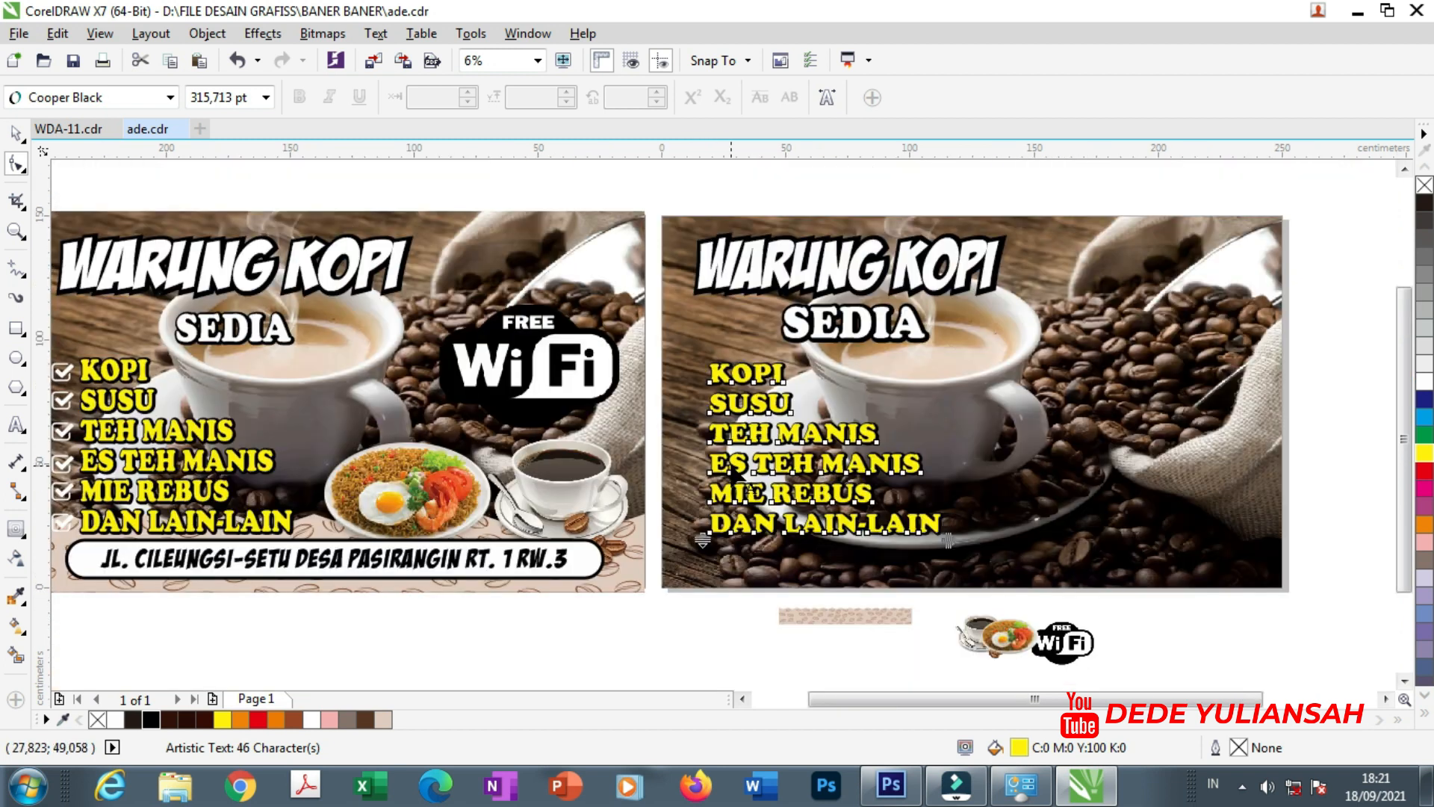
left_click(17, 133)
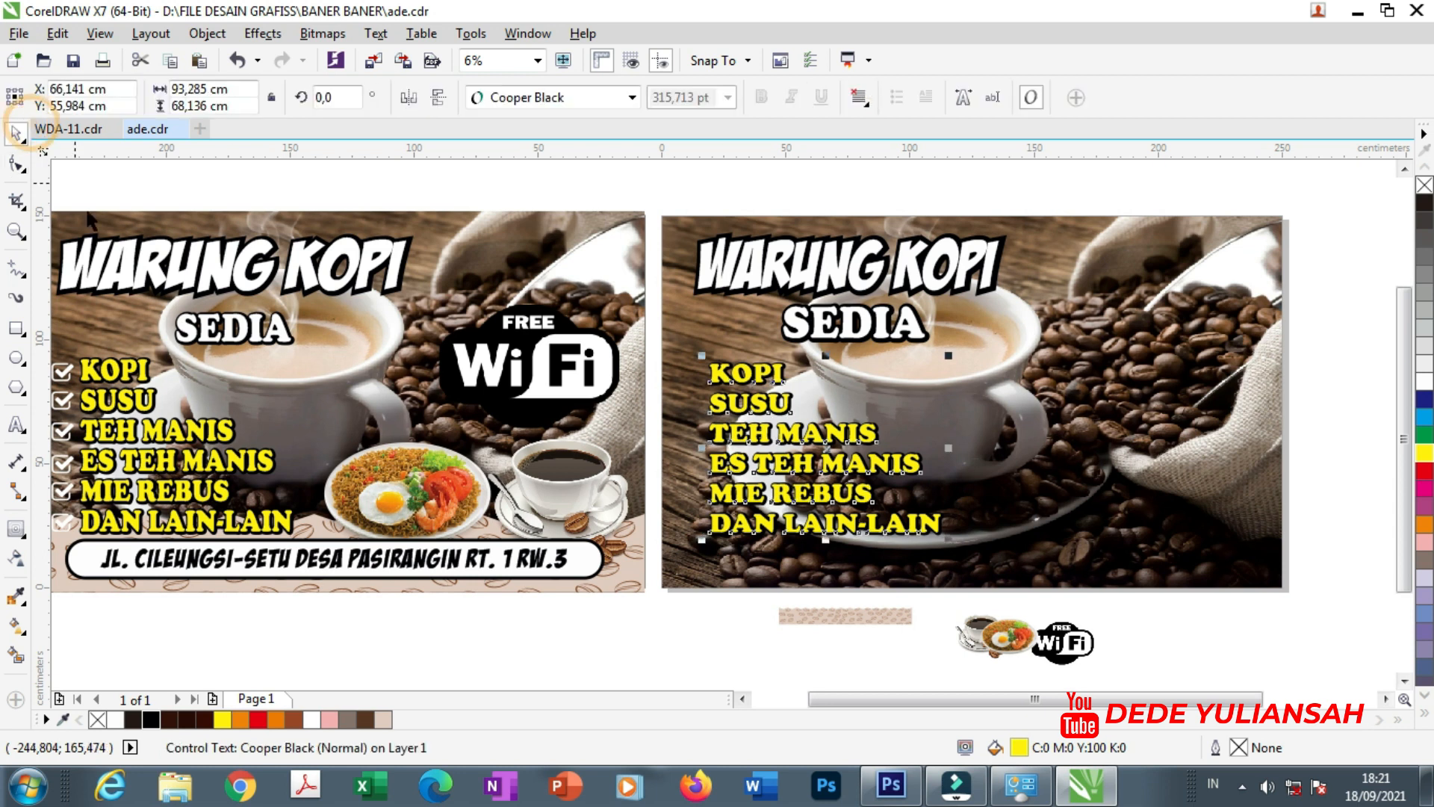
left_click(496, 640)
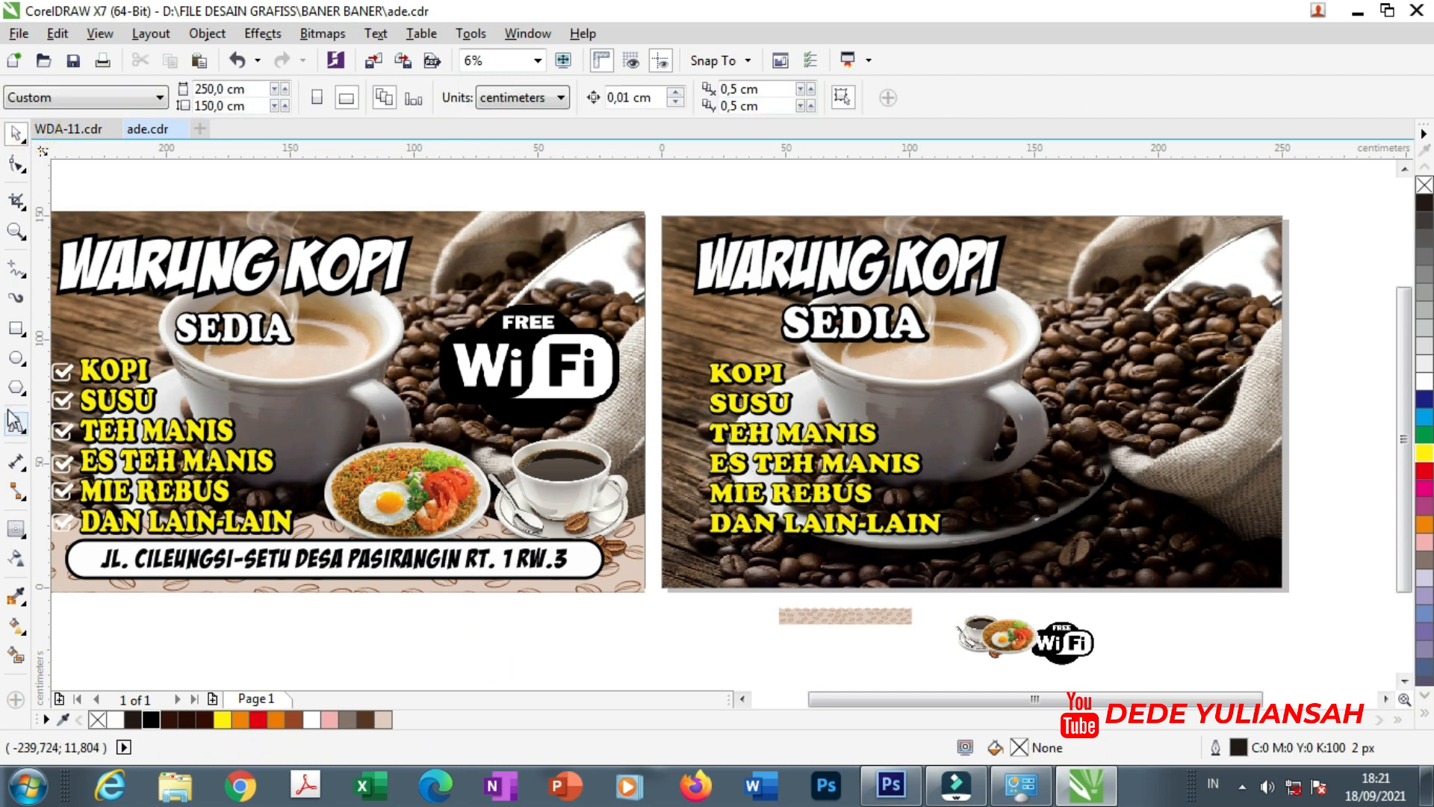
Draw a white-filled rectangle about 226 × 16 cm below the menu list, near the new banner's lower edge.
left_click(17, 327)
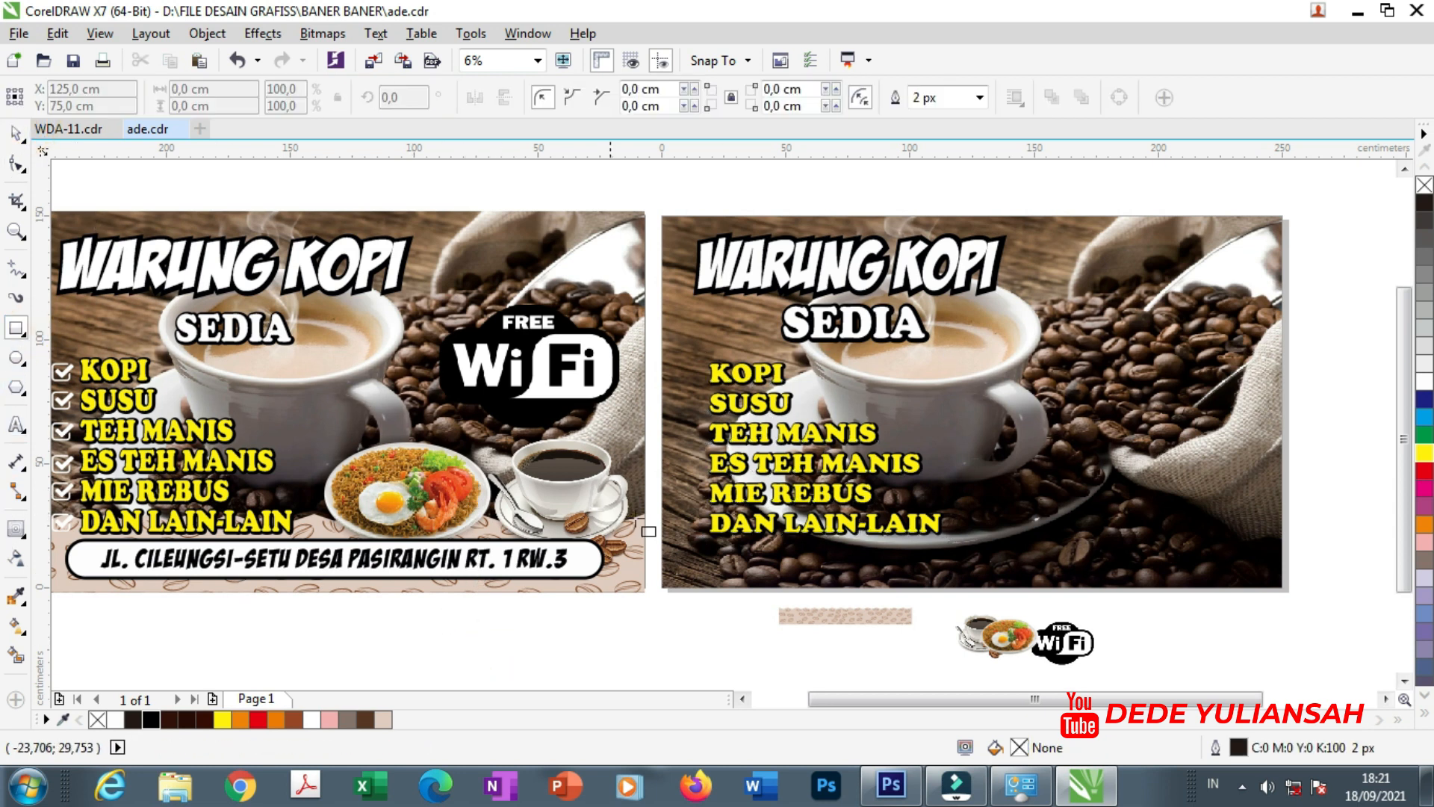
left_click_drag(699, 541, 1260, 580)
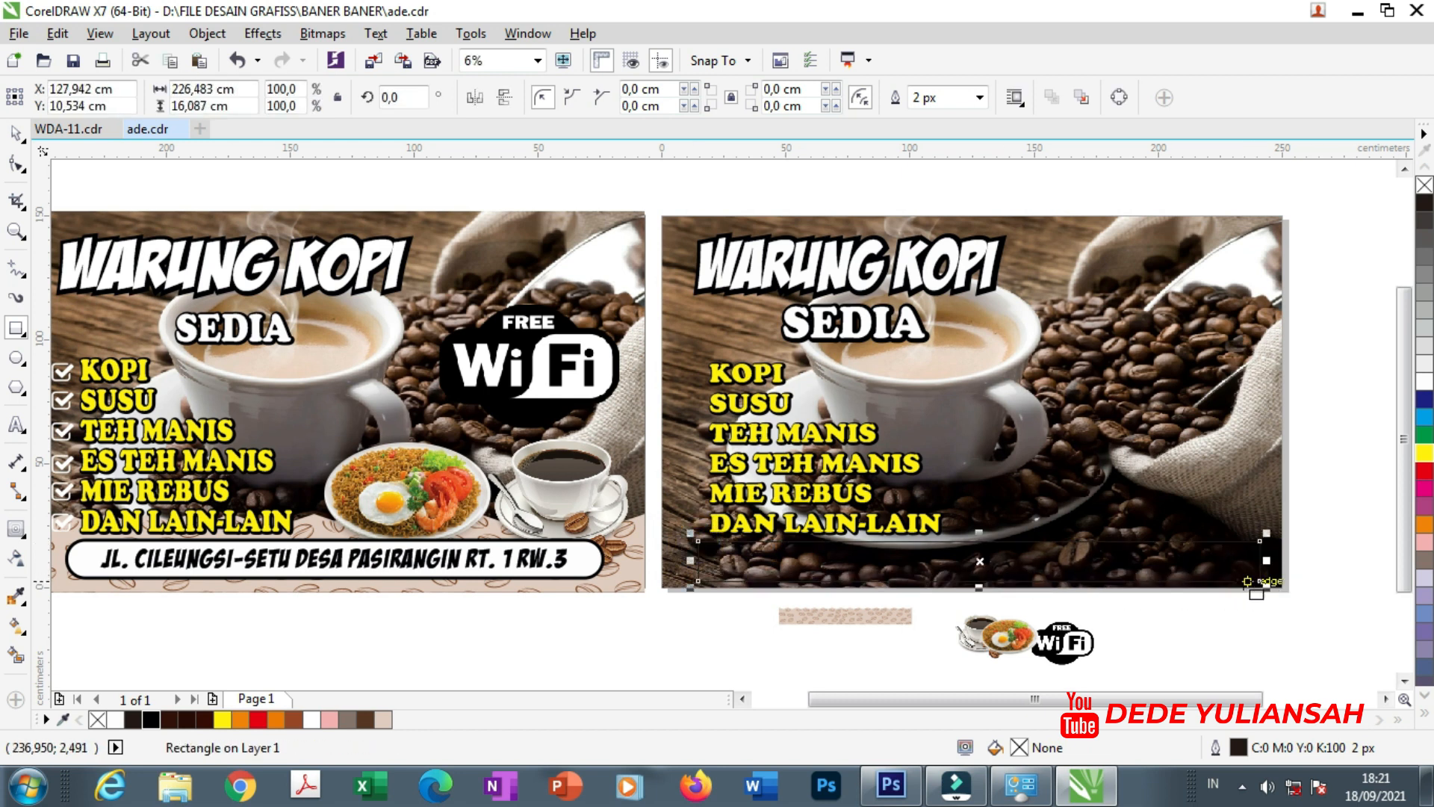
left_click(20, 133)
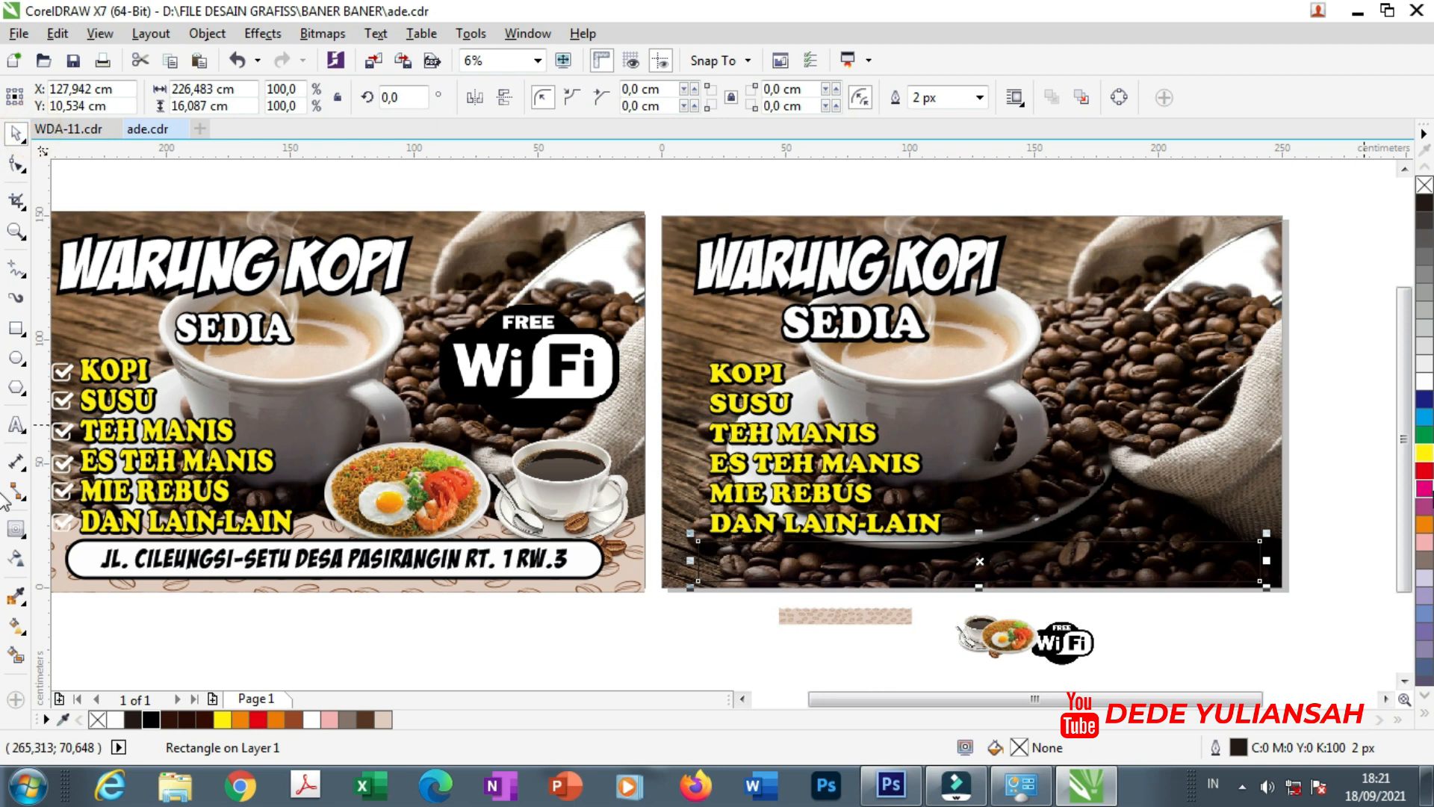
left_click(1425, 383)
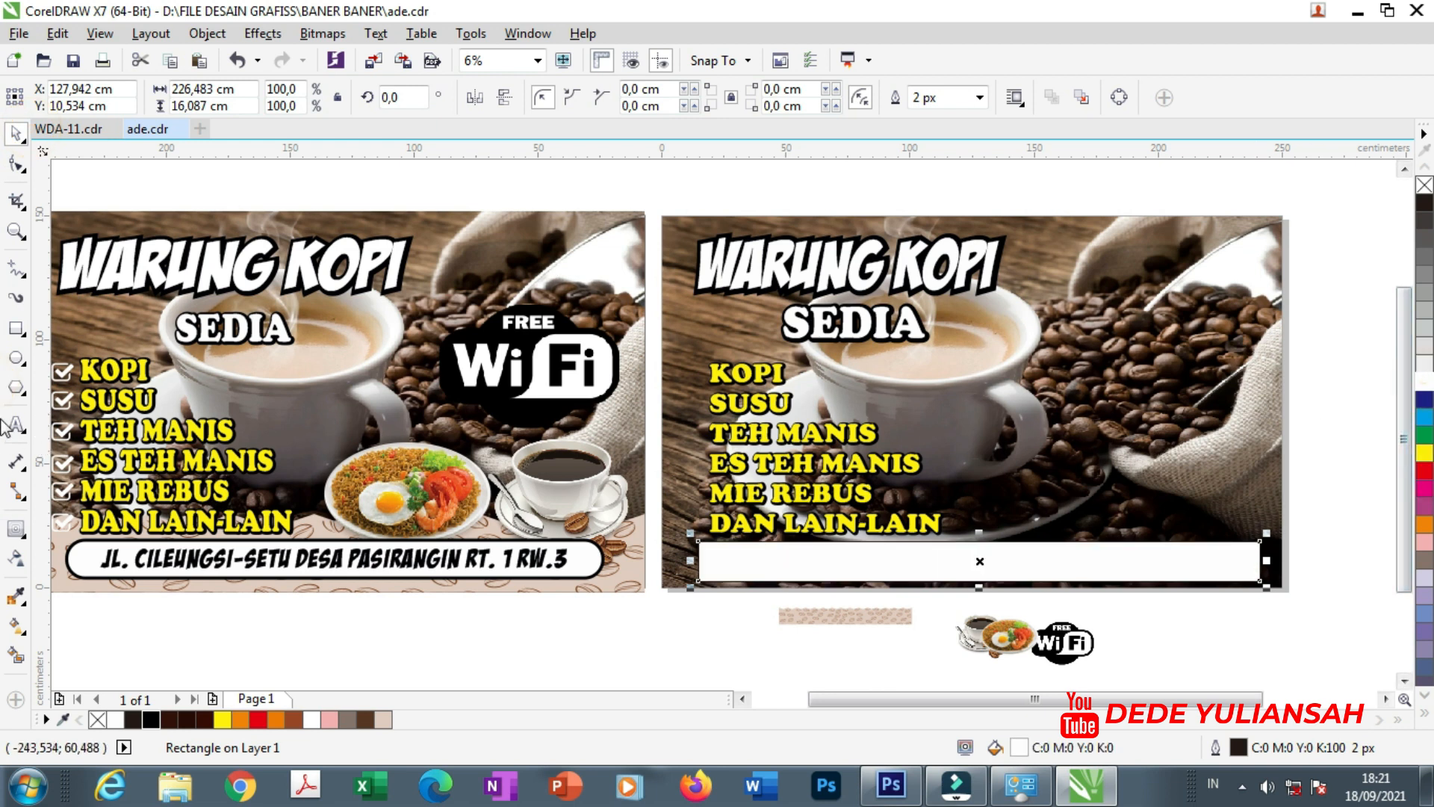
Round all corners of the white rectangle fully, to a radius of about 8 cm.
left_click(19, 162)
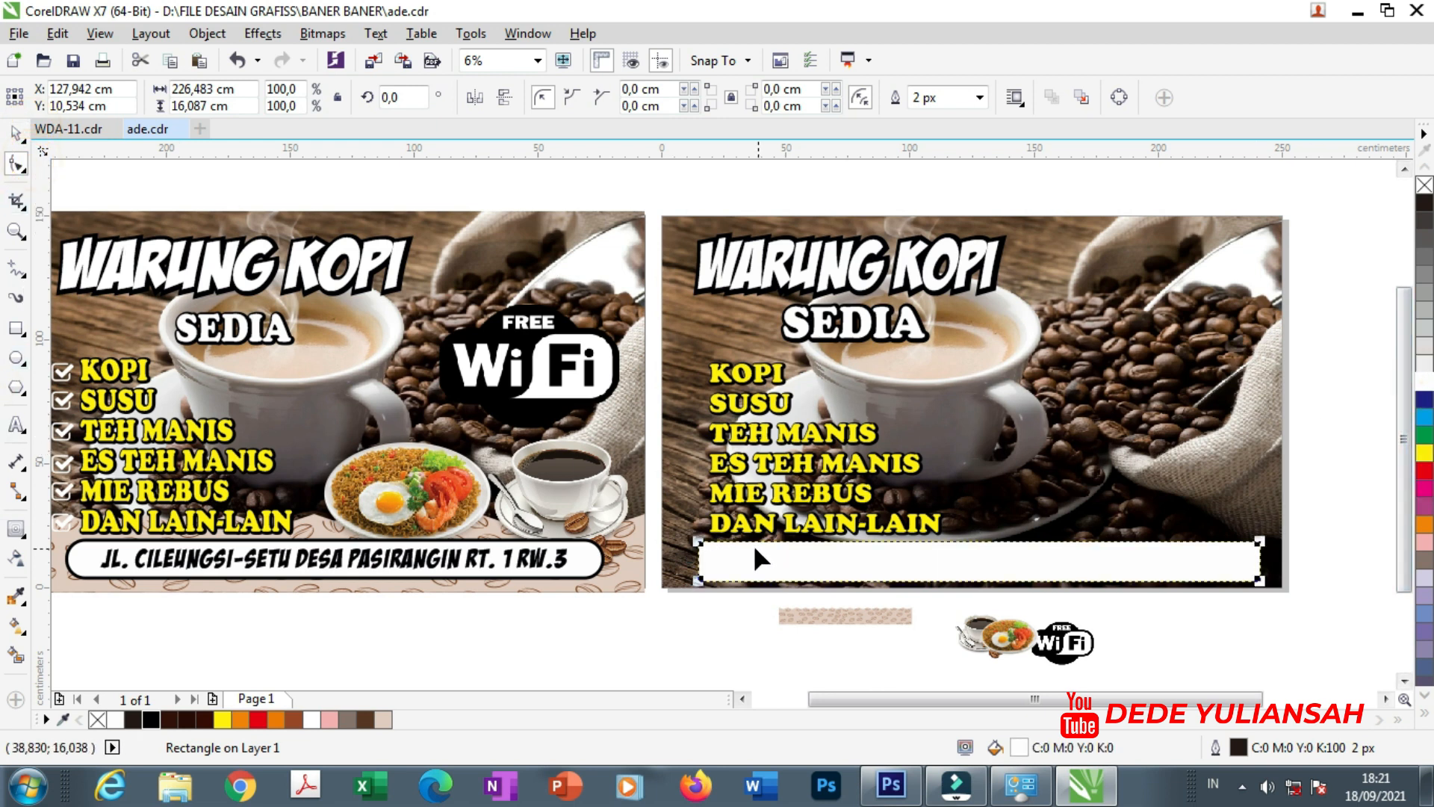
left_click_drag(697, 540, 718, 540)
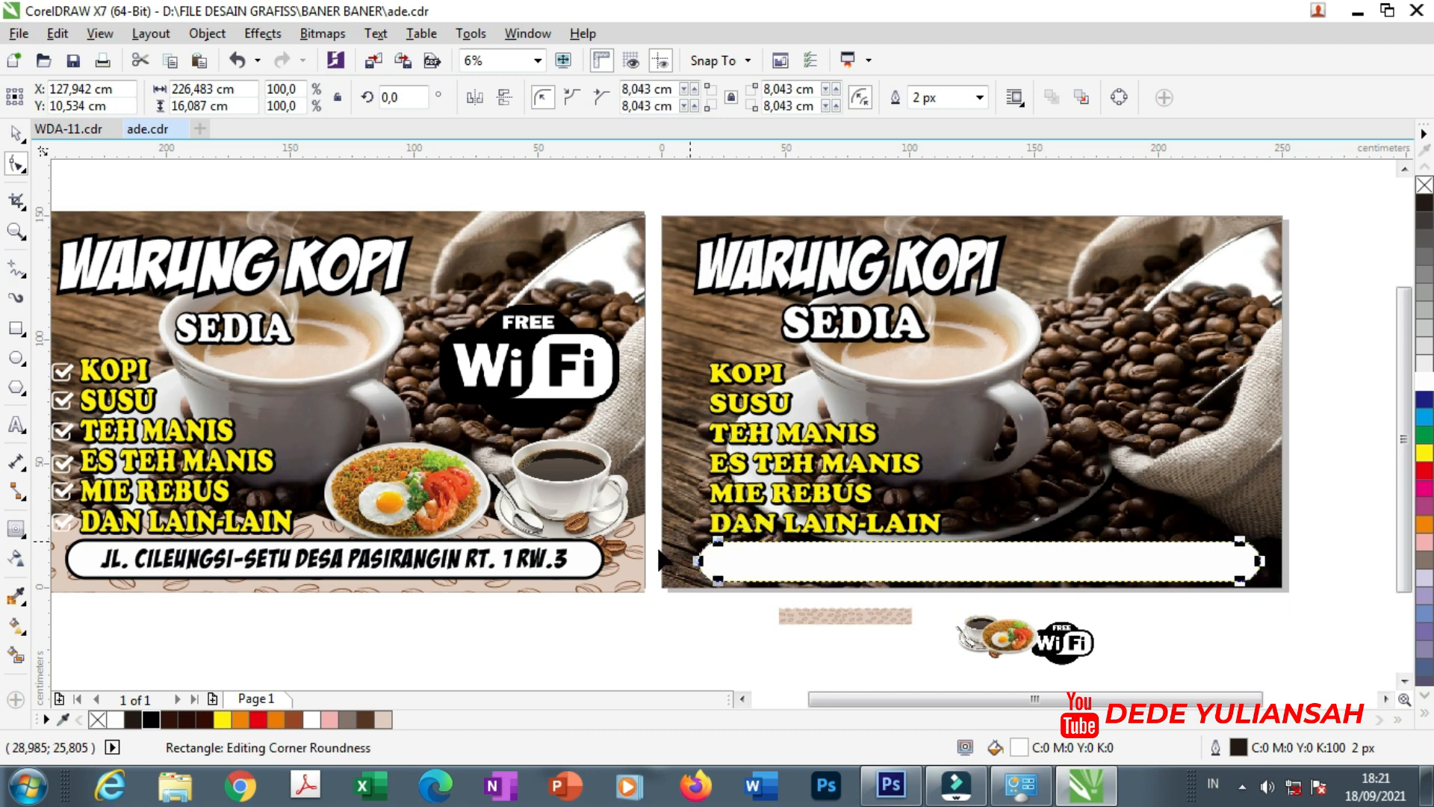
left_click(15, 135)
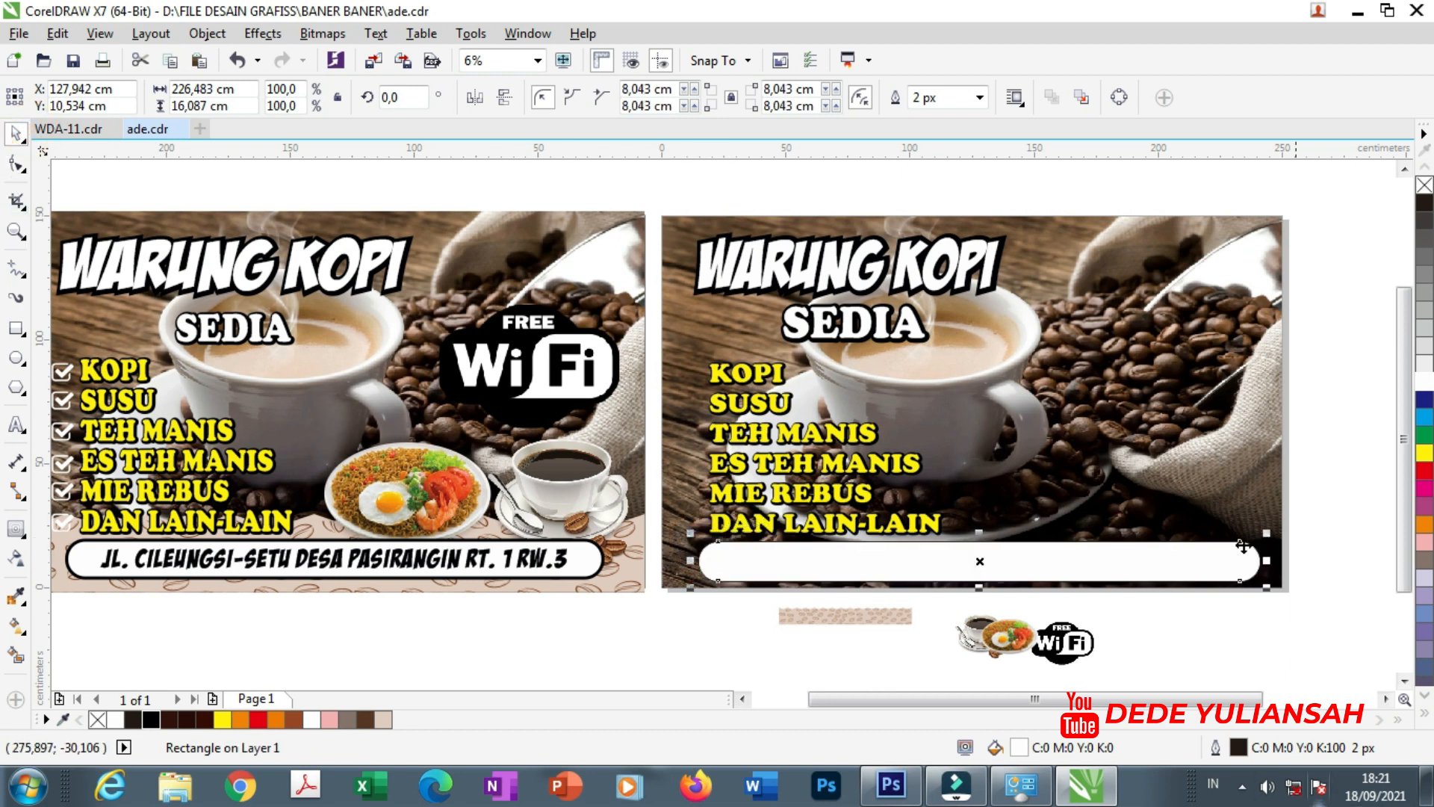
Try to align the white bar's bottom edge with that of the sample banner.
left_click(600, 573, "shift")
key("b")
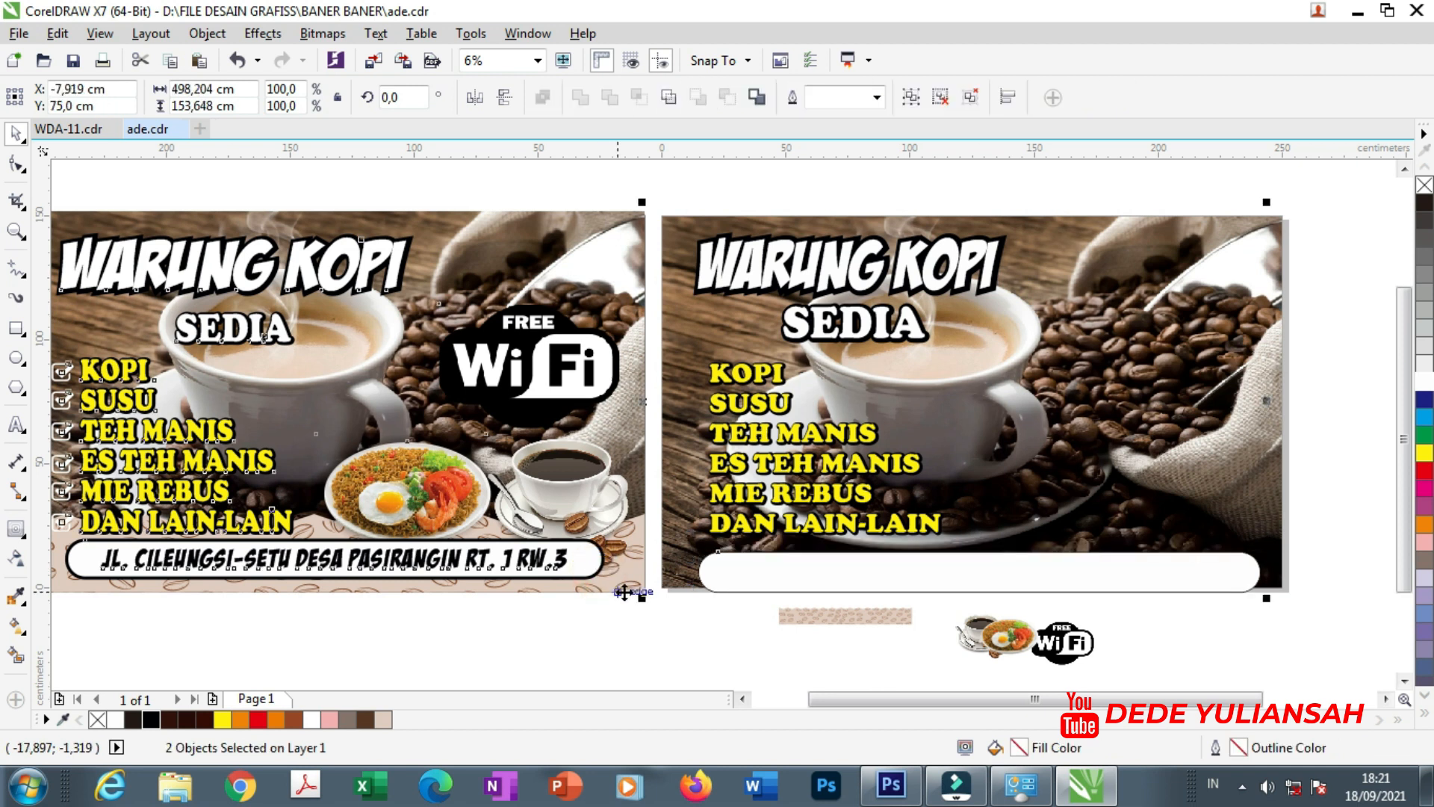
left_click(626, 599)
left_click(716, 590)
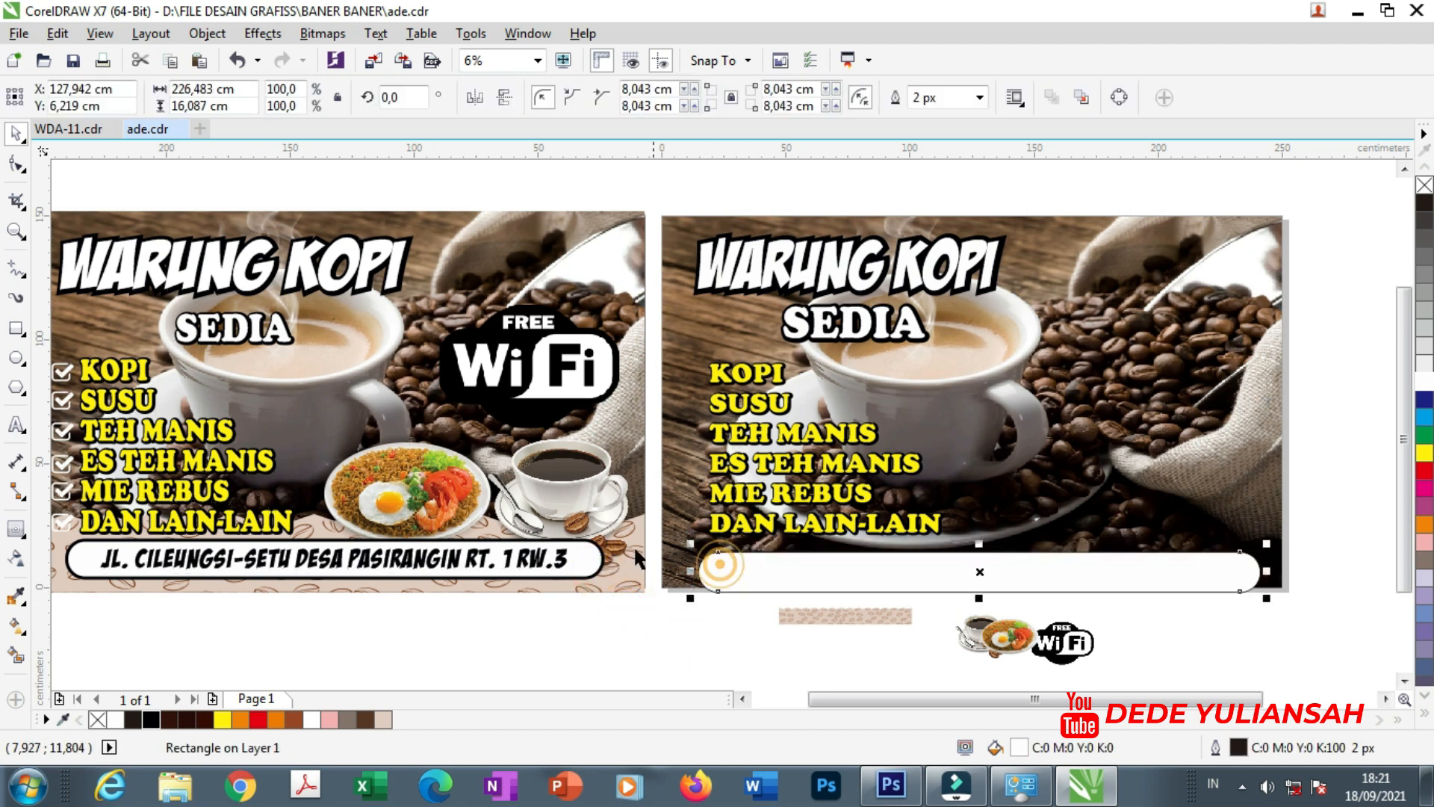
left_click(586, 545, "shift")
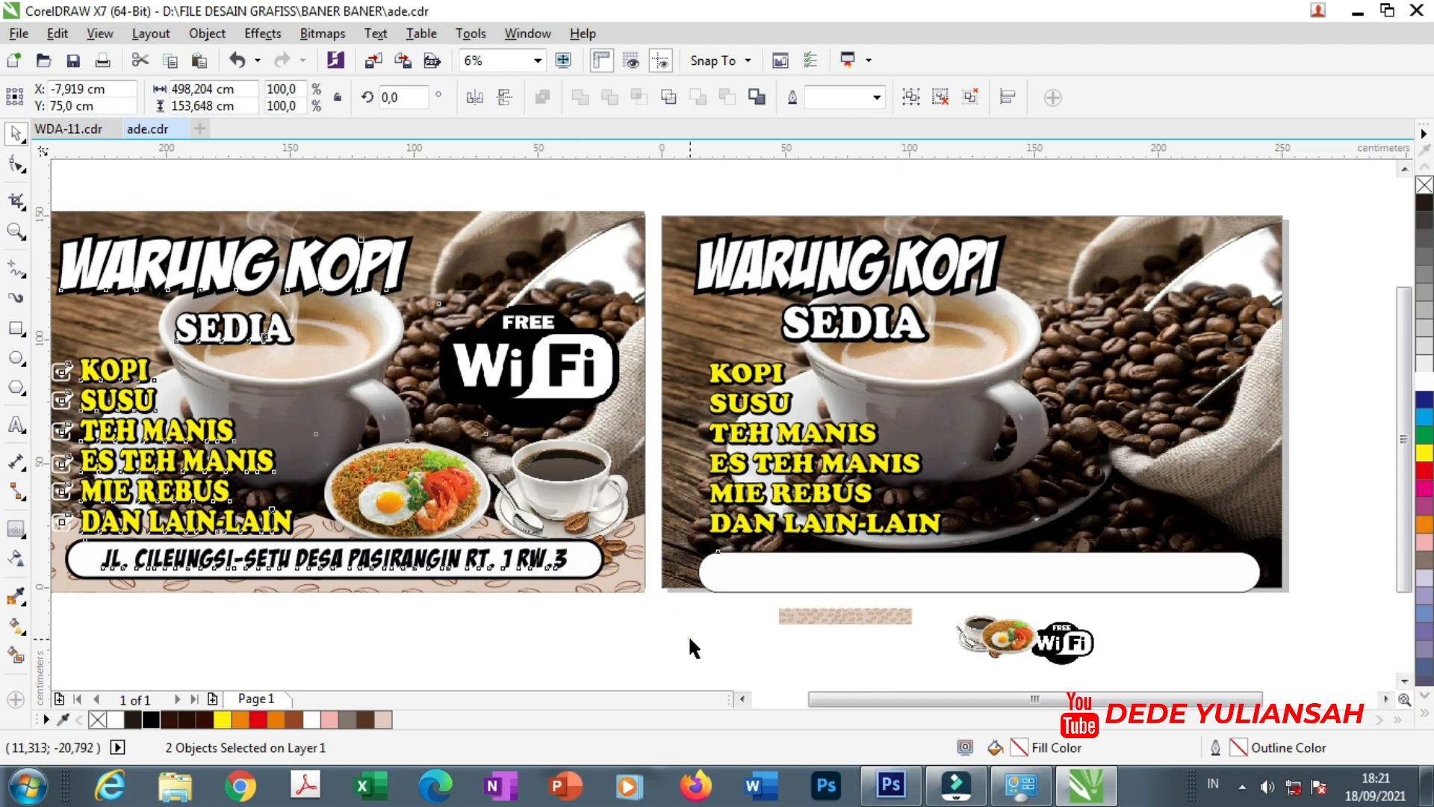
Move the white bar up to just below the menu list, with its centre at about Y 12.4 cm.
left_click(748, 562)
left_click_drag(751, 553, 751, 553)
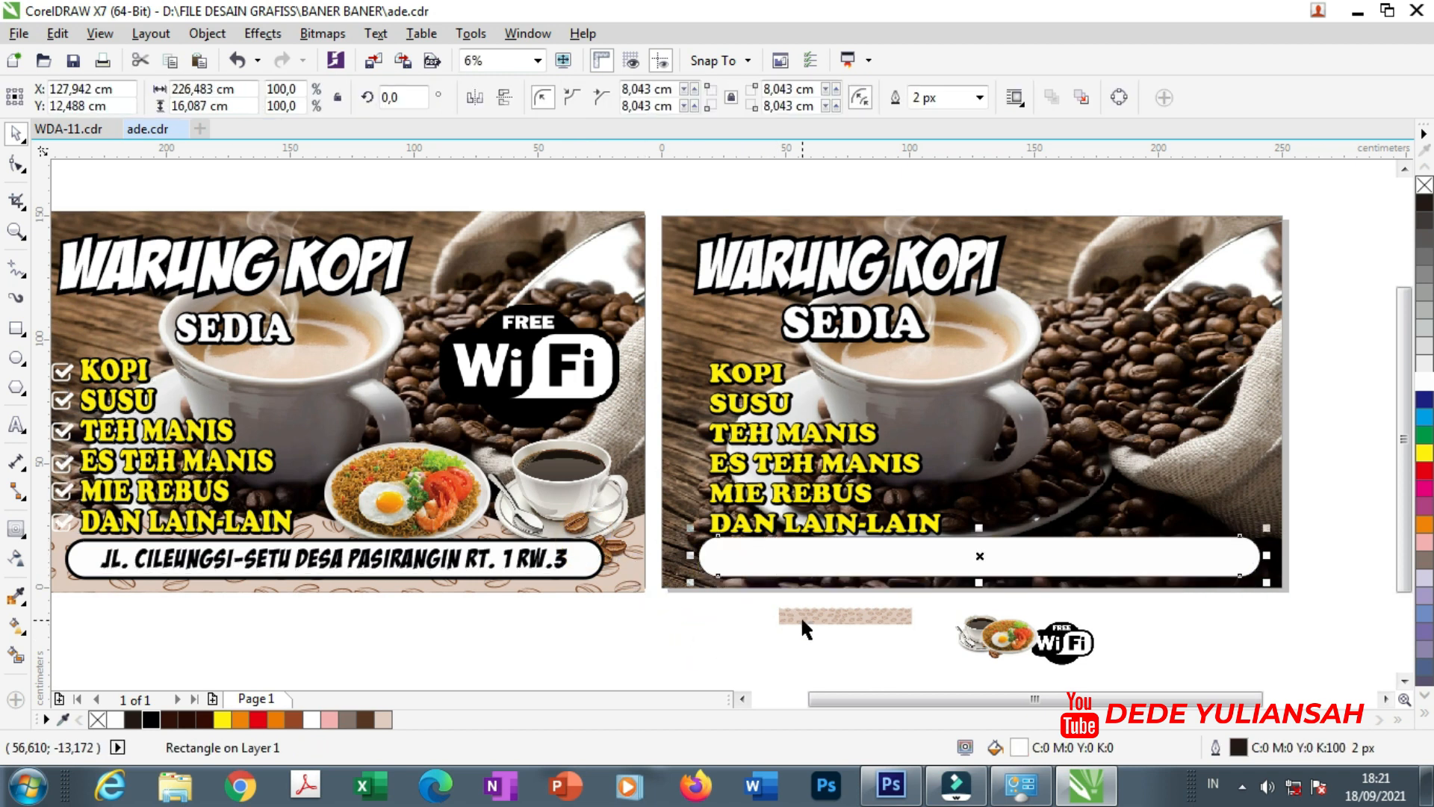
key("Down")
key("Down")
key("Down")
key("Down")
key("Down")
key("Down")
key("Down")
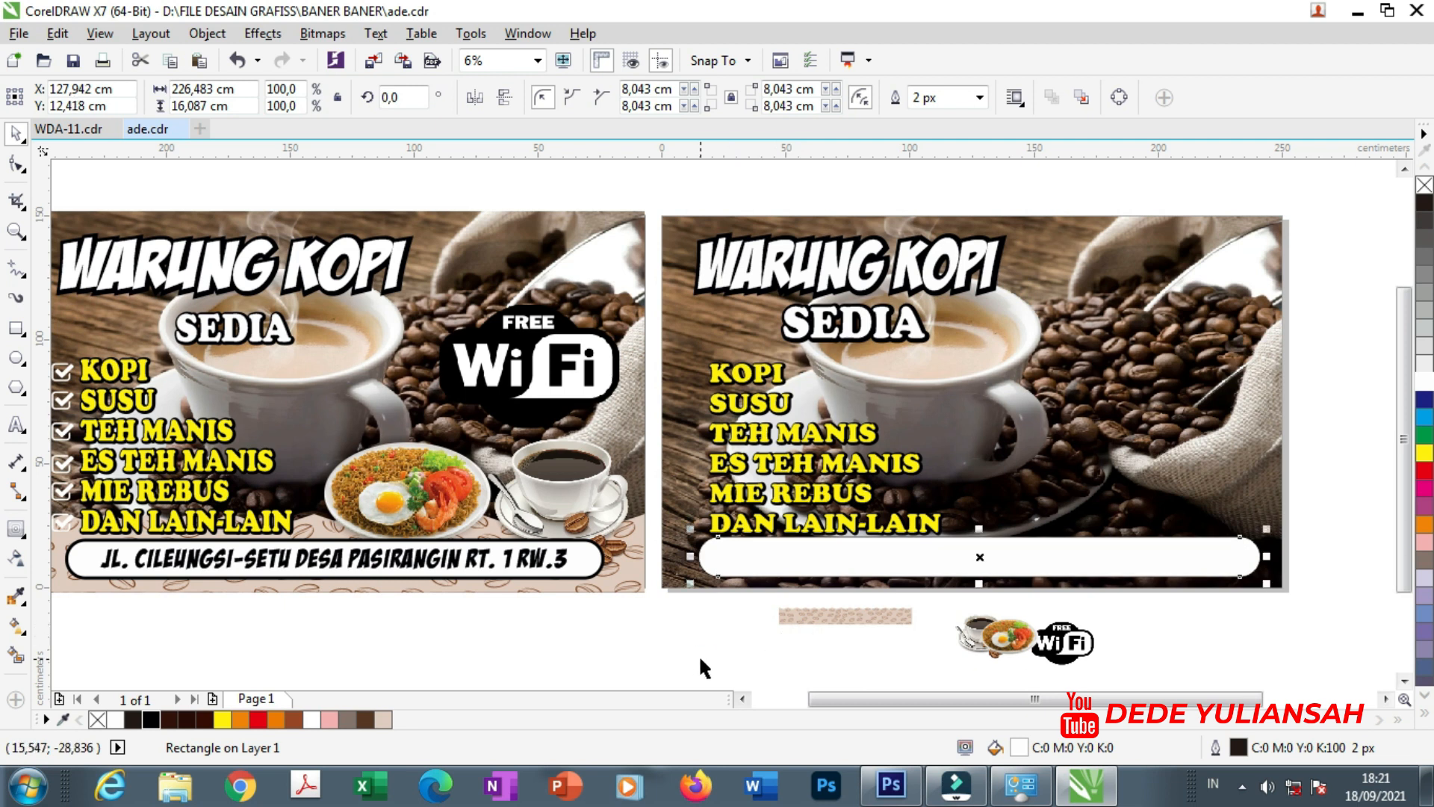
Fit the beige coffee-bean strip across the new banner at about 250 × 29 cm and align it with the background's bottom edge.
left_click_drag(842, 611, 1246, 449)
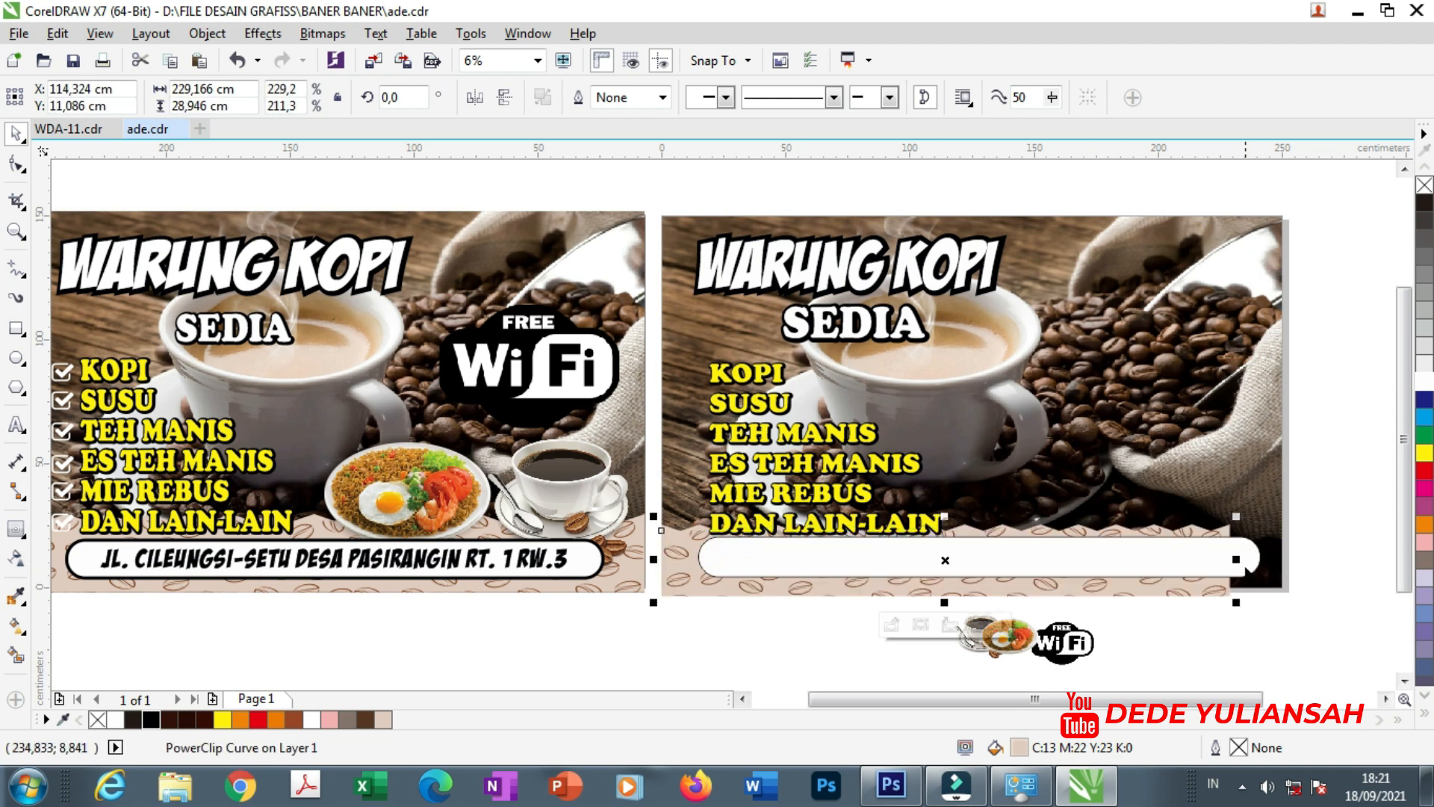
left_click_drag(1240, 561, 1285, 557)
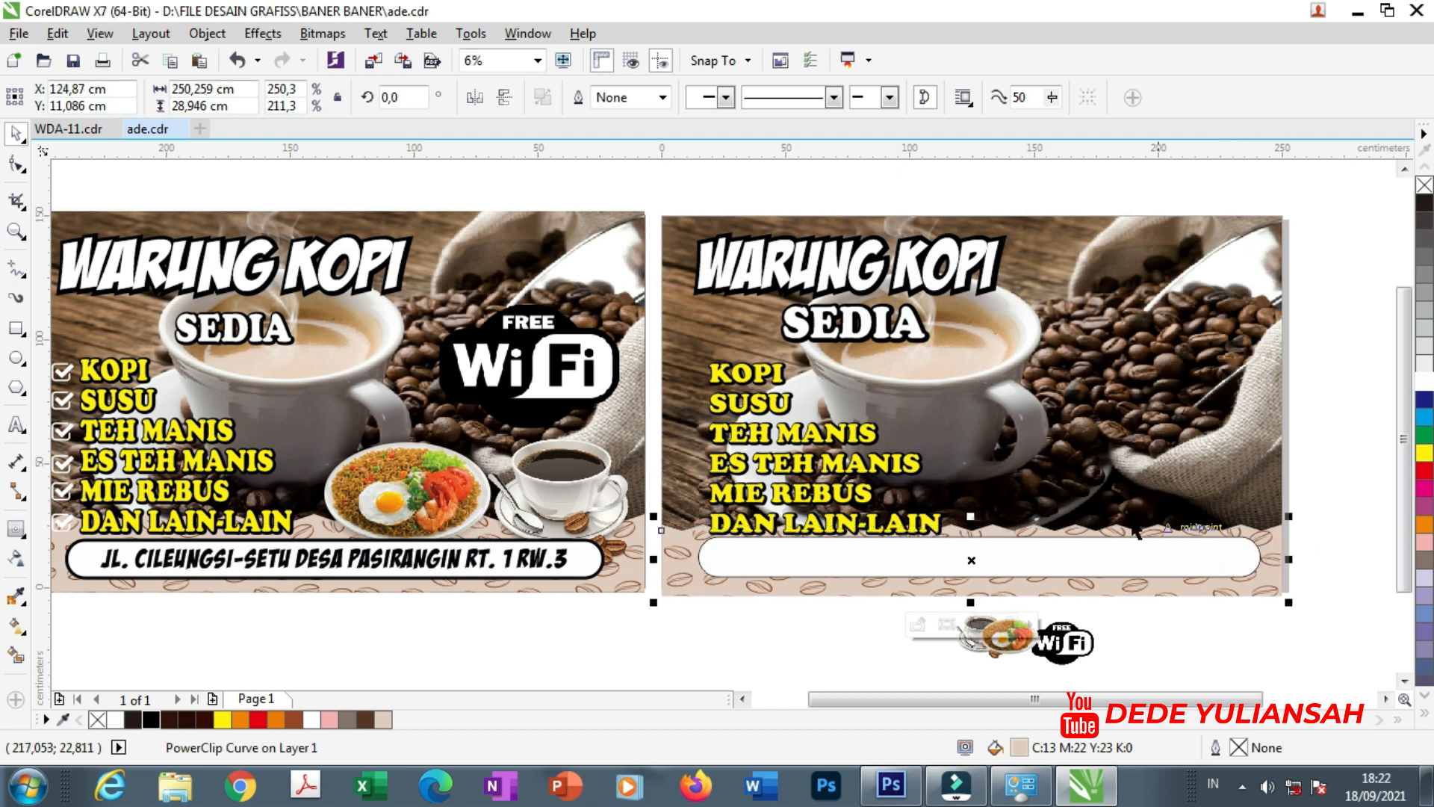
left_click(996, 527, "shift")
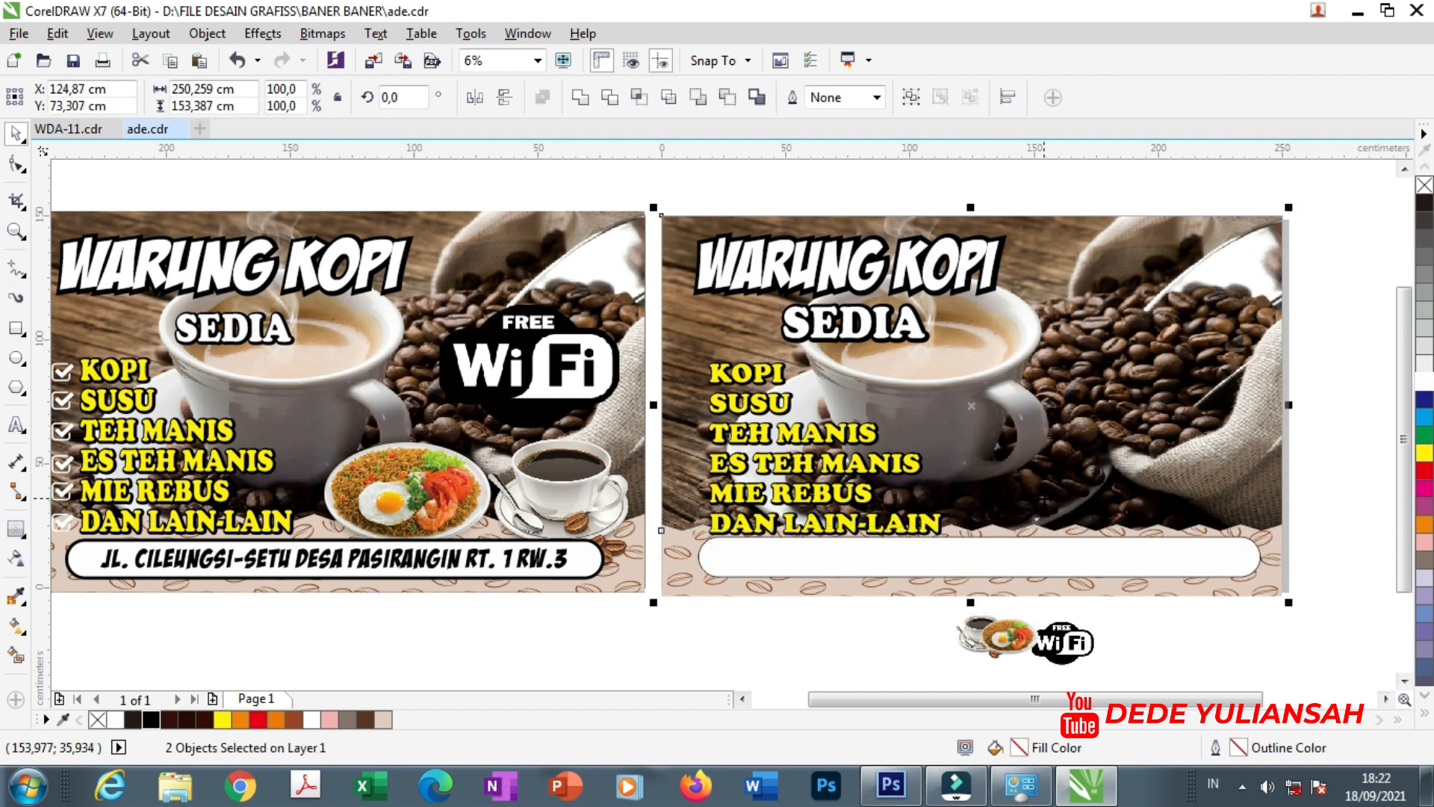
left_click(883, 666)
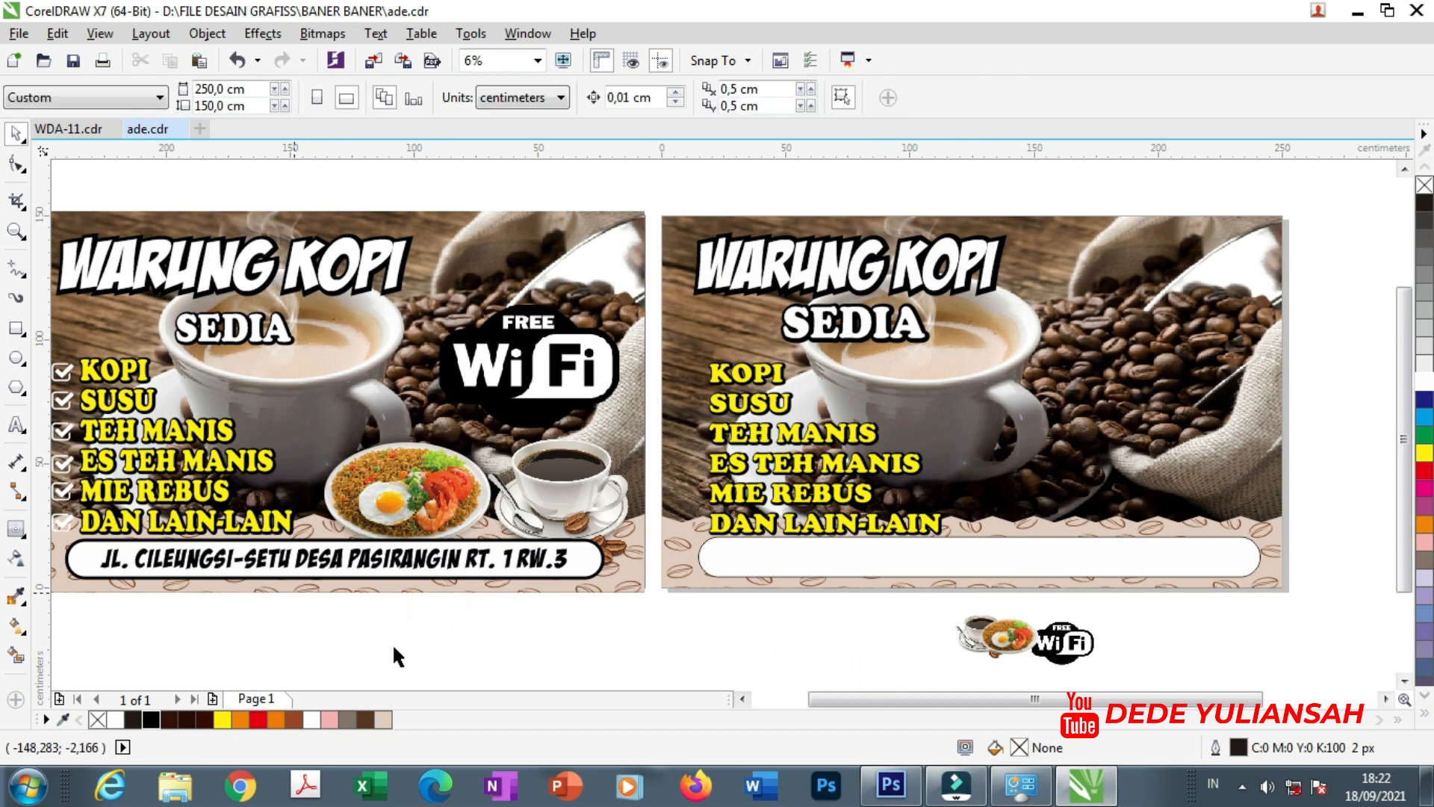
Add the stall's address line as Arial text below the sample banner, enlarged to about 184 pt.
left_click(16, 424)
left_click(262, 633)
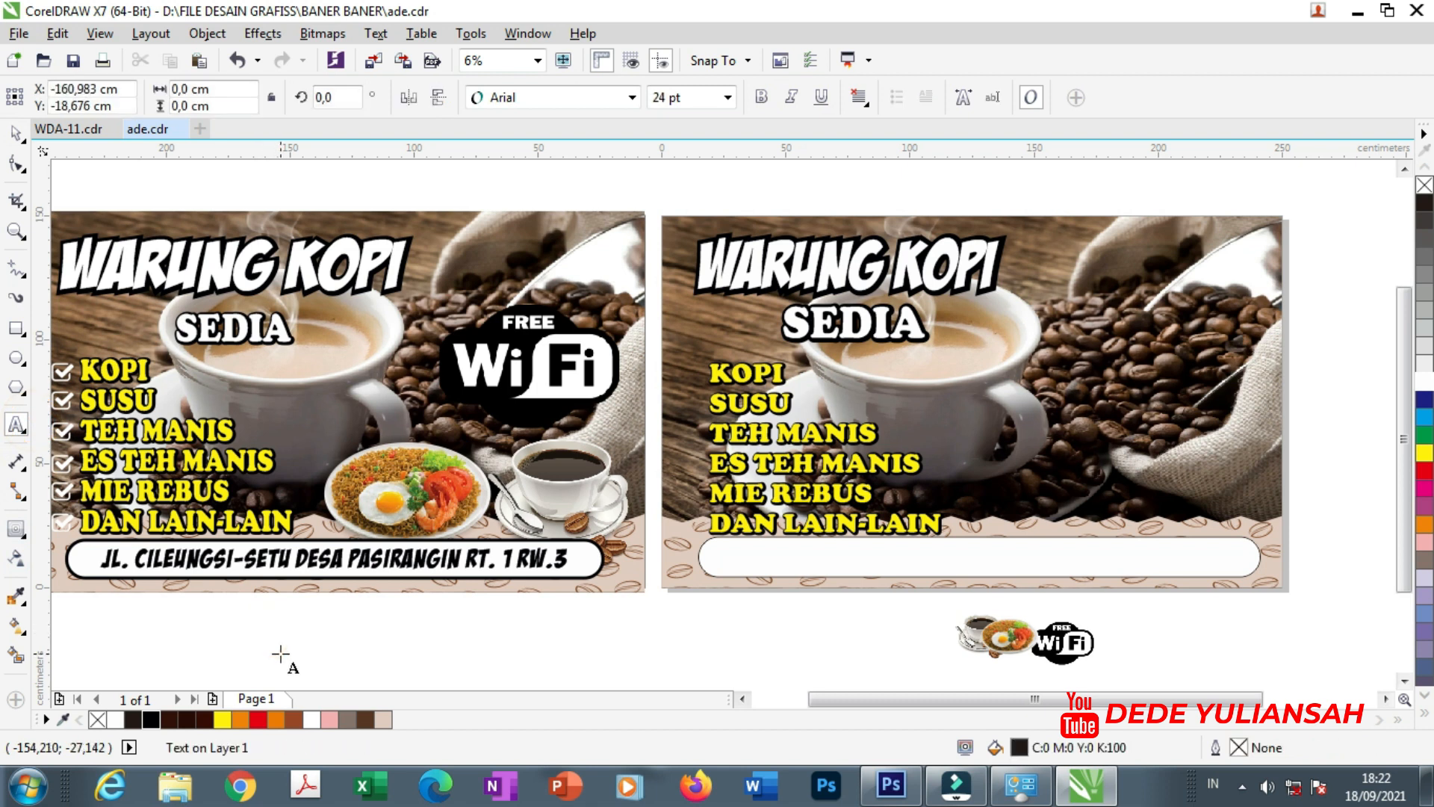
type("J")
key("ctrl+space")
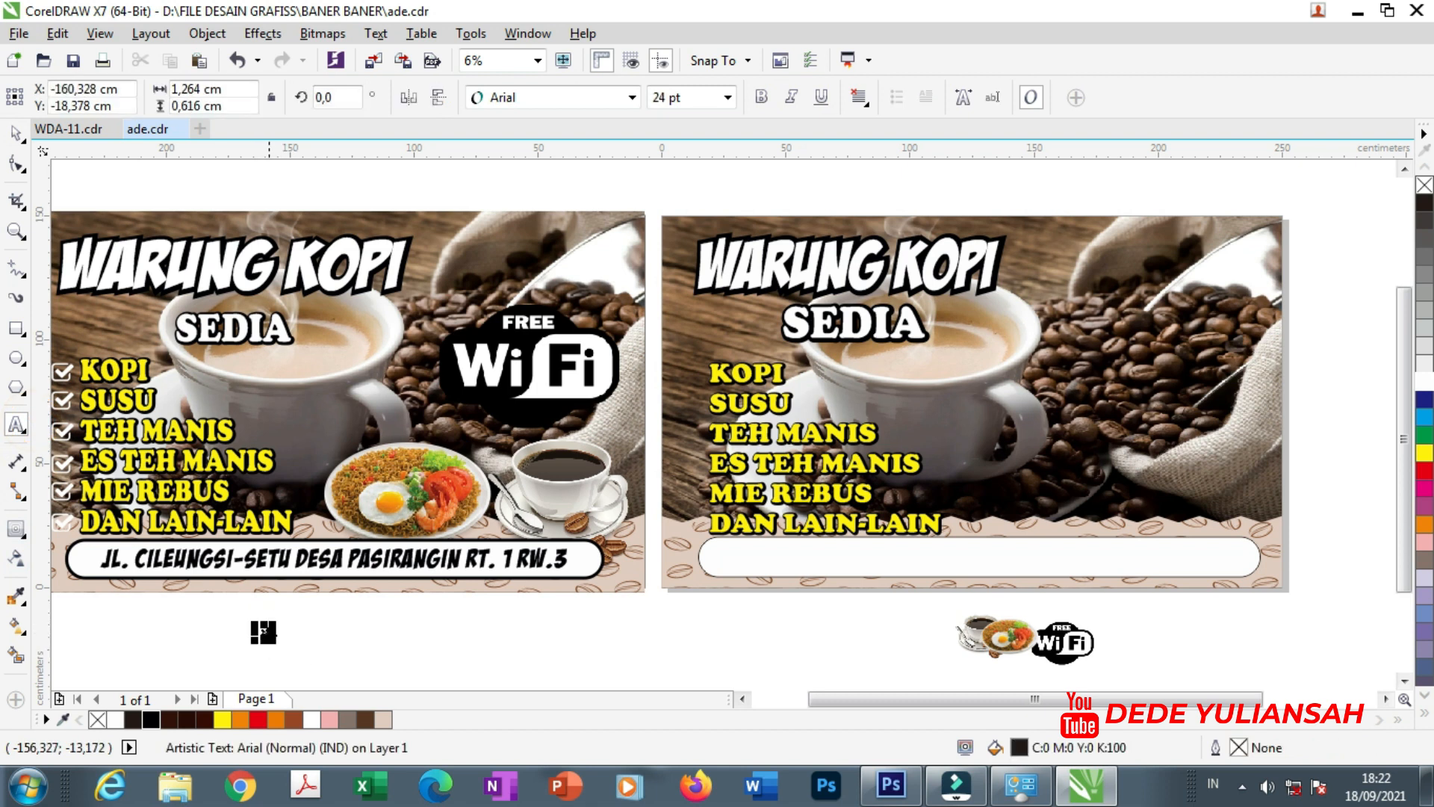
left_click_drag(278, 647, 298, 660)
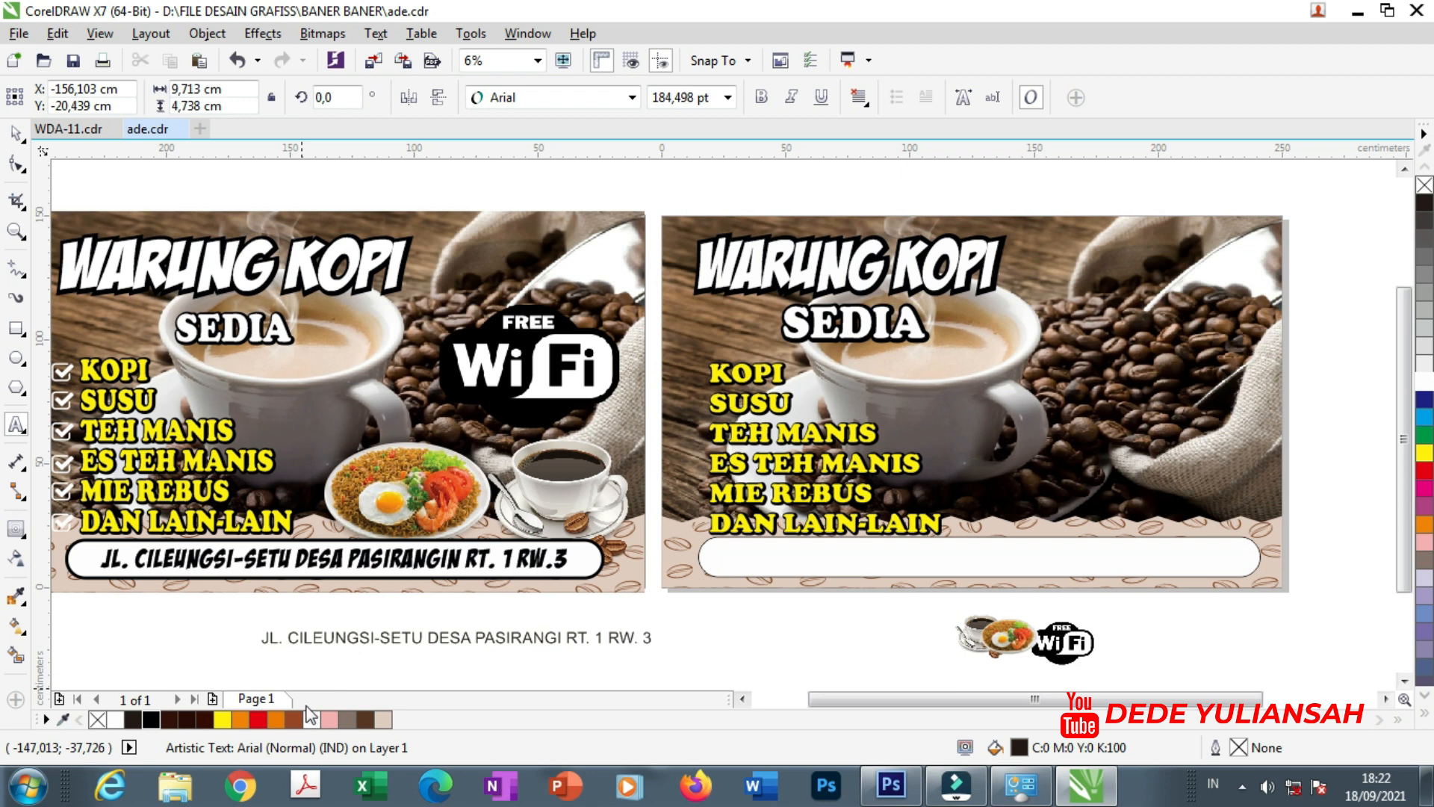
Set the address line's font to BadaBoom BB and fill the text with black.
left_click(14, 133)
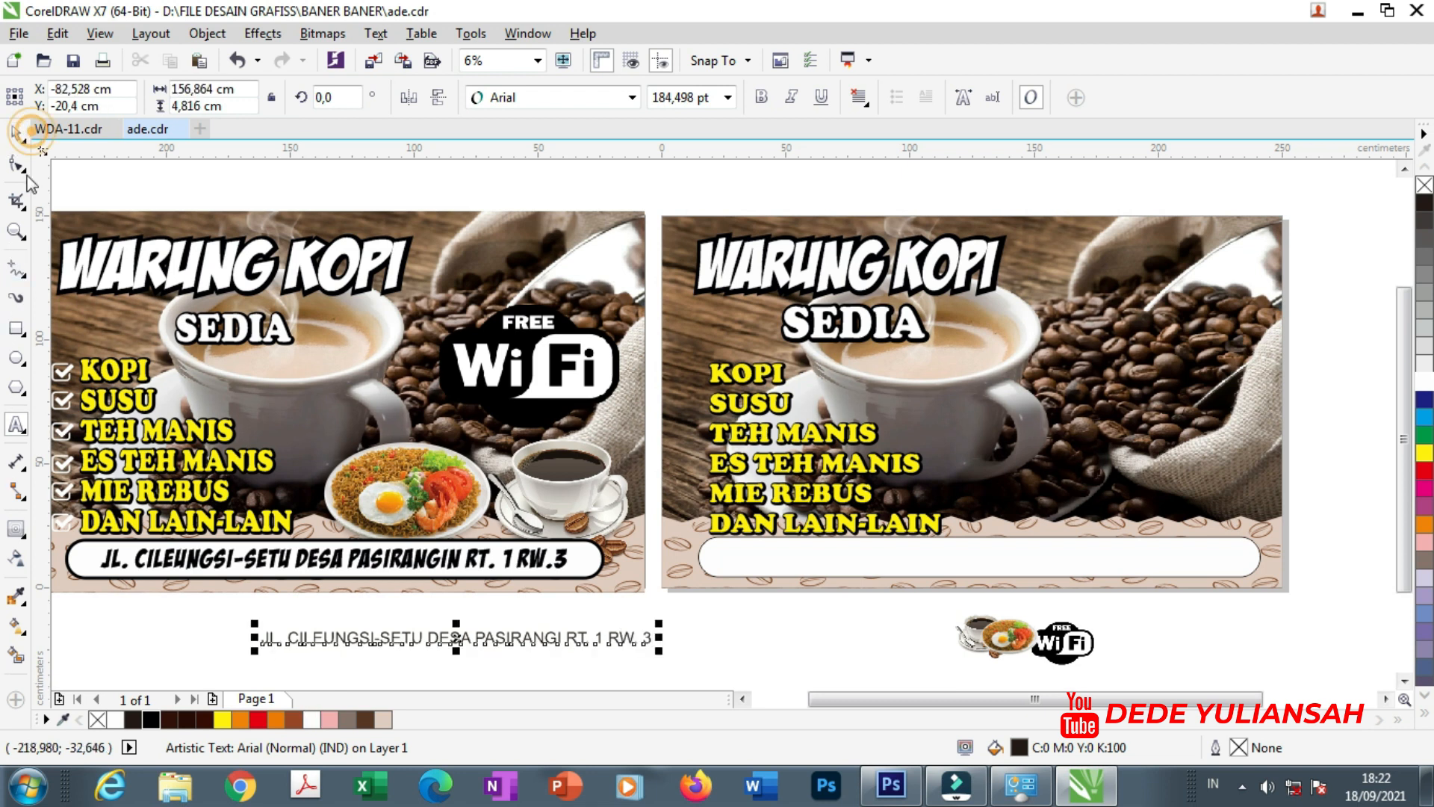
left_click(584, 97)
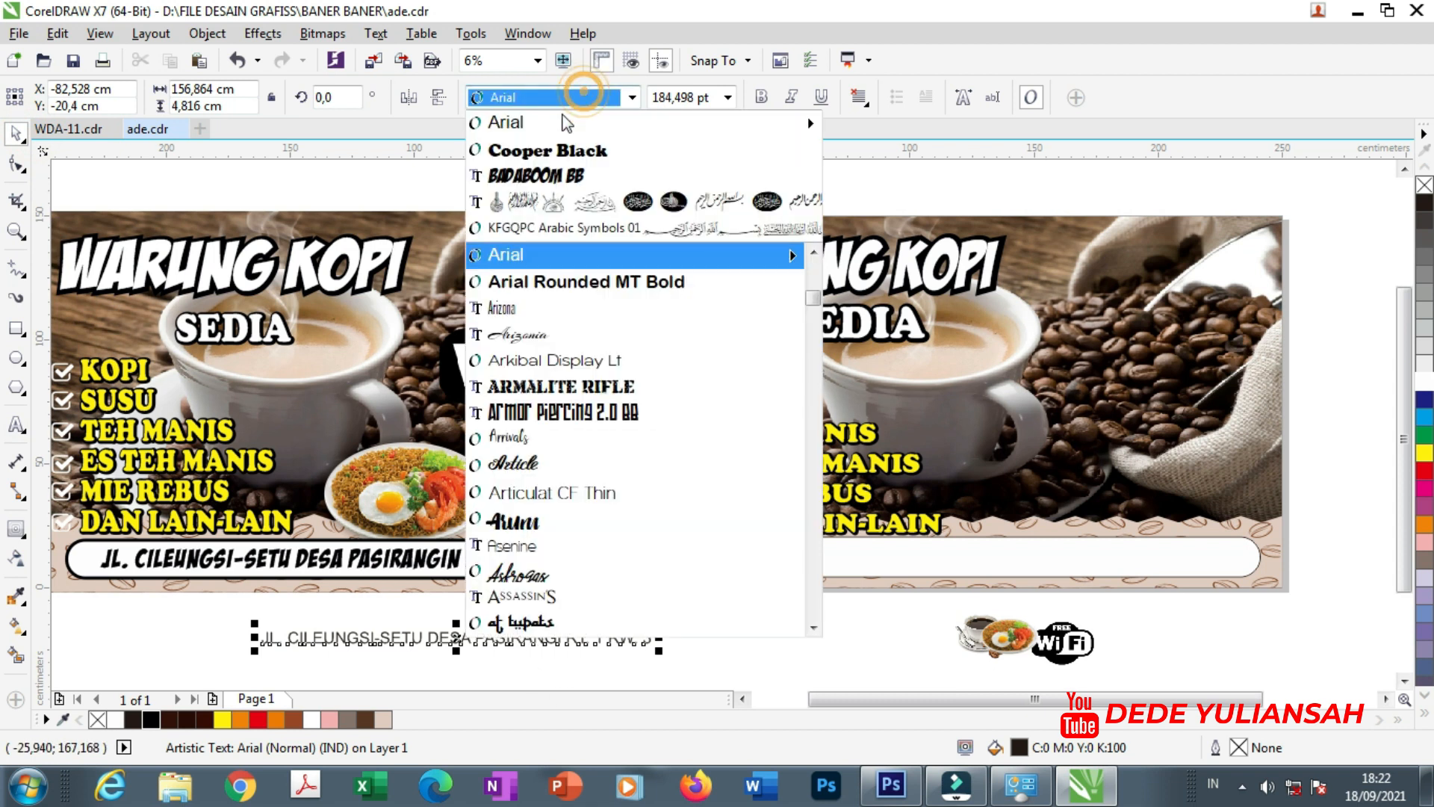
left_click(555, 168)
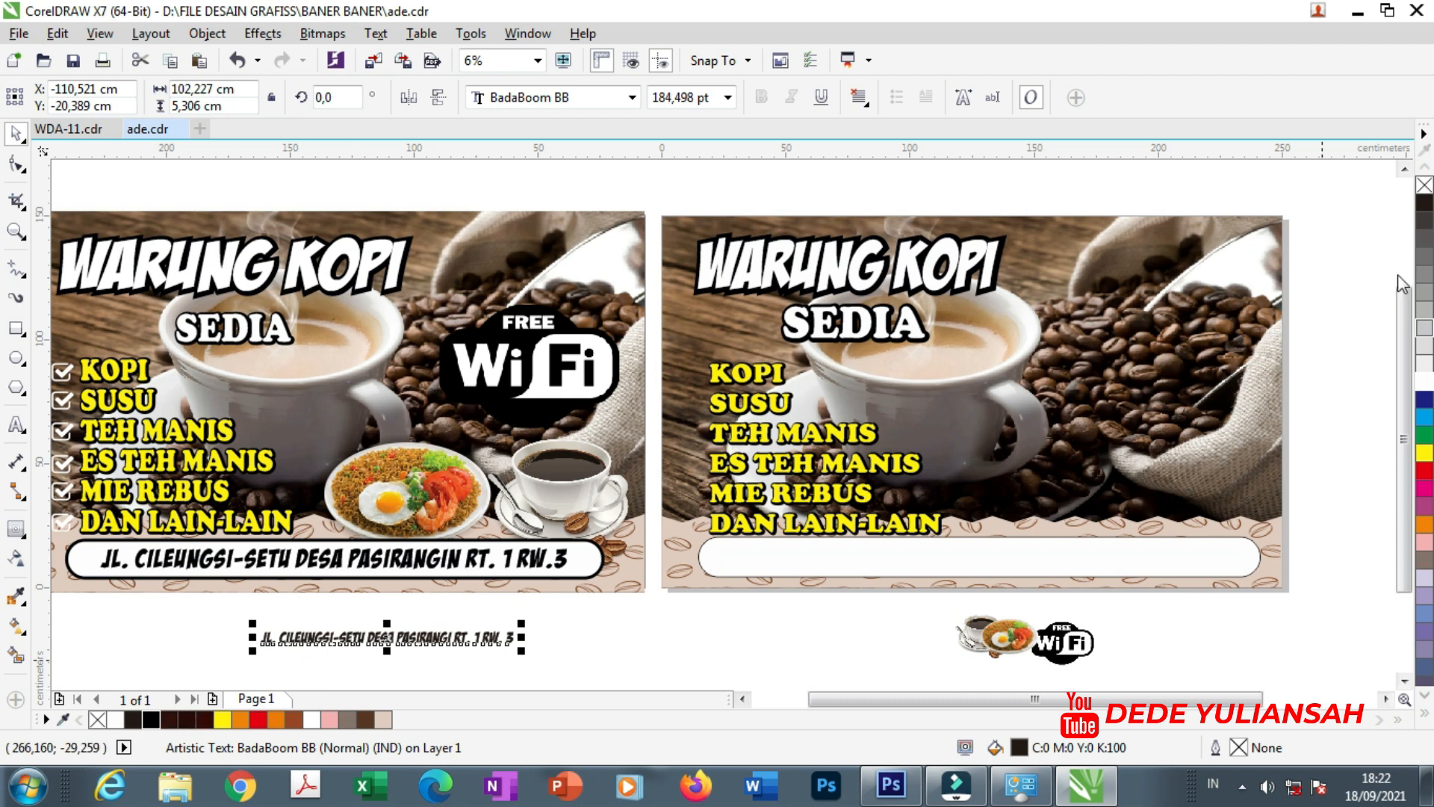
left_click(150, 720)
Place the address line inside the new banner's white bar, enlarged to about 320 pt and centred on the bar.
left_click_drag(385, 641, 837, 561)
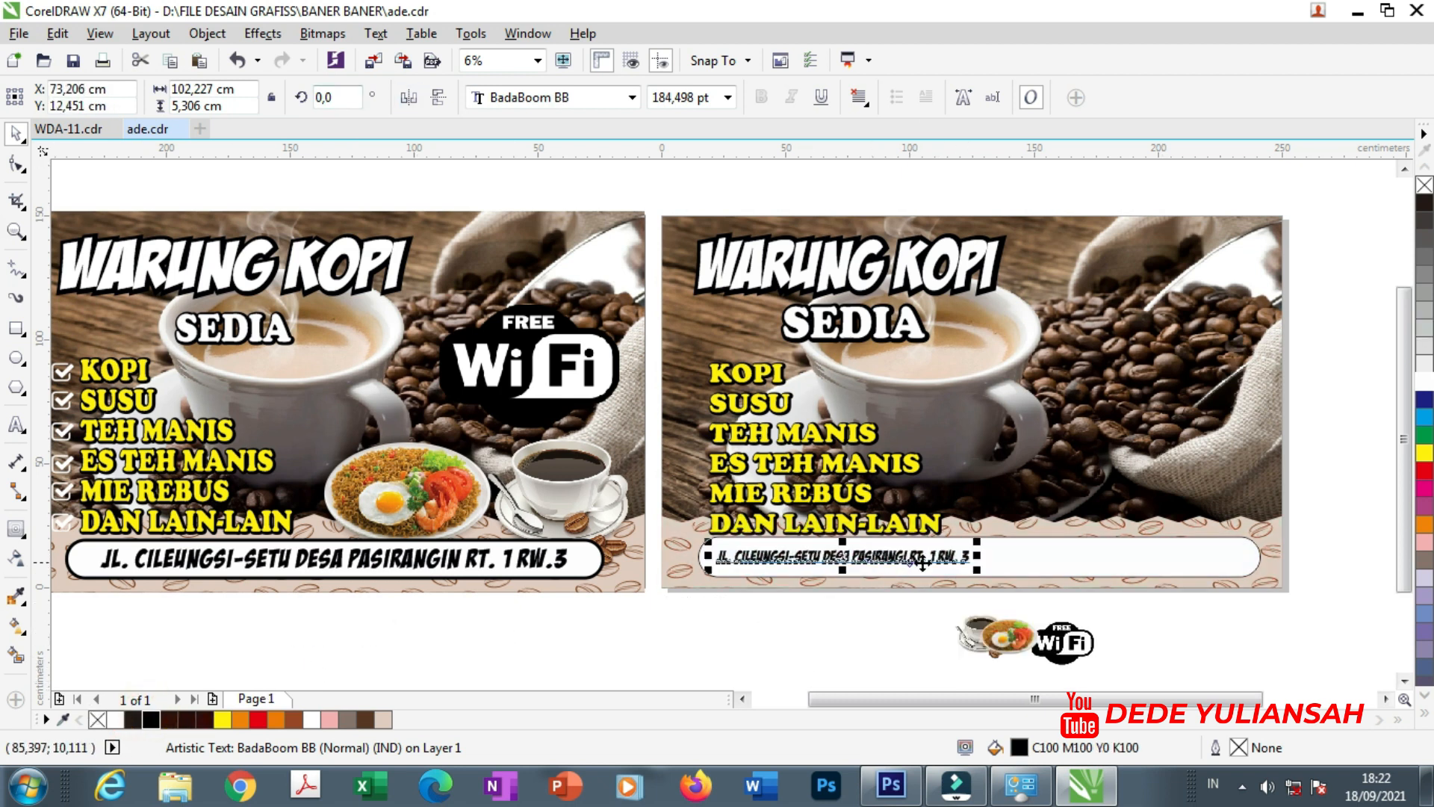
left_click_drag(975, 546, 1202, 569)
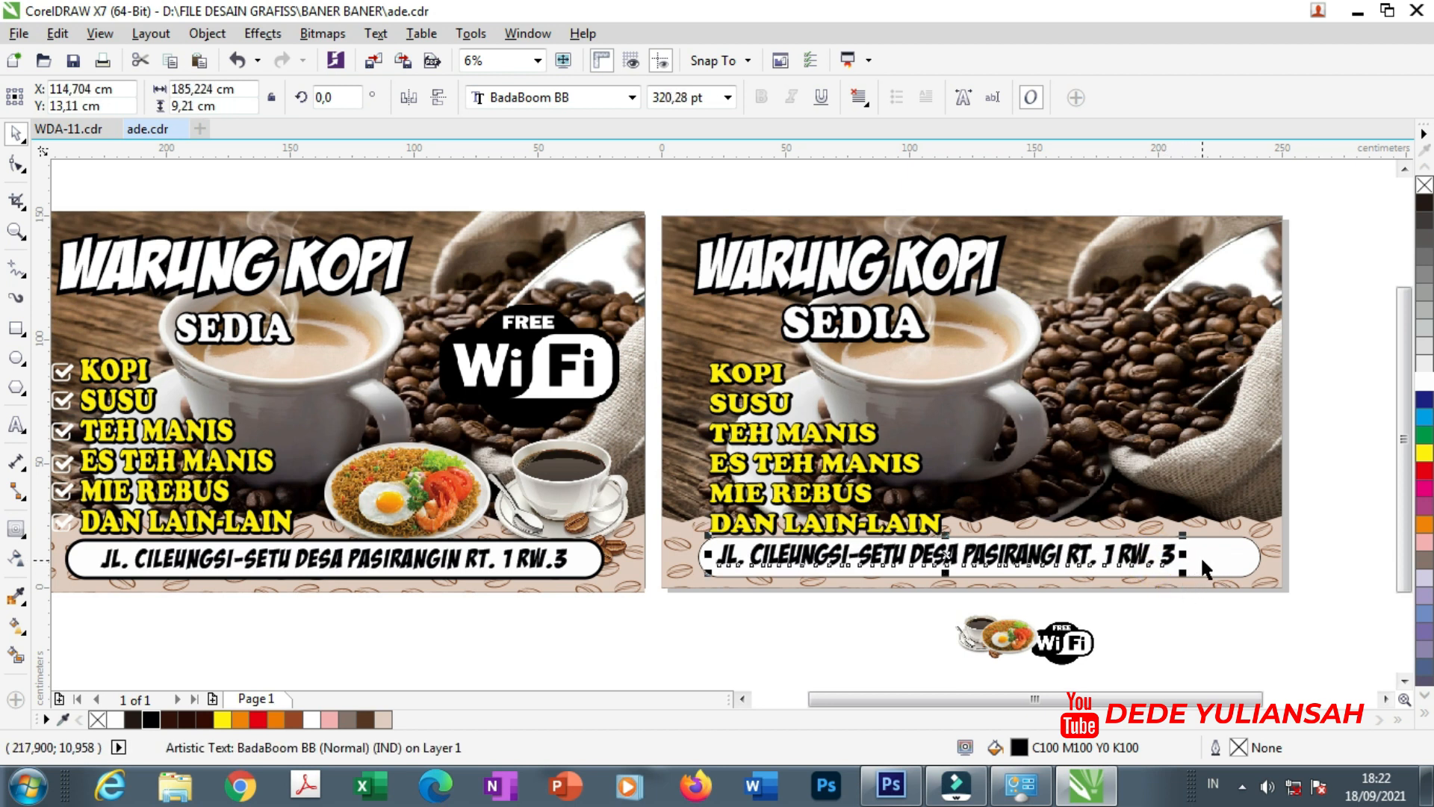
left_click(1203, 560, "shift")
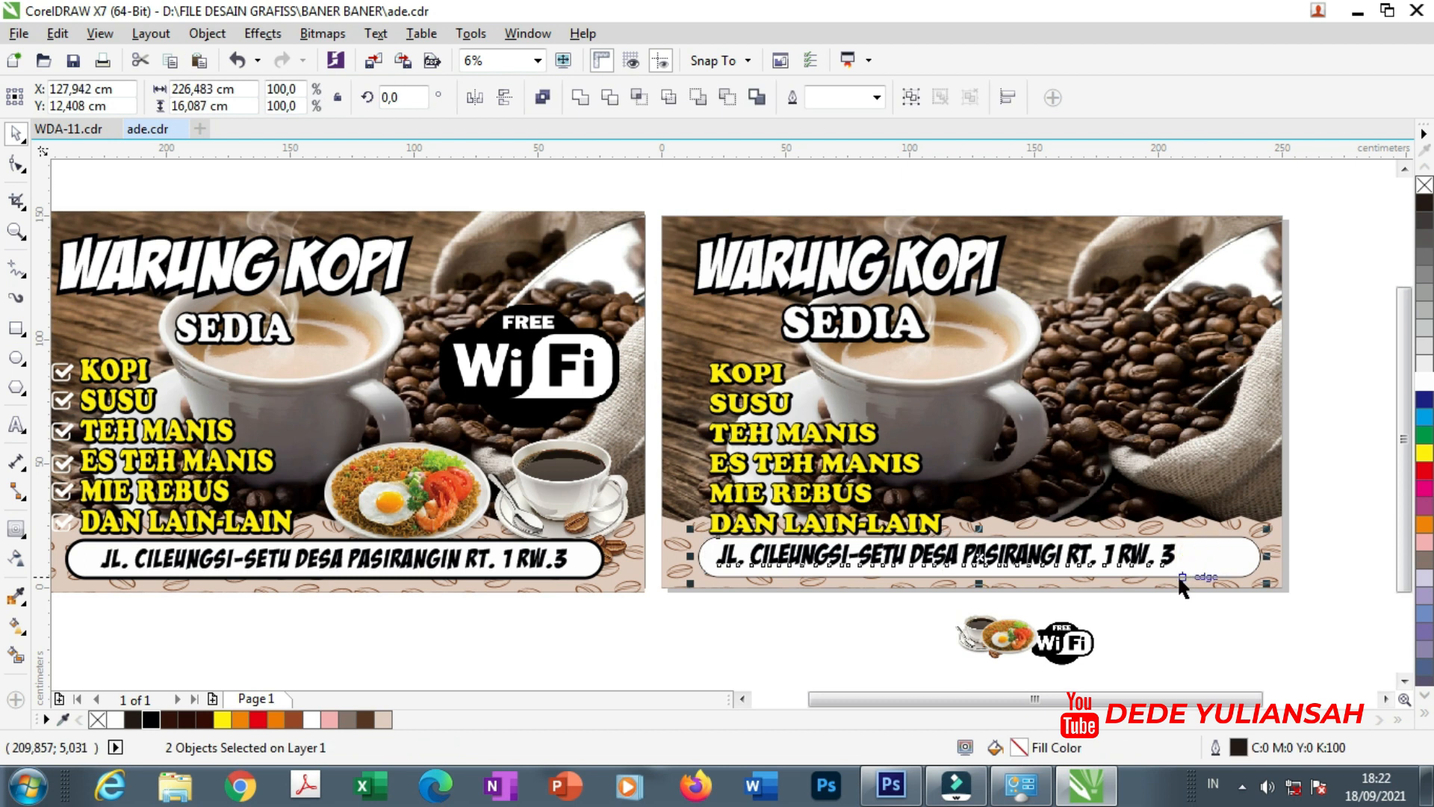
key("c")
key("e")
left_click(825, 652)
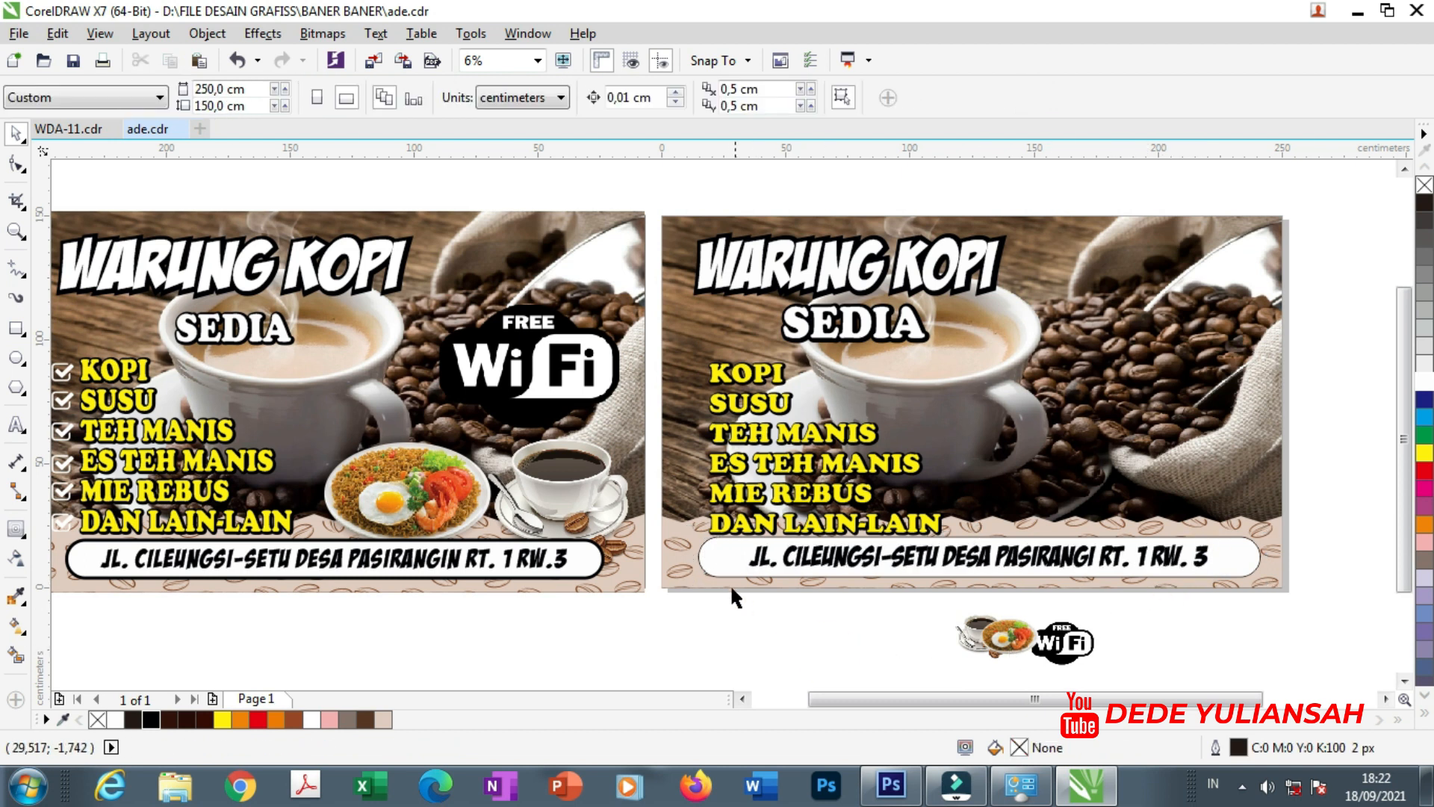
Try outline widths of 10 px and 25 px on the white address bar.
left_click(715, 561)
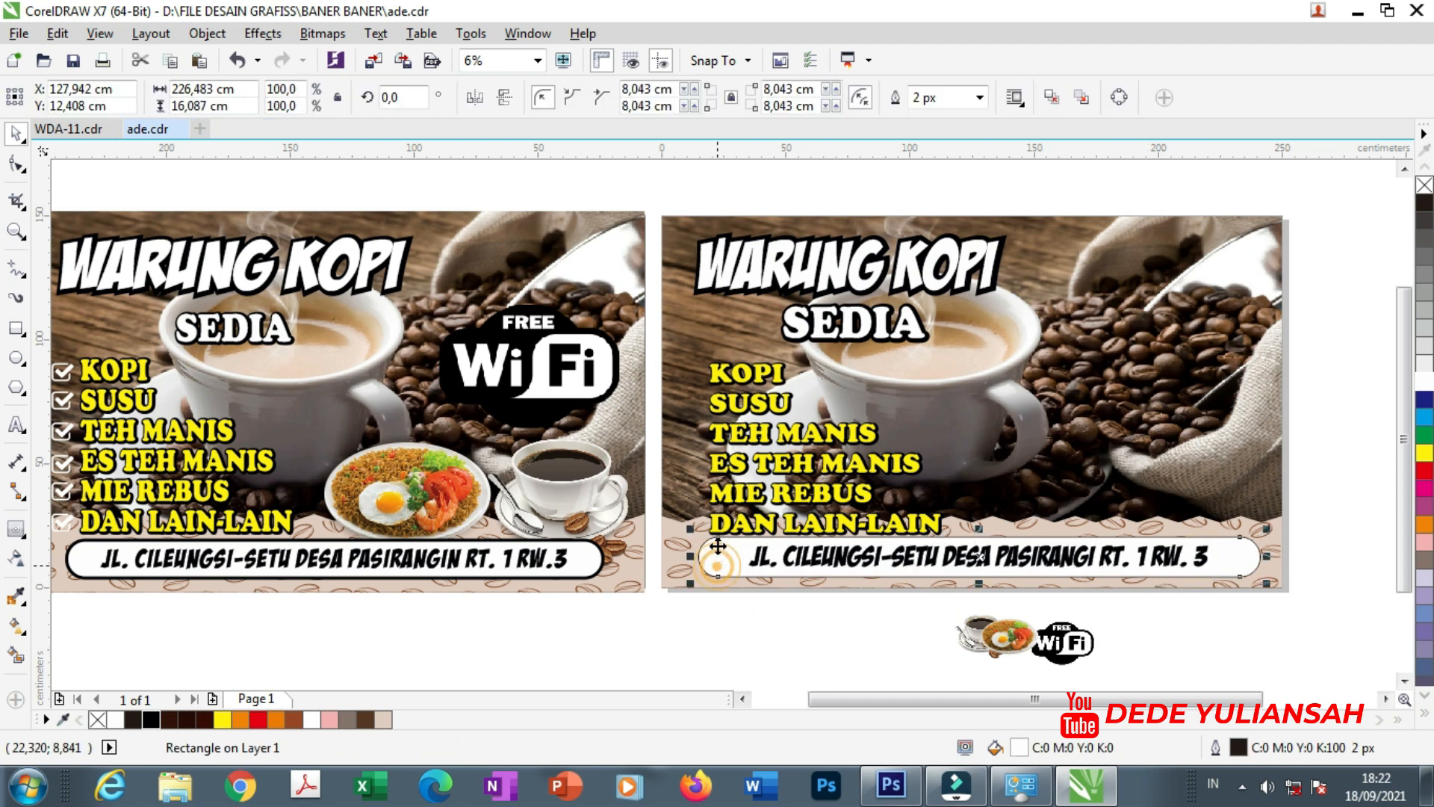
left_click(979, 98)
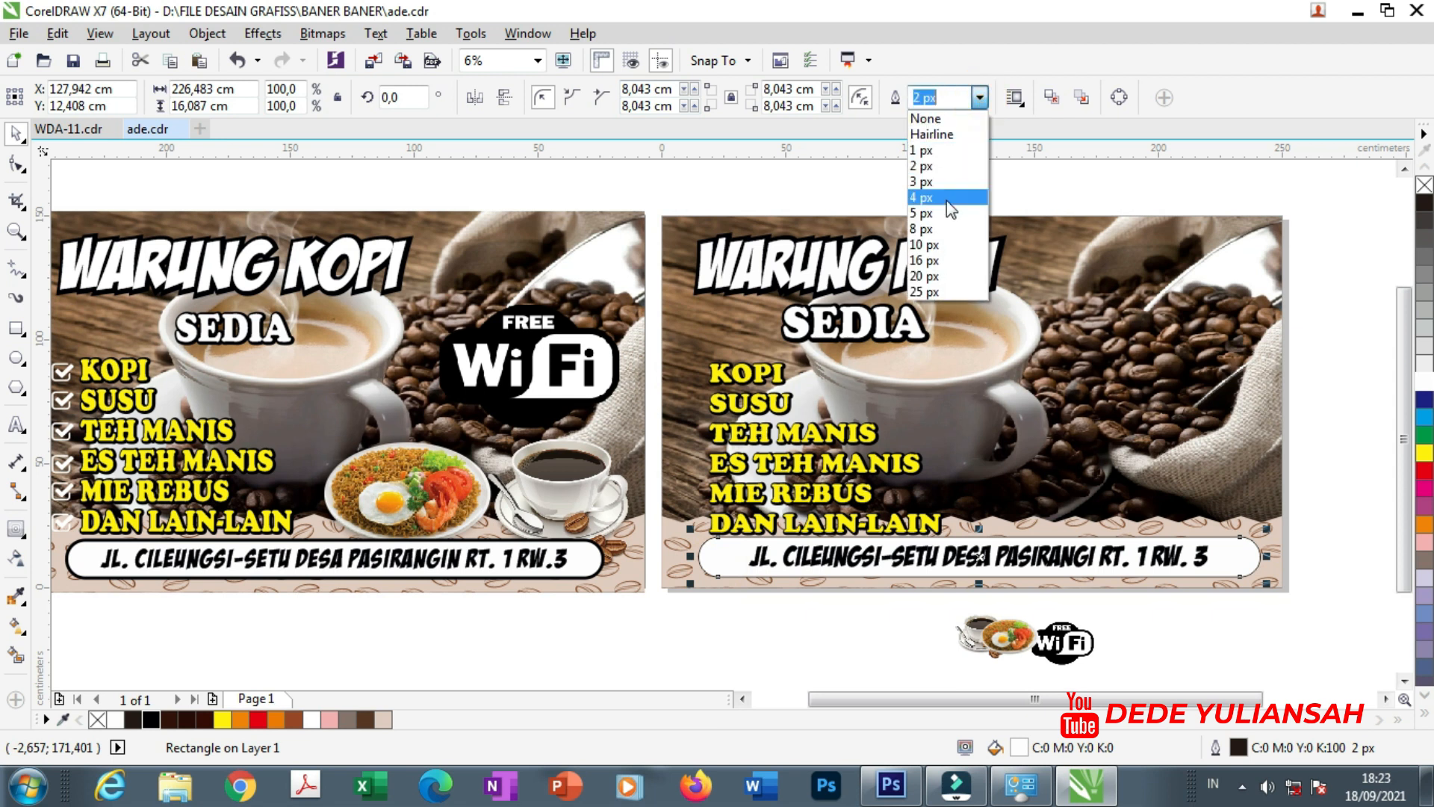
left_click(934, 245)
left_click(688, 652)
left_click(720, 573)
left_click(979, 97)
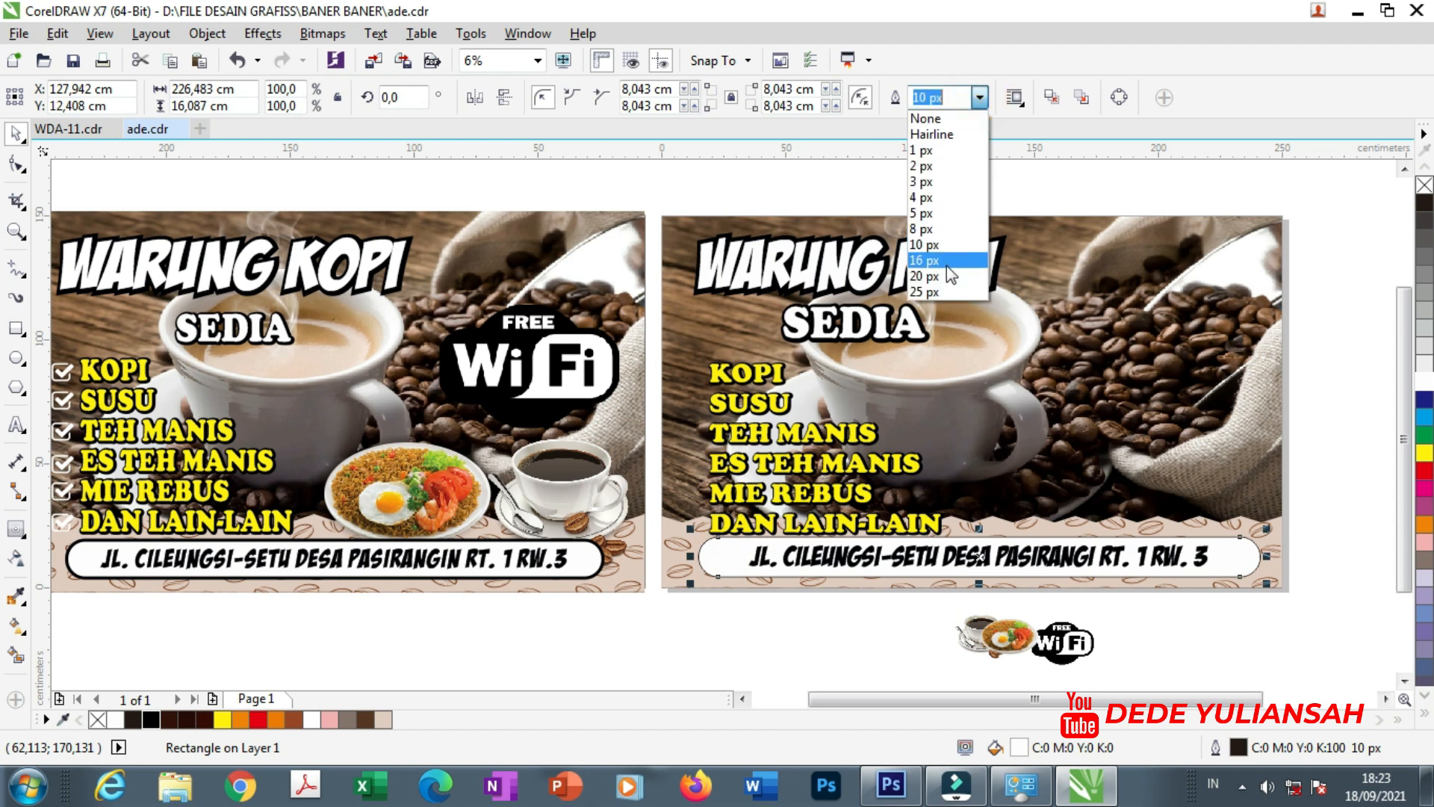
left_click(943, 293)
left_click(782, 644)
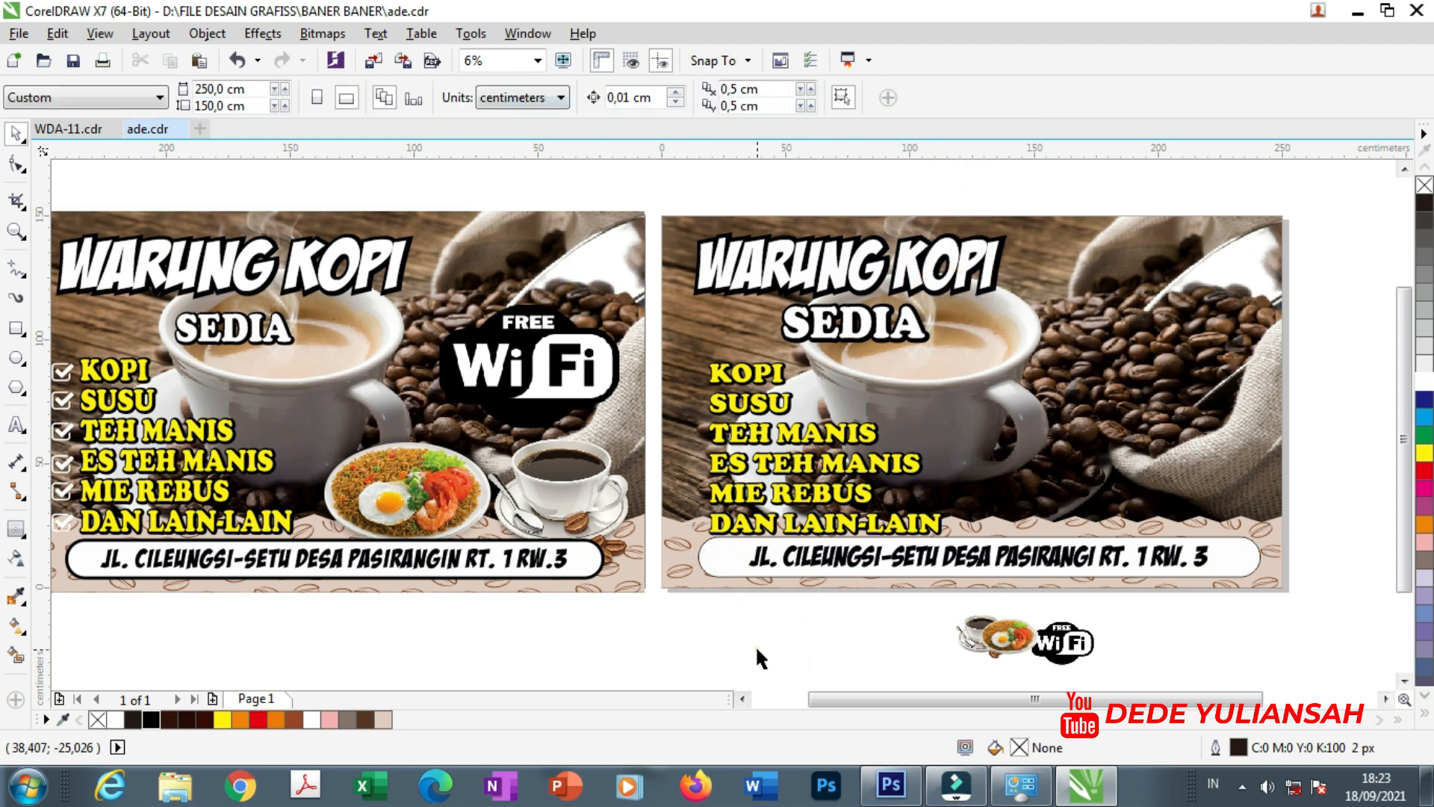
Set the white address bar's outline width to 40 px.
left_click(719, 551)
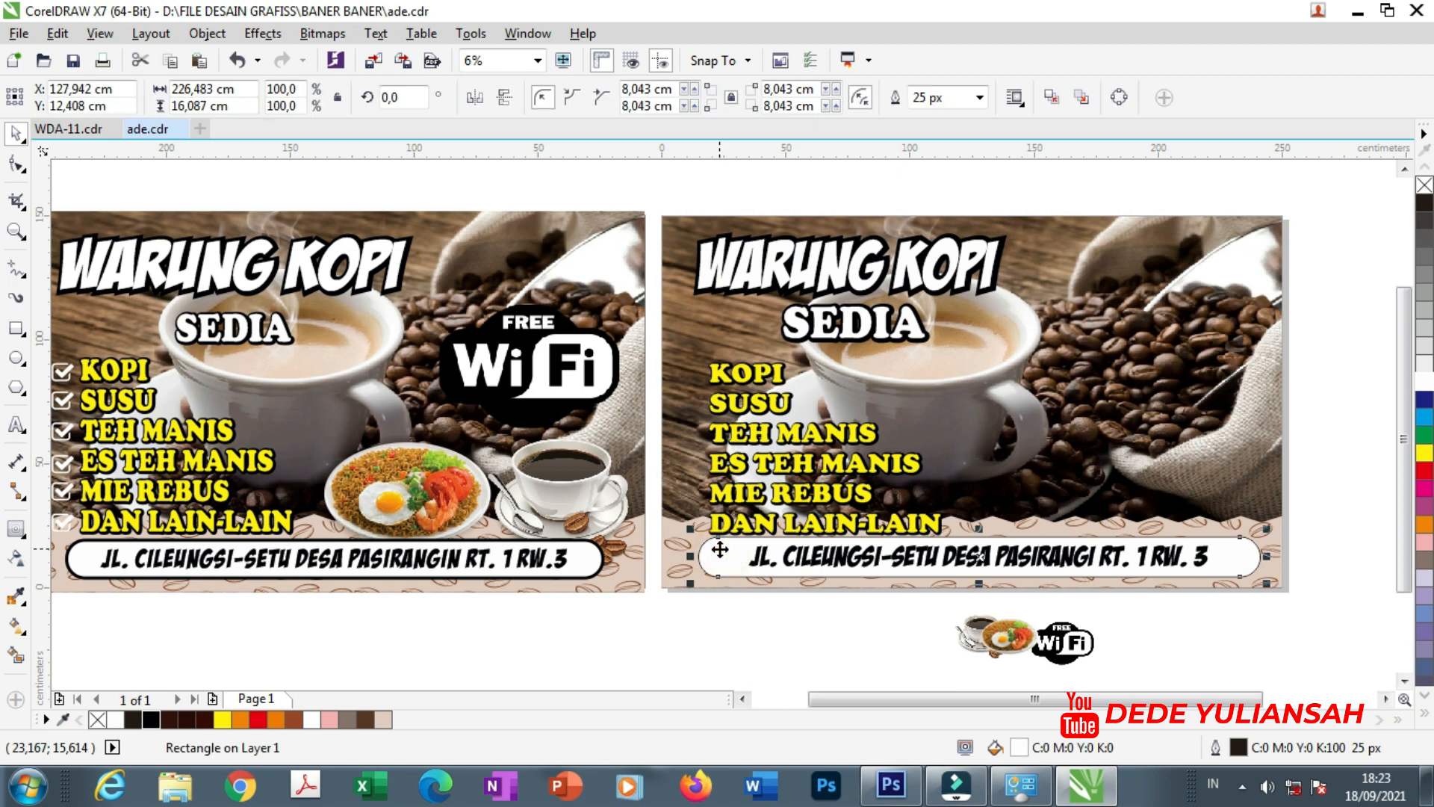
left_click(980, 98)
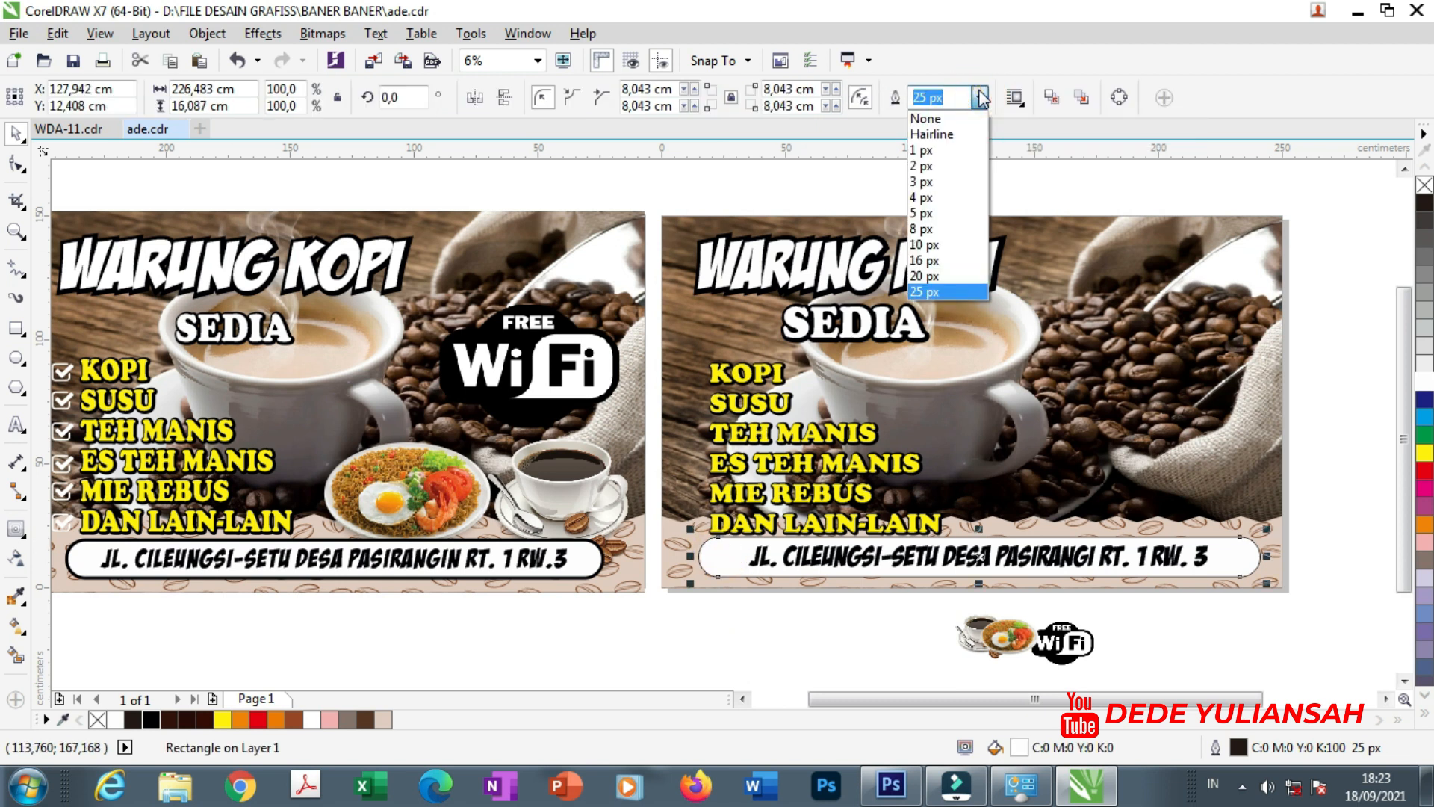
left_click(939, 293)
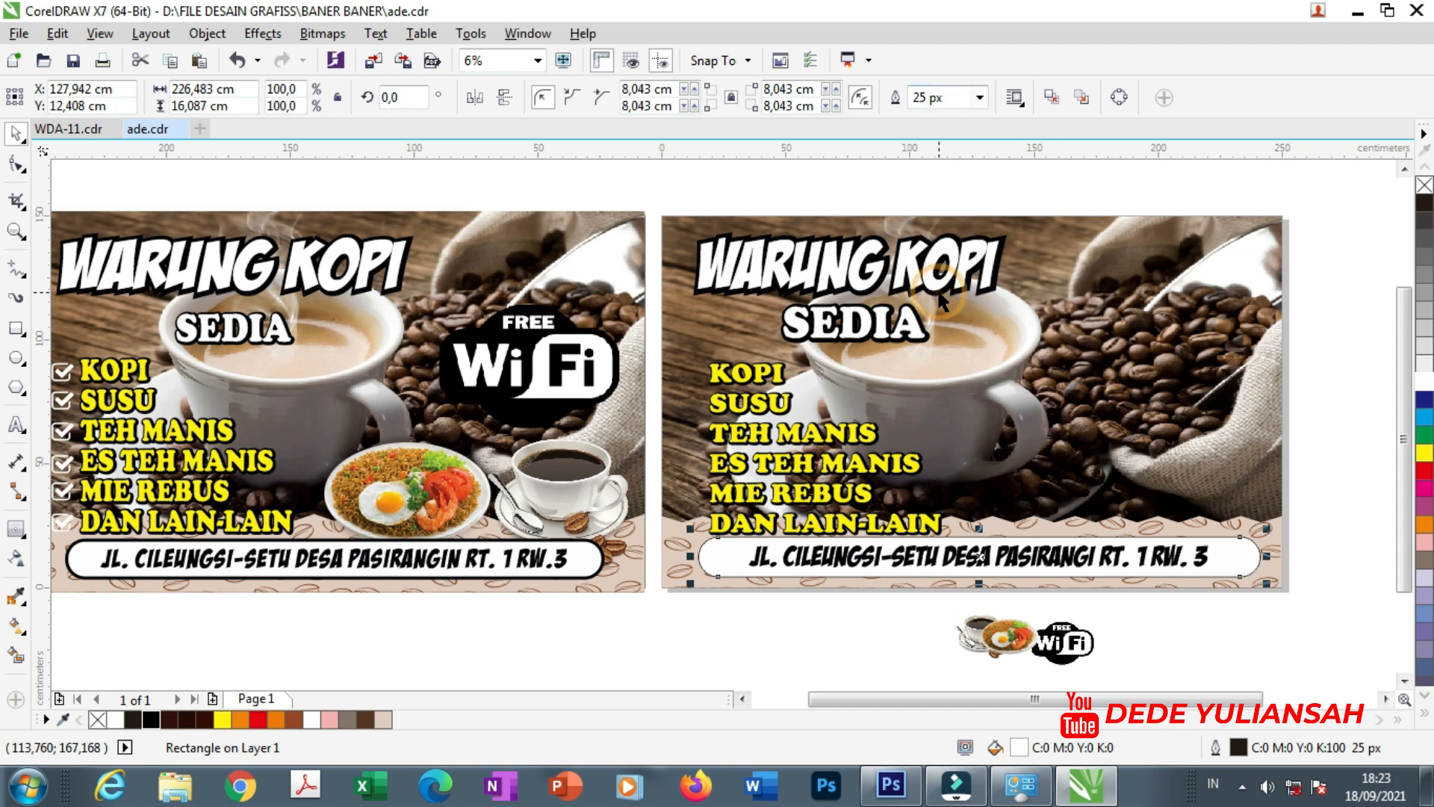
left_click(979, 98)
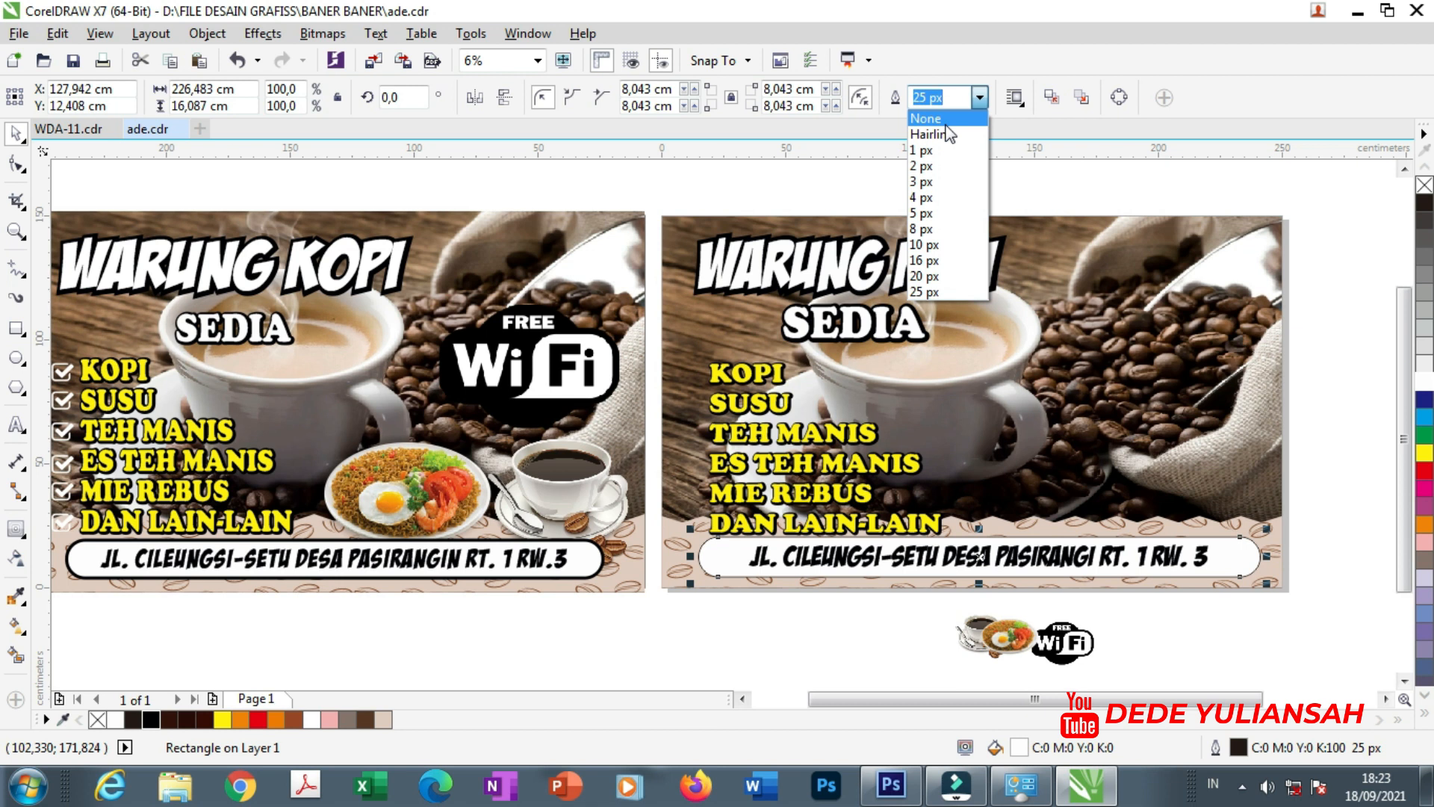
type("40")
key("Return")
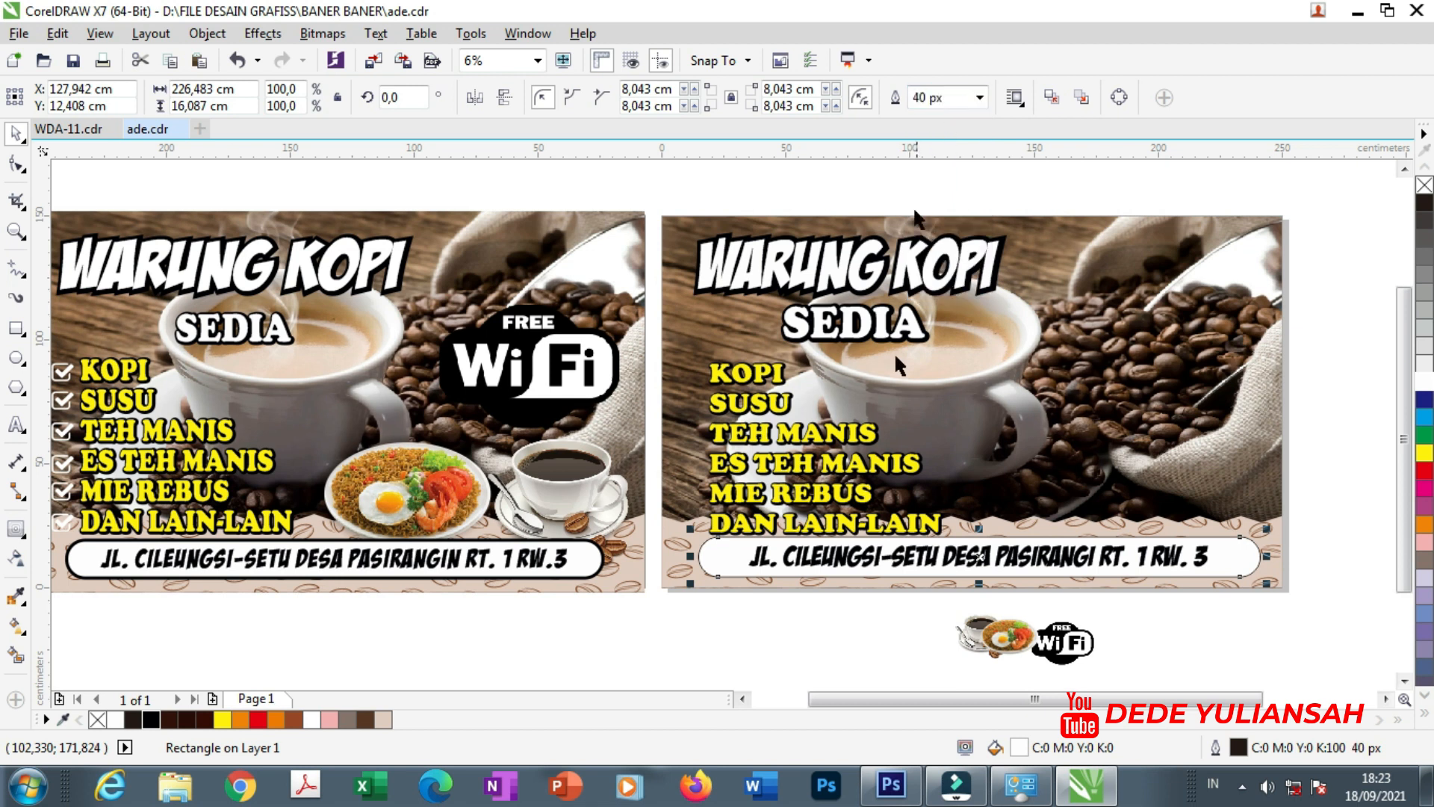
left_click(805, 629)
left_click_drag(724, 557, 712, 614)
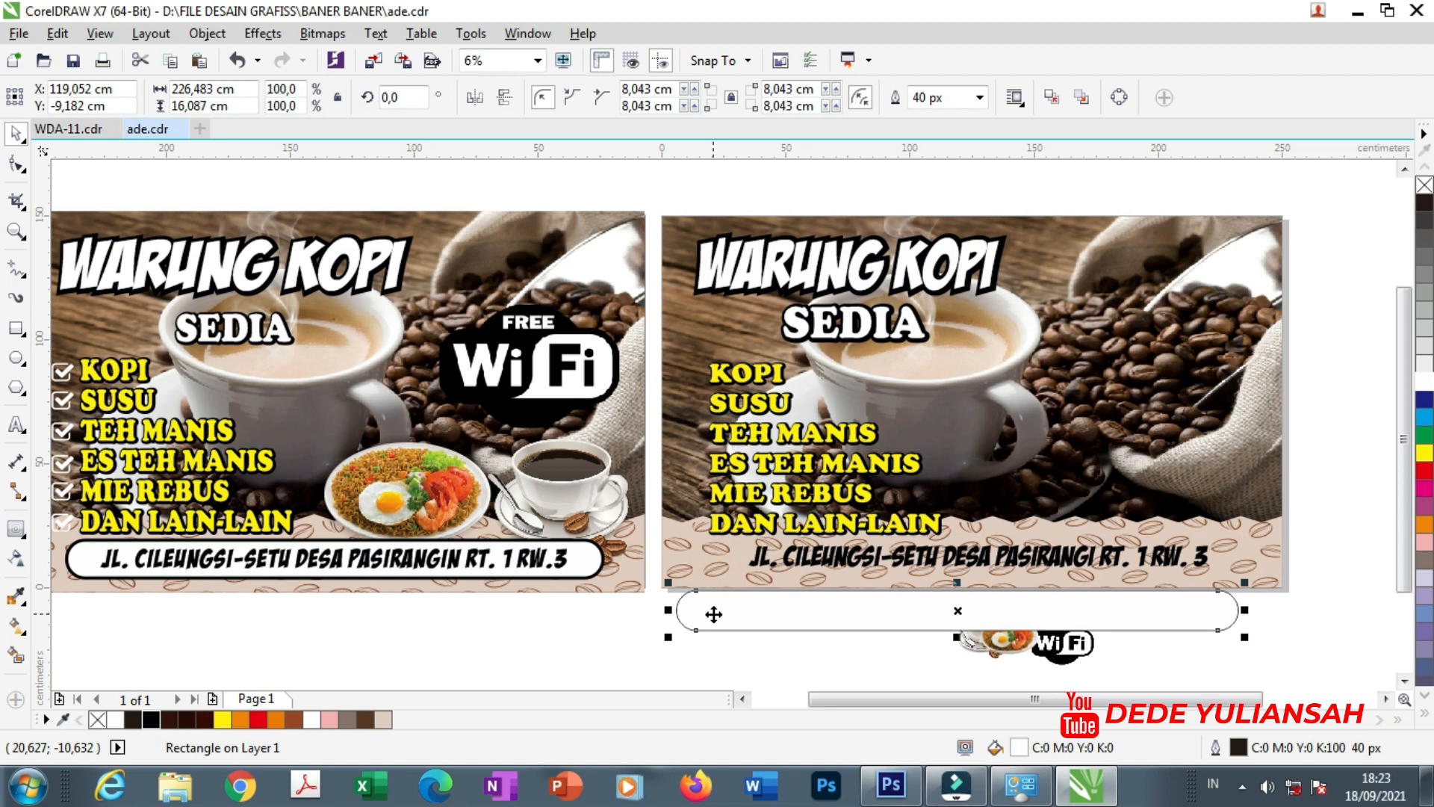
key("ctrl+z")
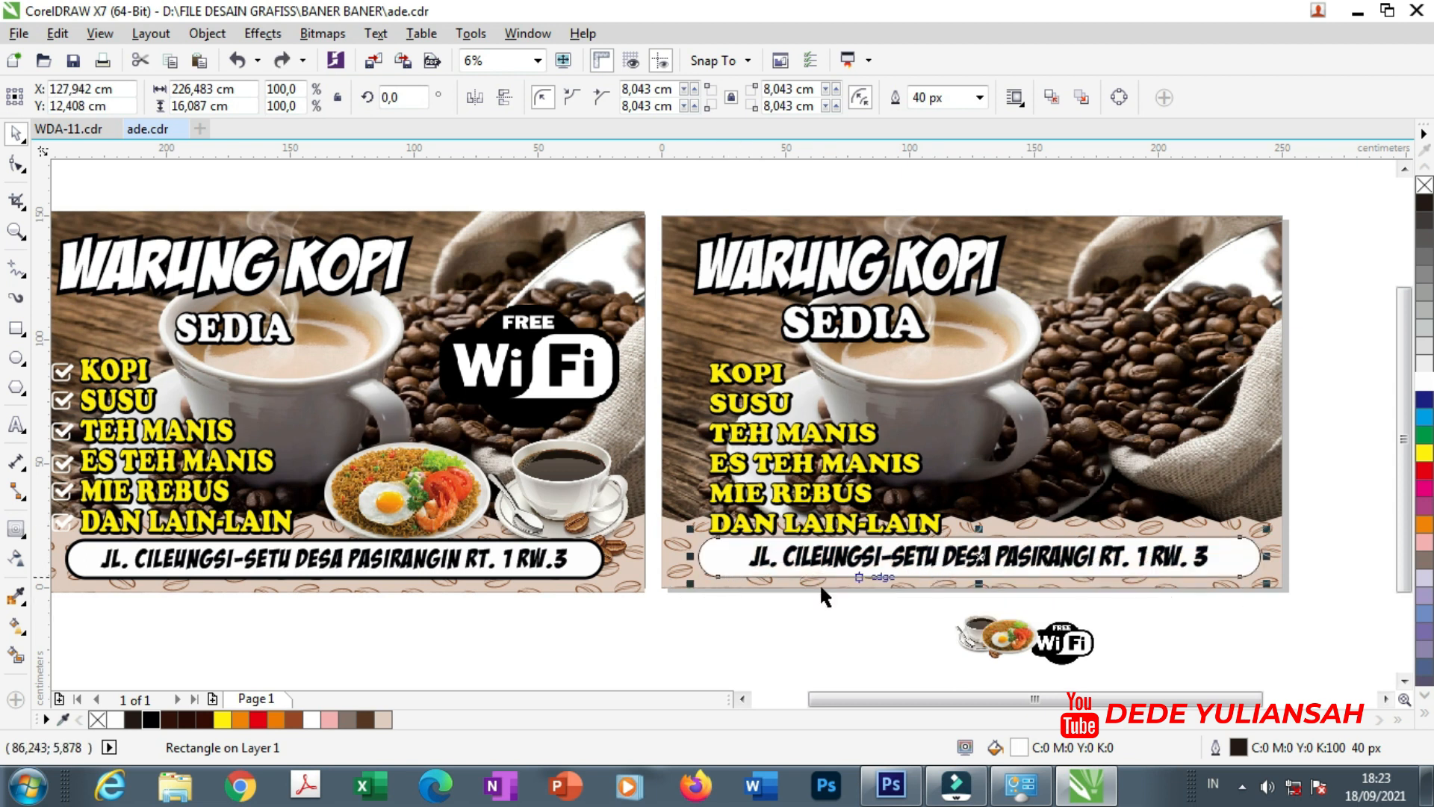
left_click(738, 631)
Move the white bar out below the banners and set its outline width to 100 px.
left_click_drag(720, 549, 613, 629)
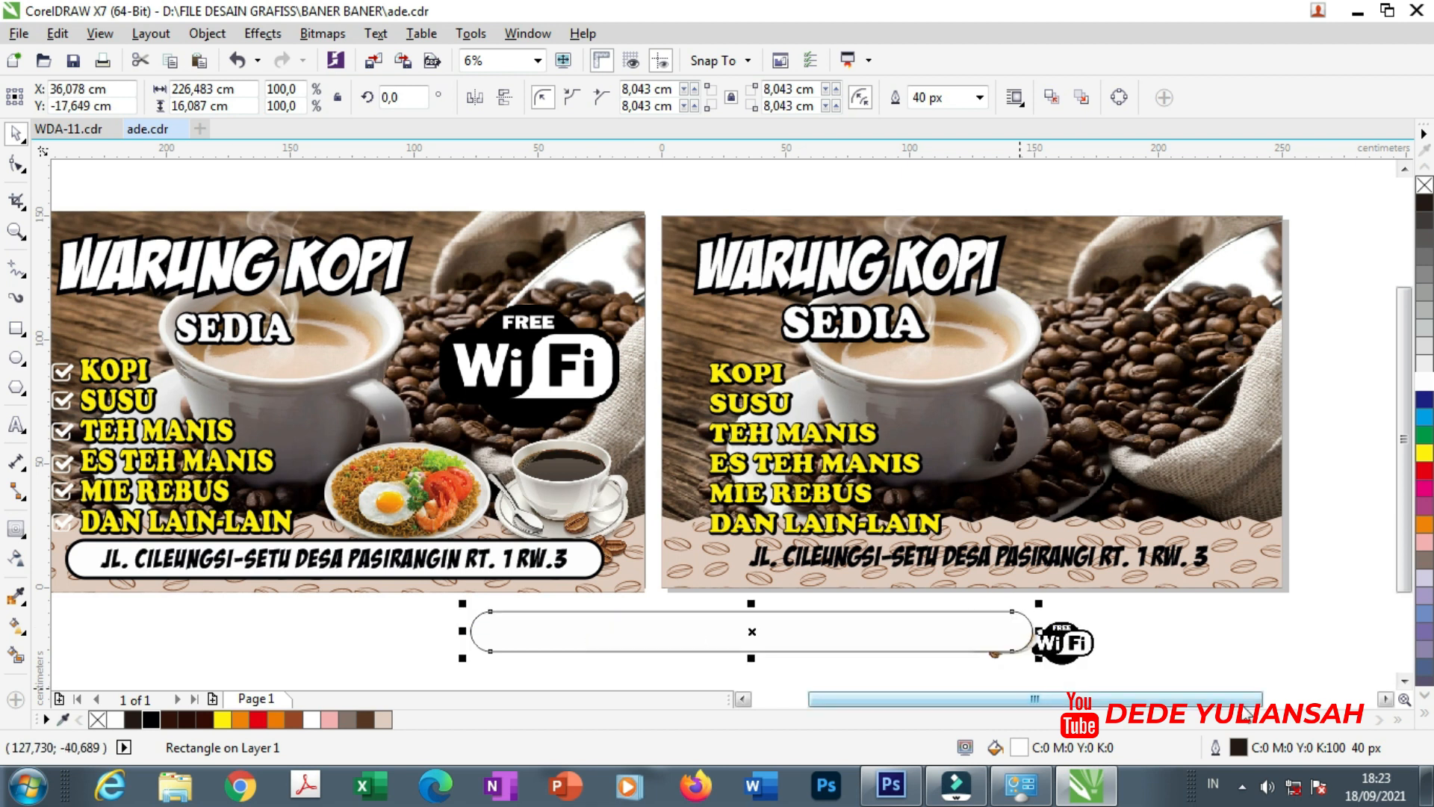
double_click(1235, 750)
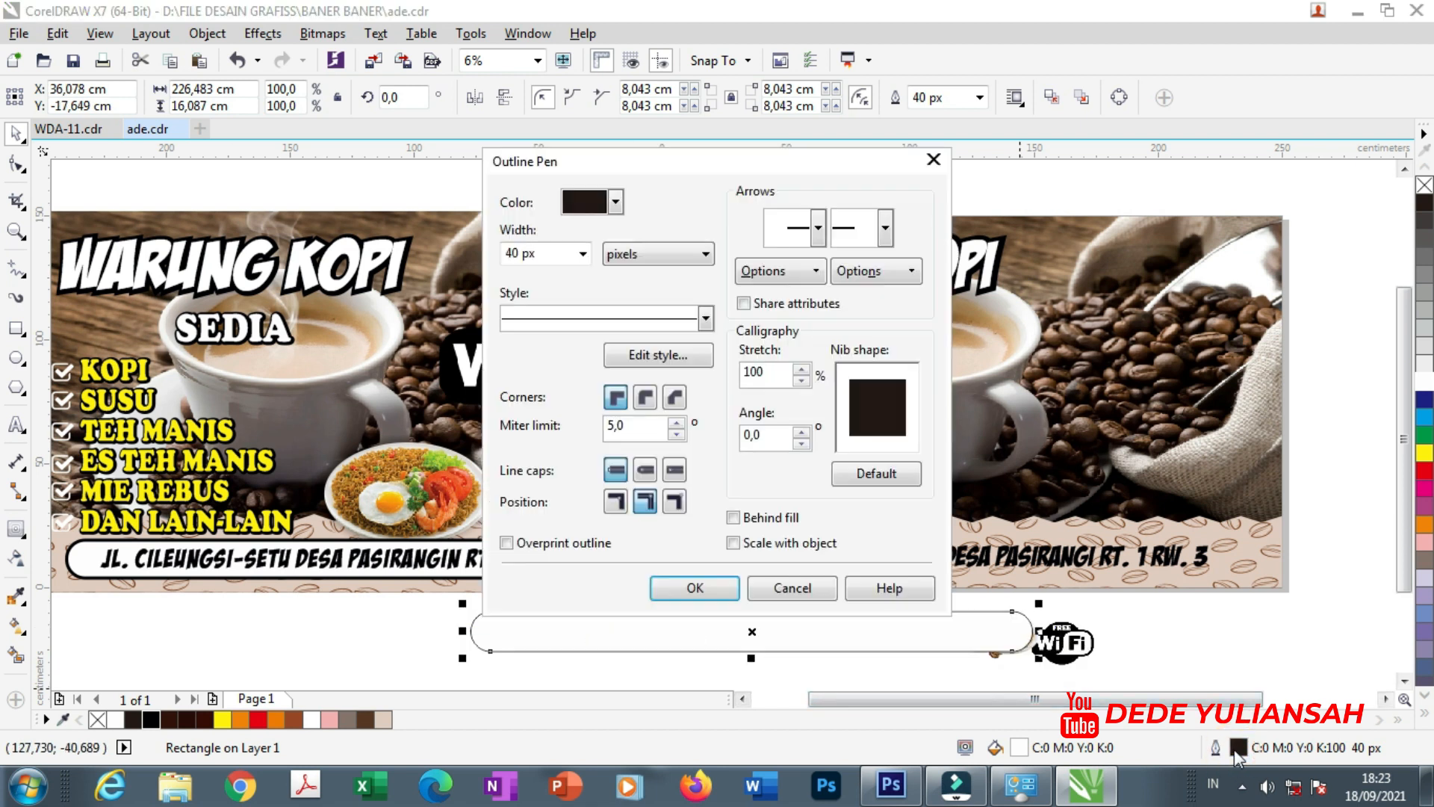
left_click(583, 253)
left_click(545, 254)
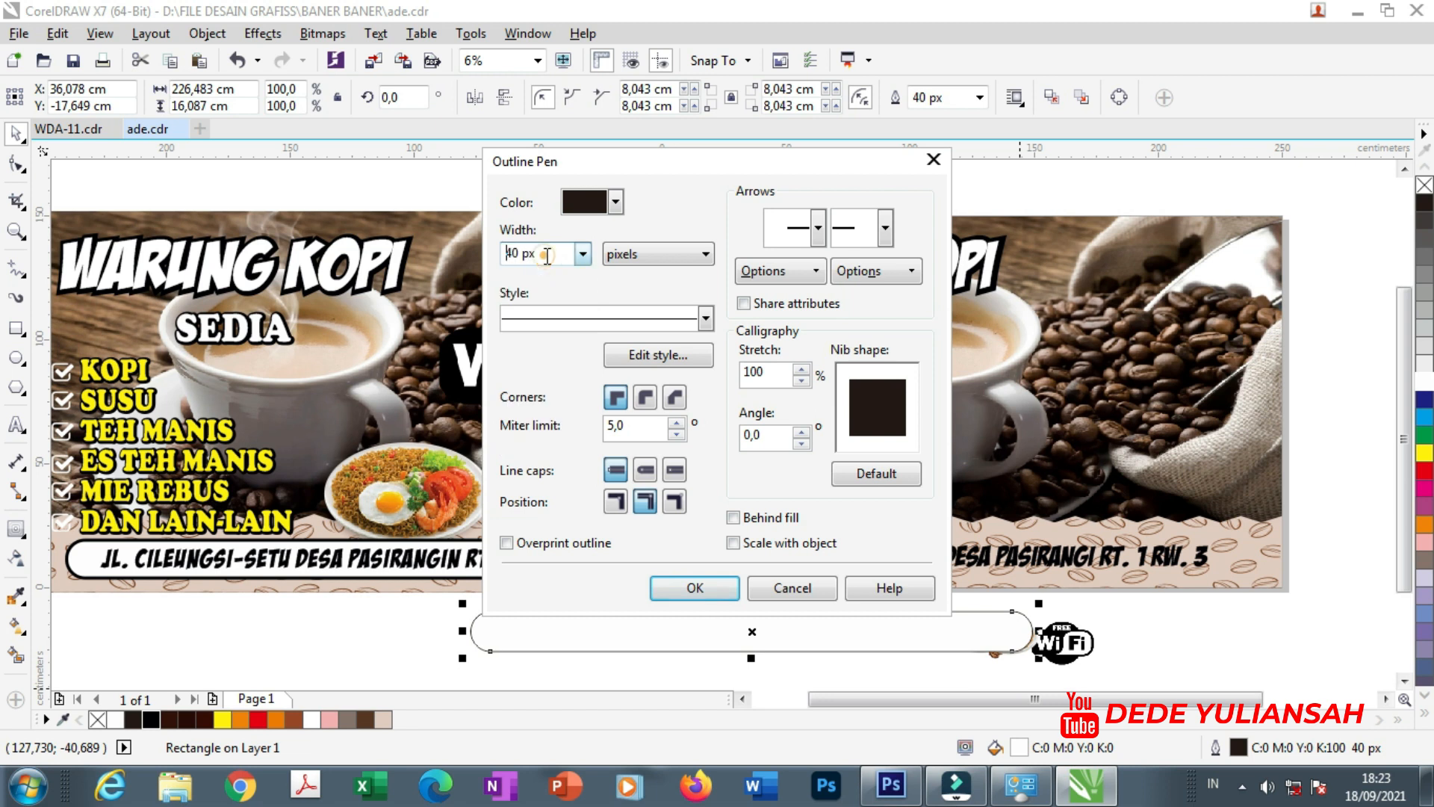
key("BackSpace")
type("10")
key("Return")
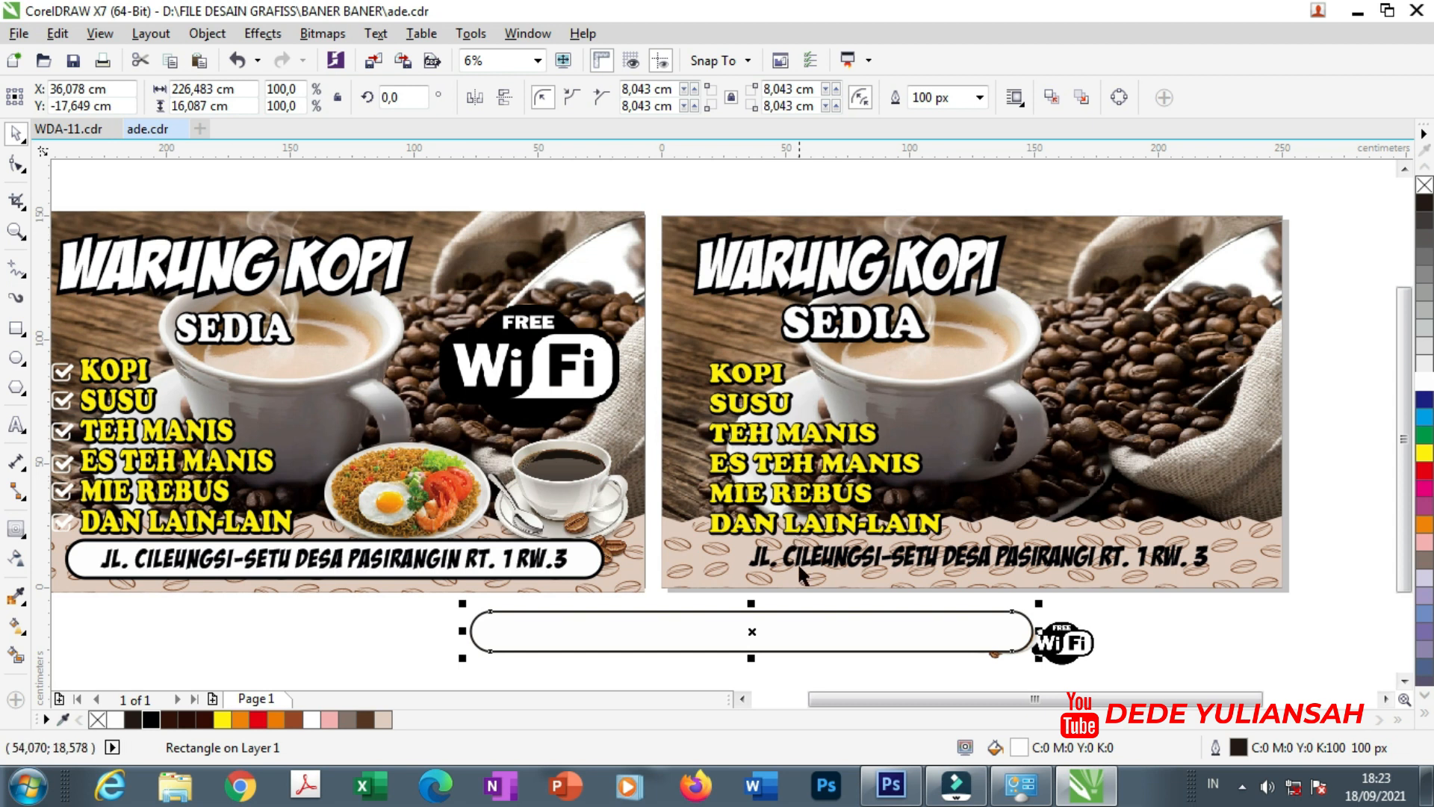
Centre the outlined white bar horizontally and vertically on the address text in the new banner.
left_click(825, 556, "shift")
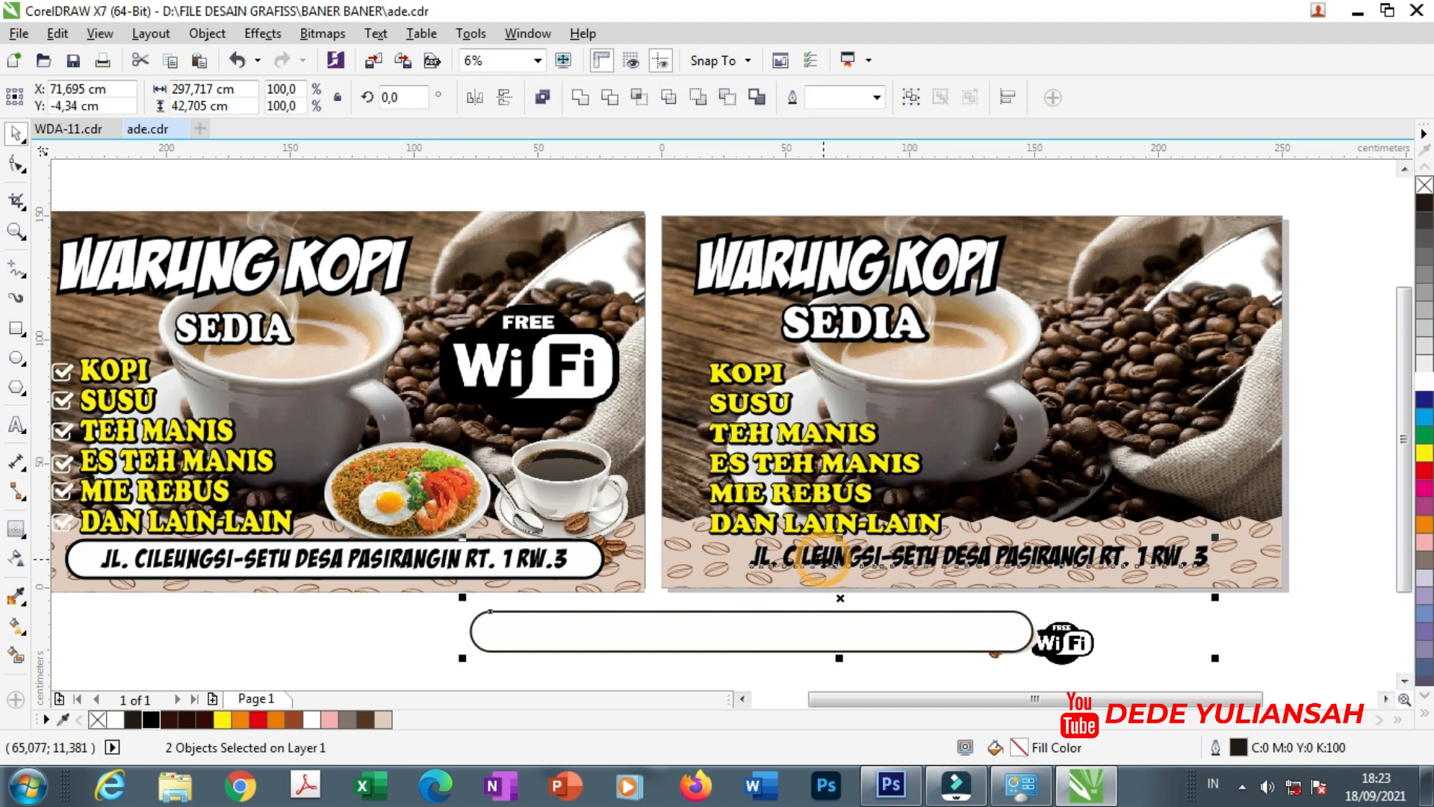
key("e")
key("c")
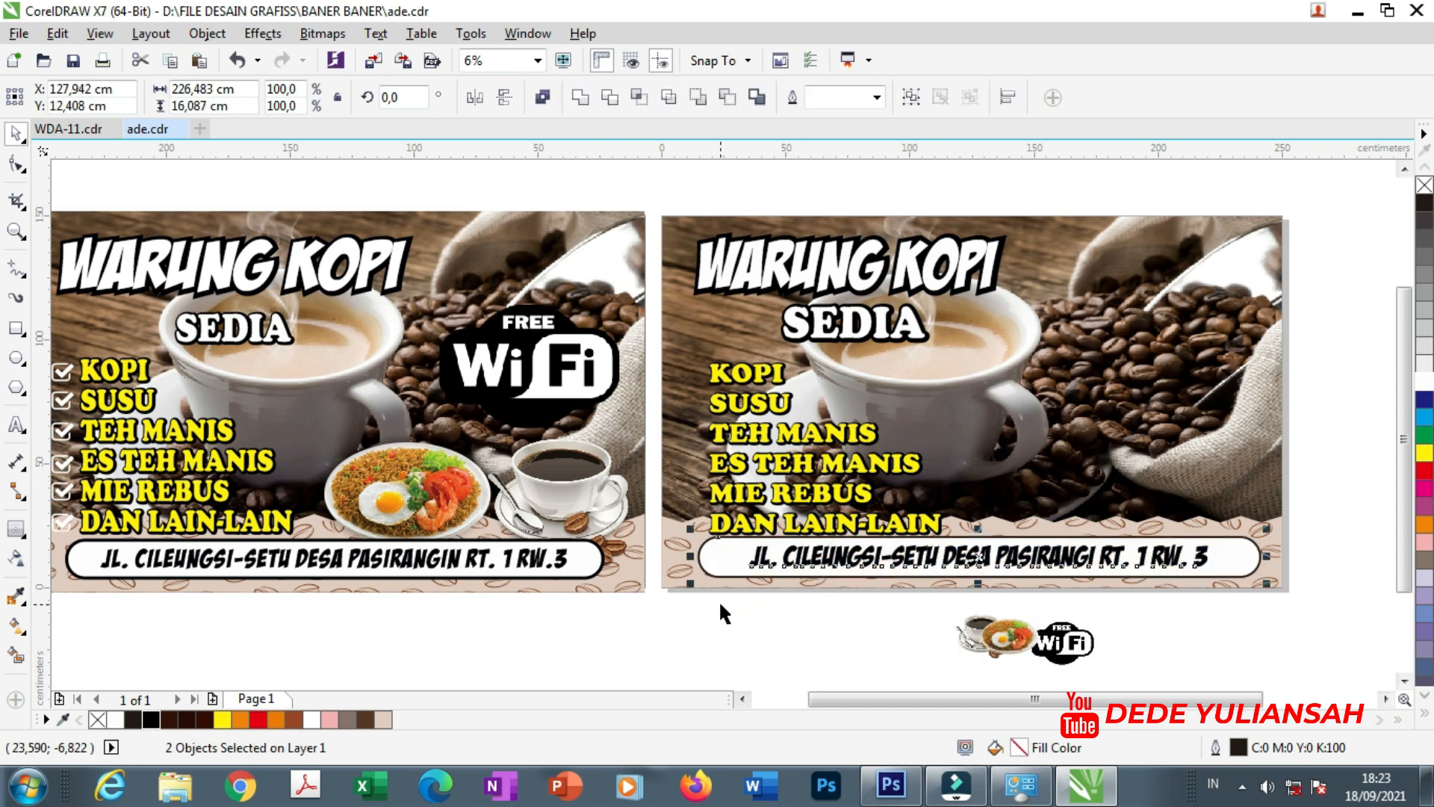
key("Escape")
left_click(806, 641)
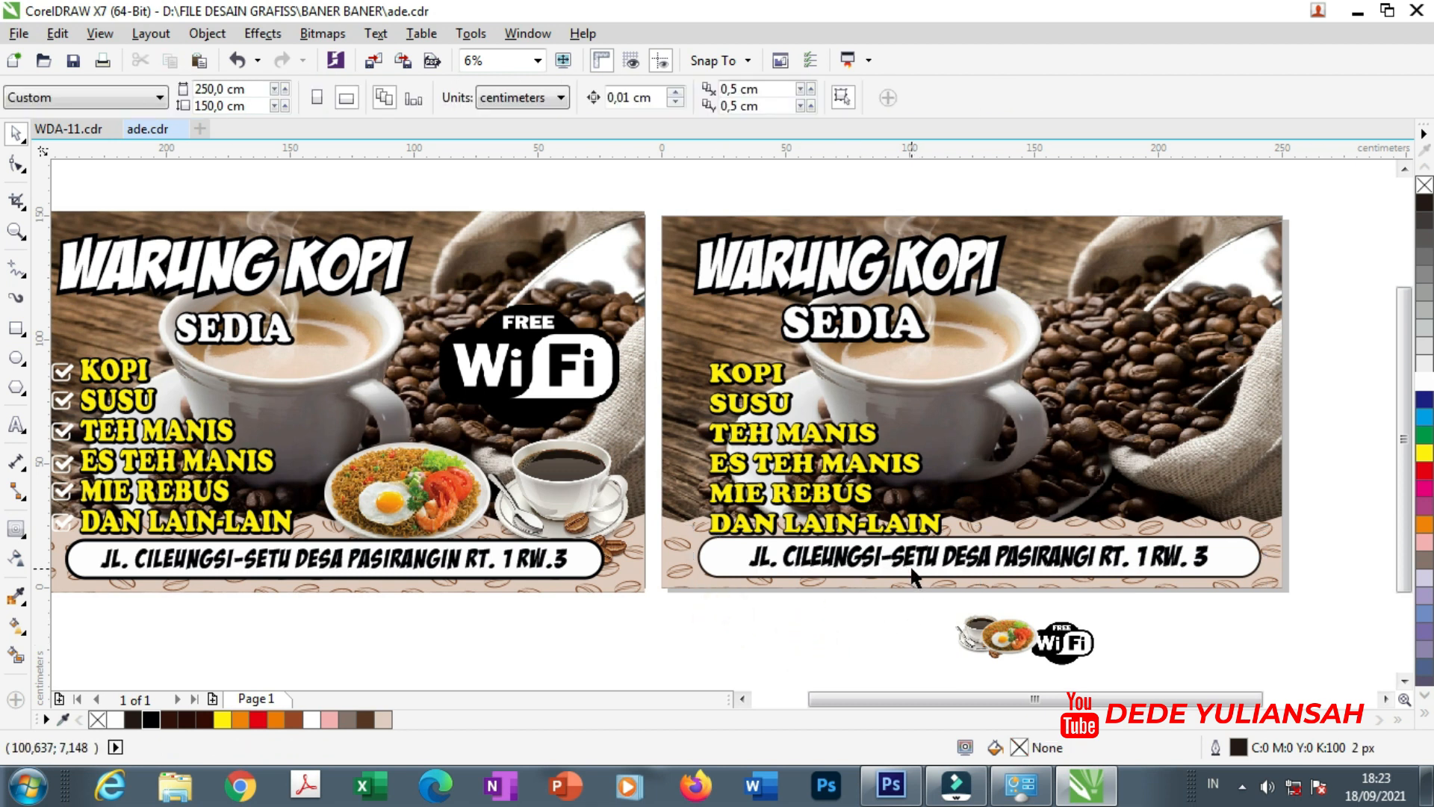
Nudge the white bar and its address text together slightly down, to about Y 12.26 cm.
left_click_drag(651, 519, 1271, 592)
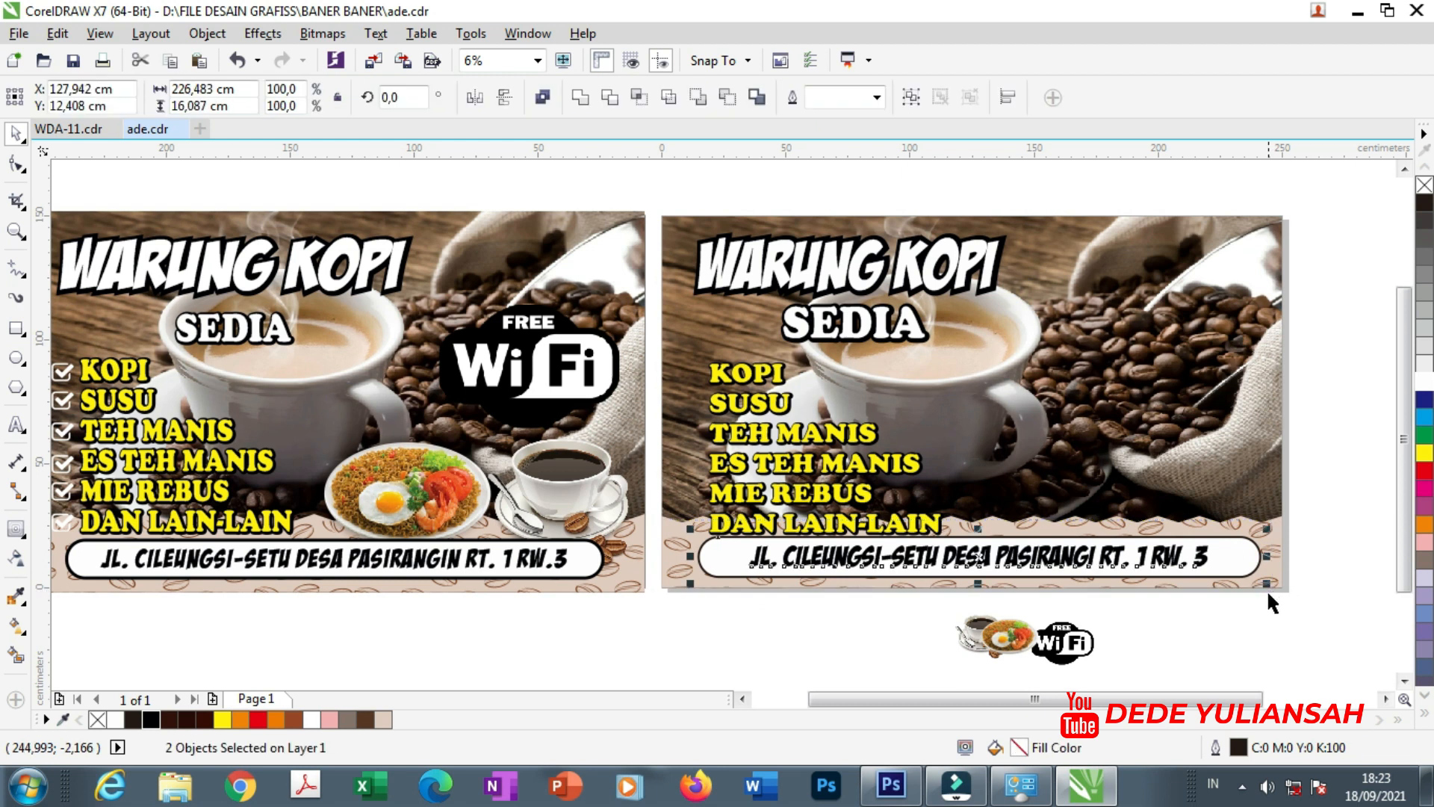
key("e")
key("Down")
key("Down")
key("Down")
key("Down")
key("Down")
key("Down")
key("Down")
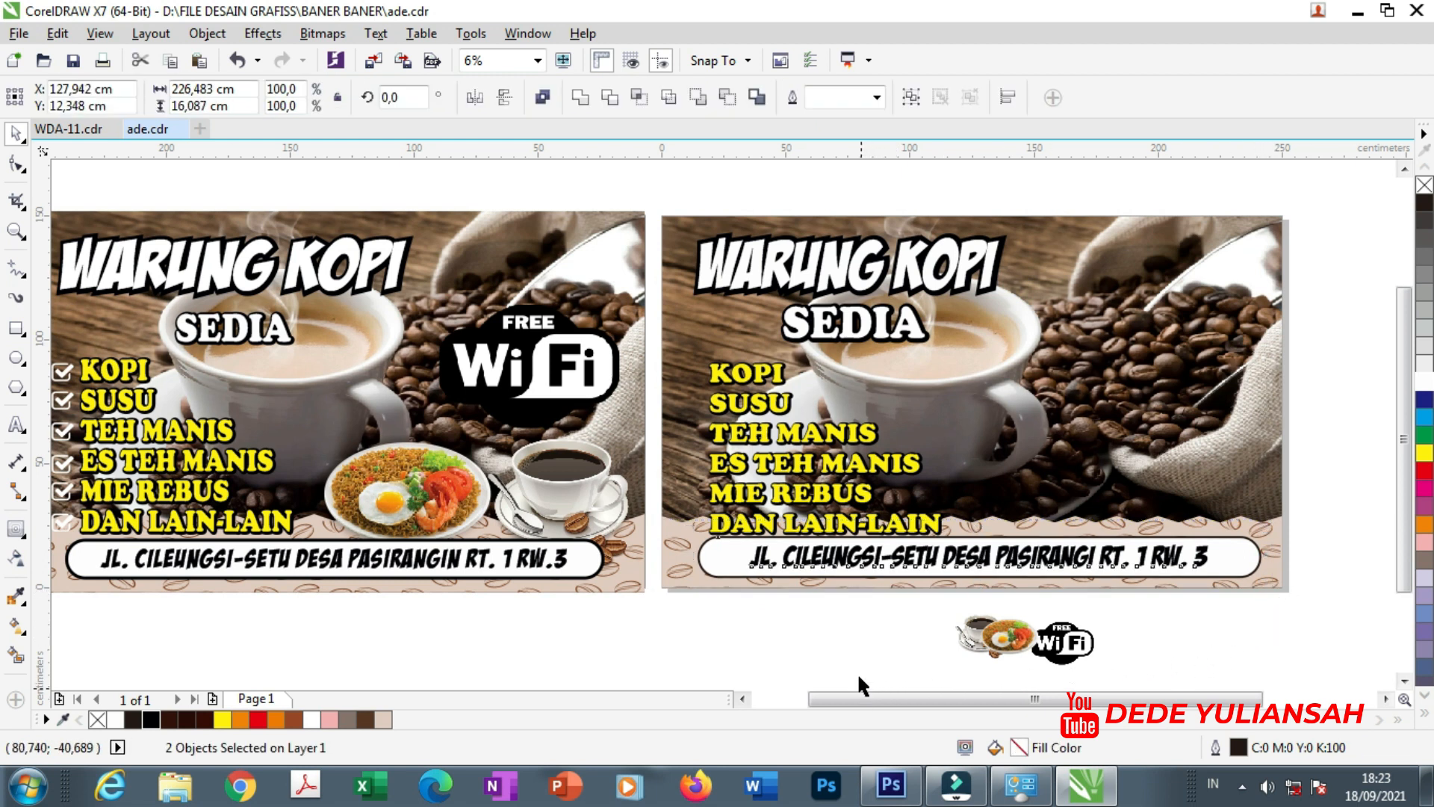
key("Down")
key("Down")
key("Down")
key("Down")
key("Down")
key("Down")
key("Down")
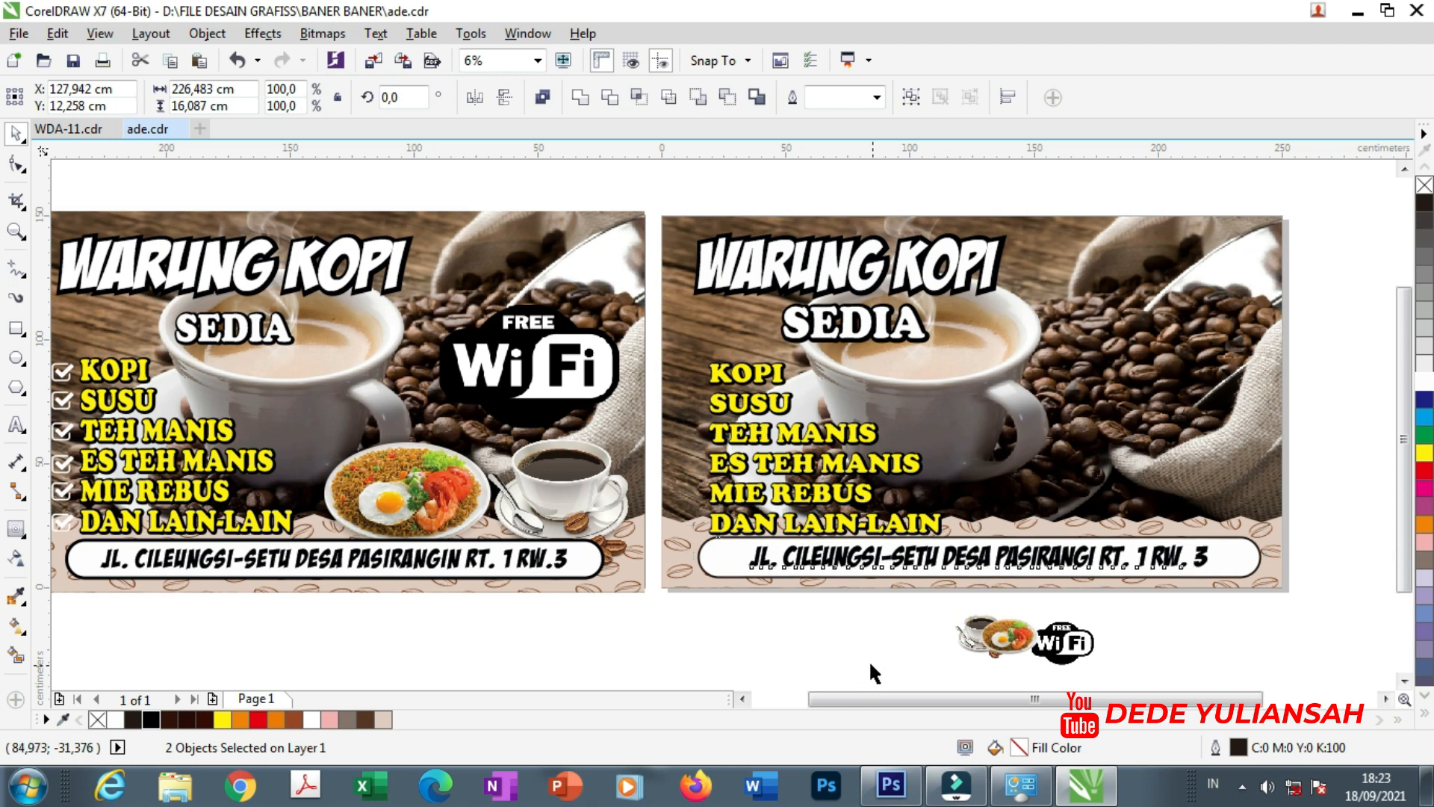
left_click(866, 661)
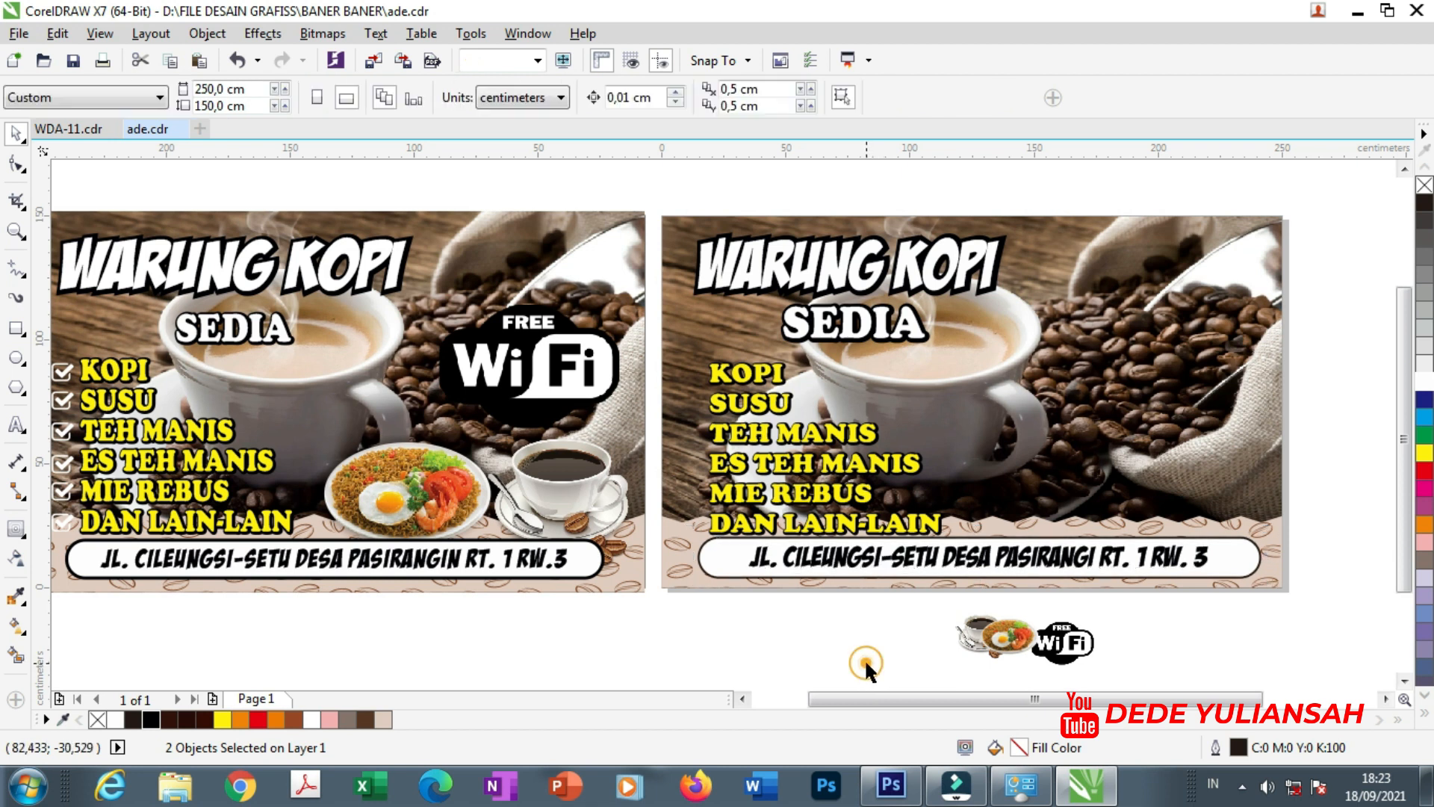
Move the yellow menu list slightly up so it clears the white address bar.
left_click(736, 380)
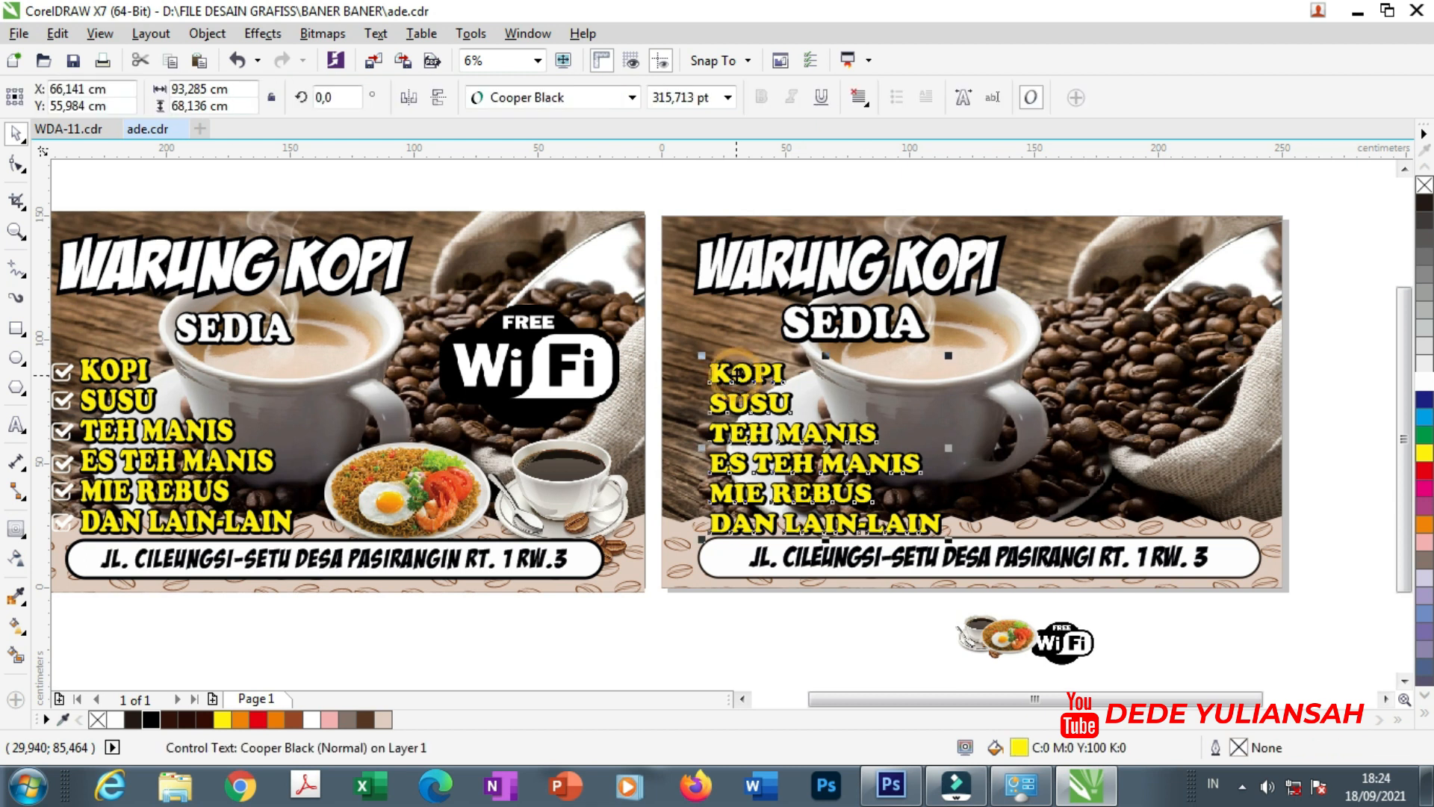
left_click_drag(775, 366, 776, 360)
left_click(661, 642)
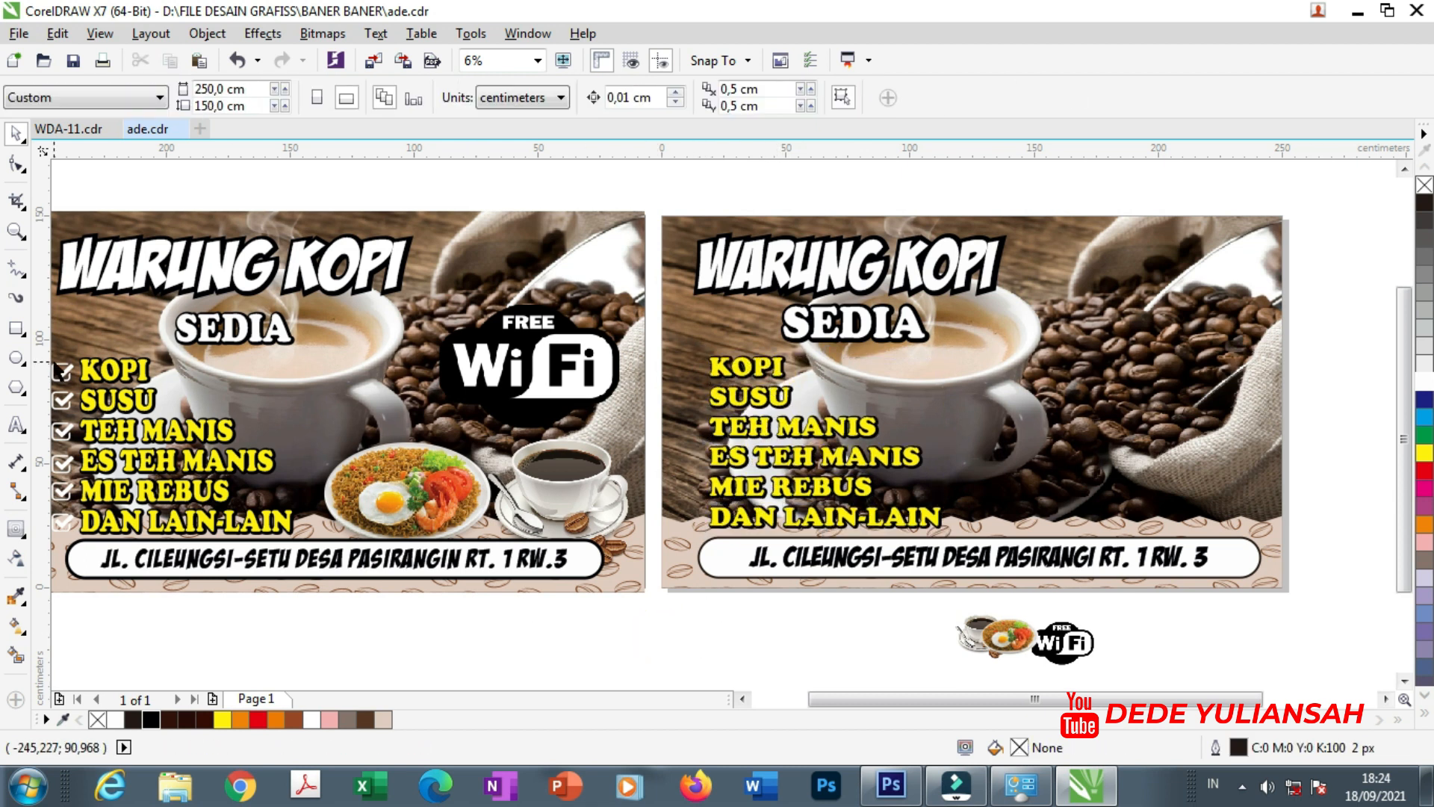
Copy the sample's white check-box icon beside KOPI and duplicate it evenly down beside the other five menu items.
left_click(66, 370)
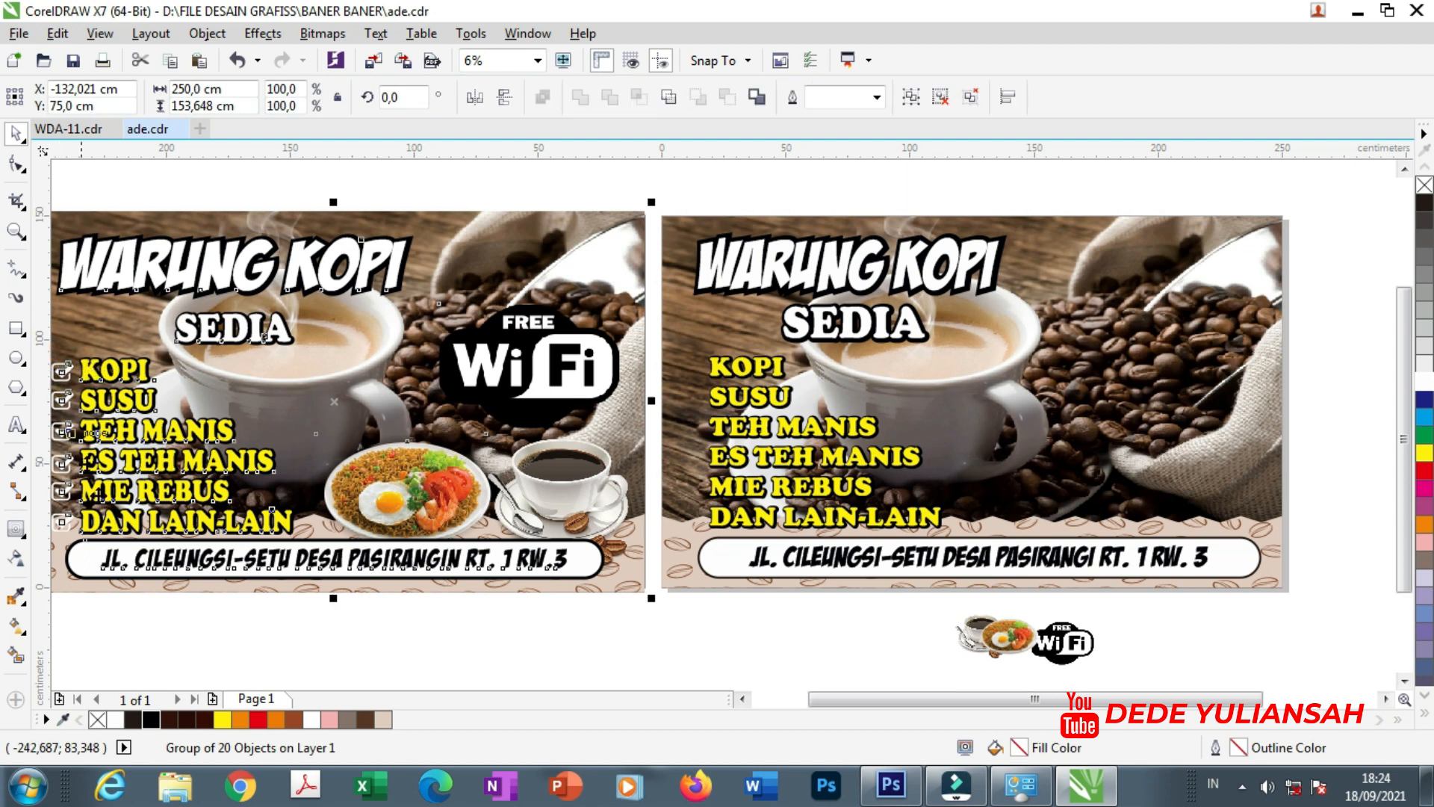
left_click(132, 637)
left_click_drag(63, 371, 693, 393)
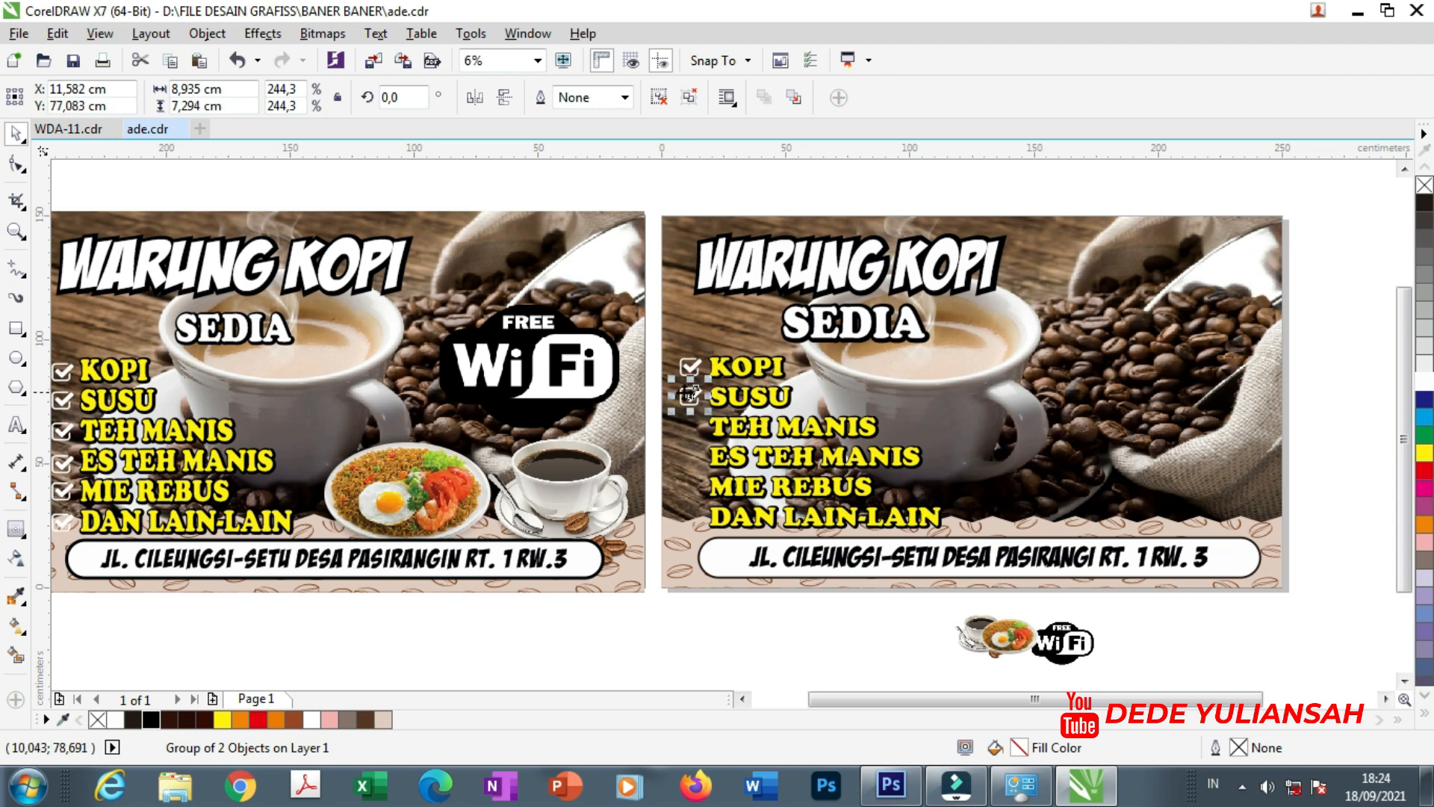
key("ctrl+r")
key("ctrl+r")
key("ctrl+r")
key("ctrl+r")
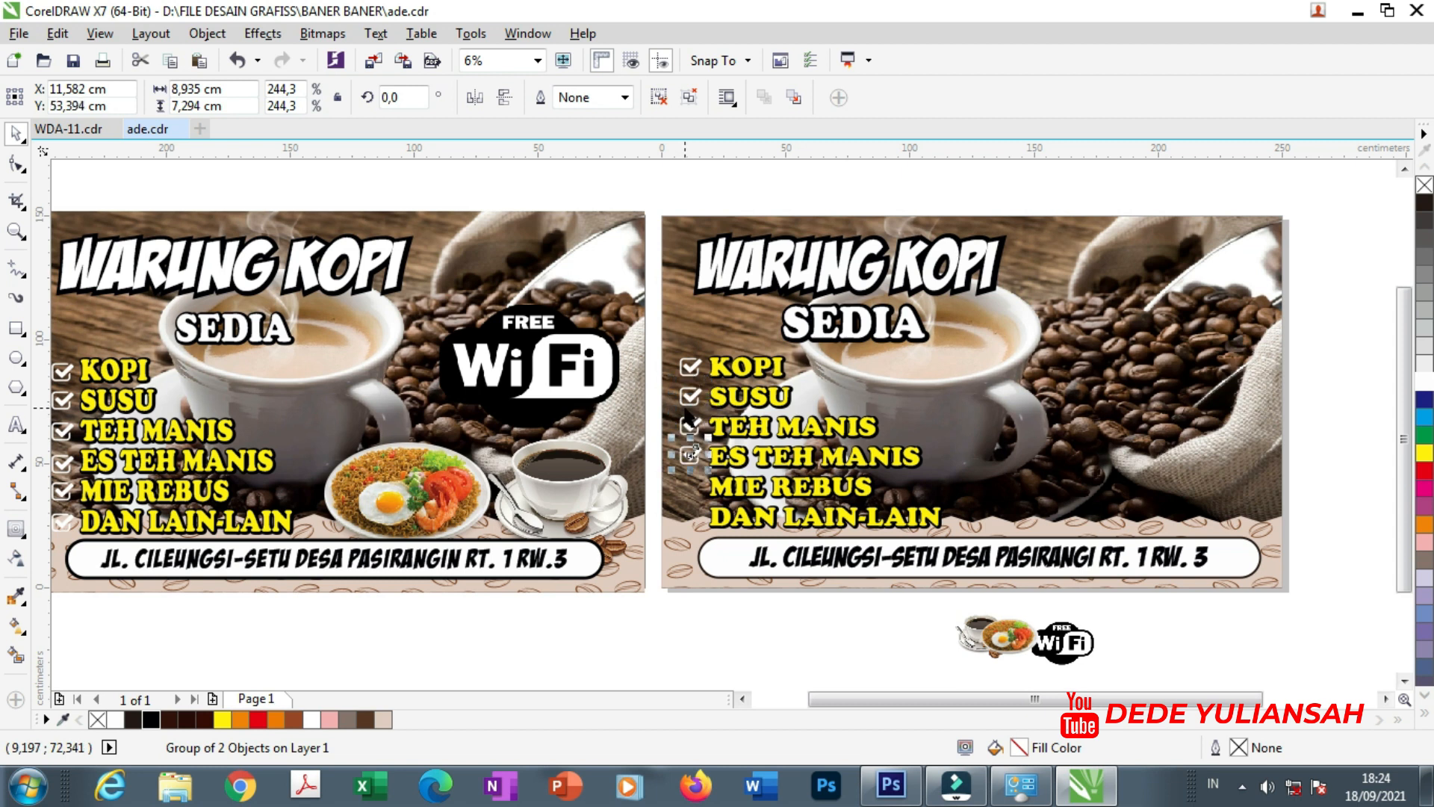
left_click(729, 621)
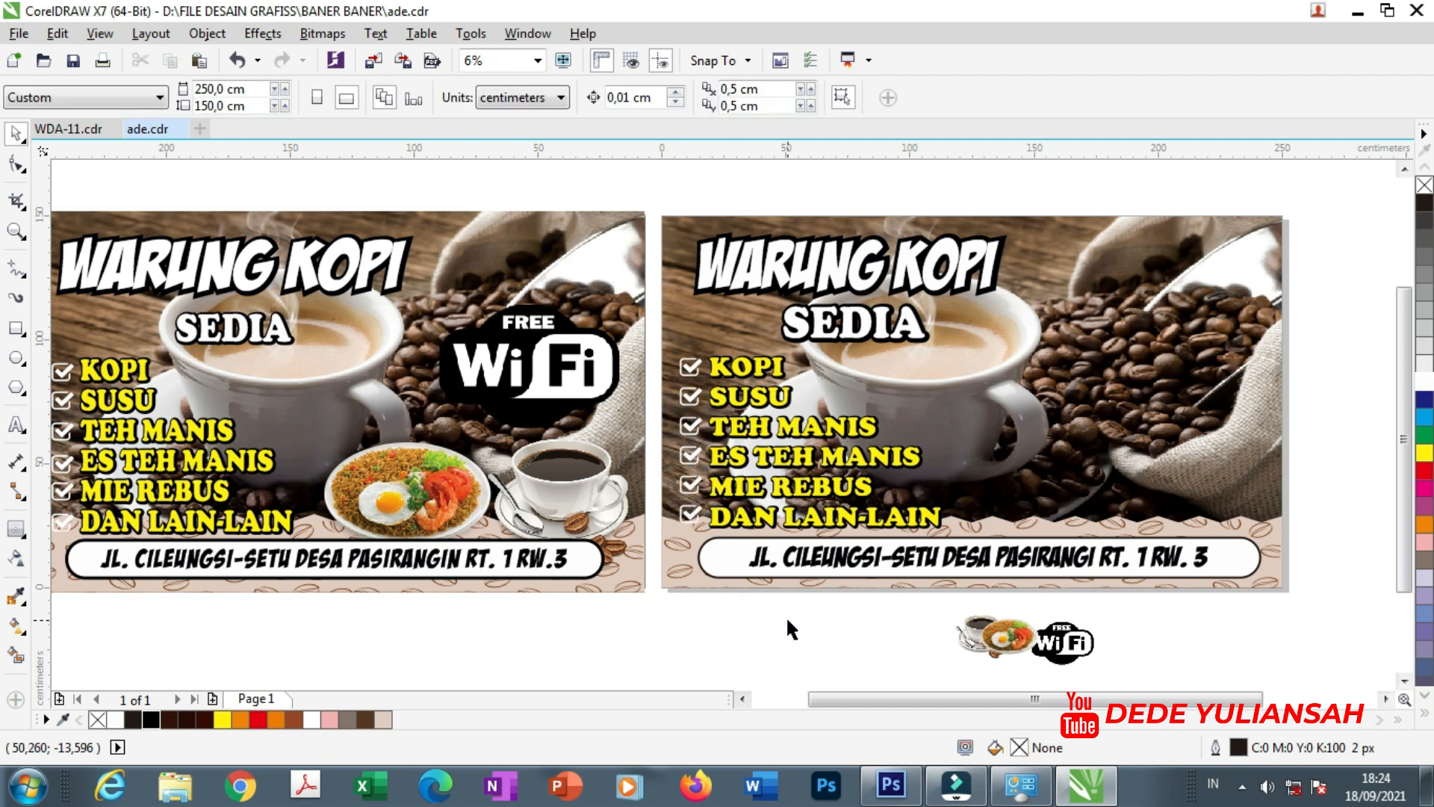
left_click(806, 622)
left_click_drag(1008, 644, 1013, 522)
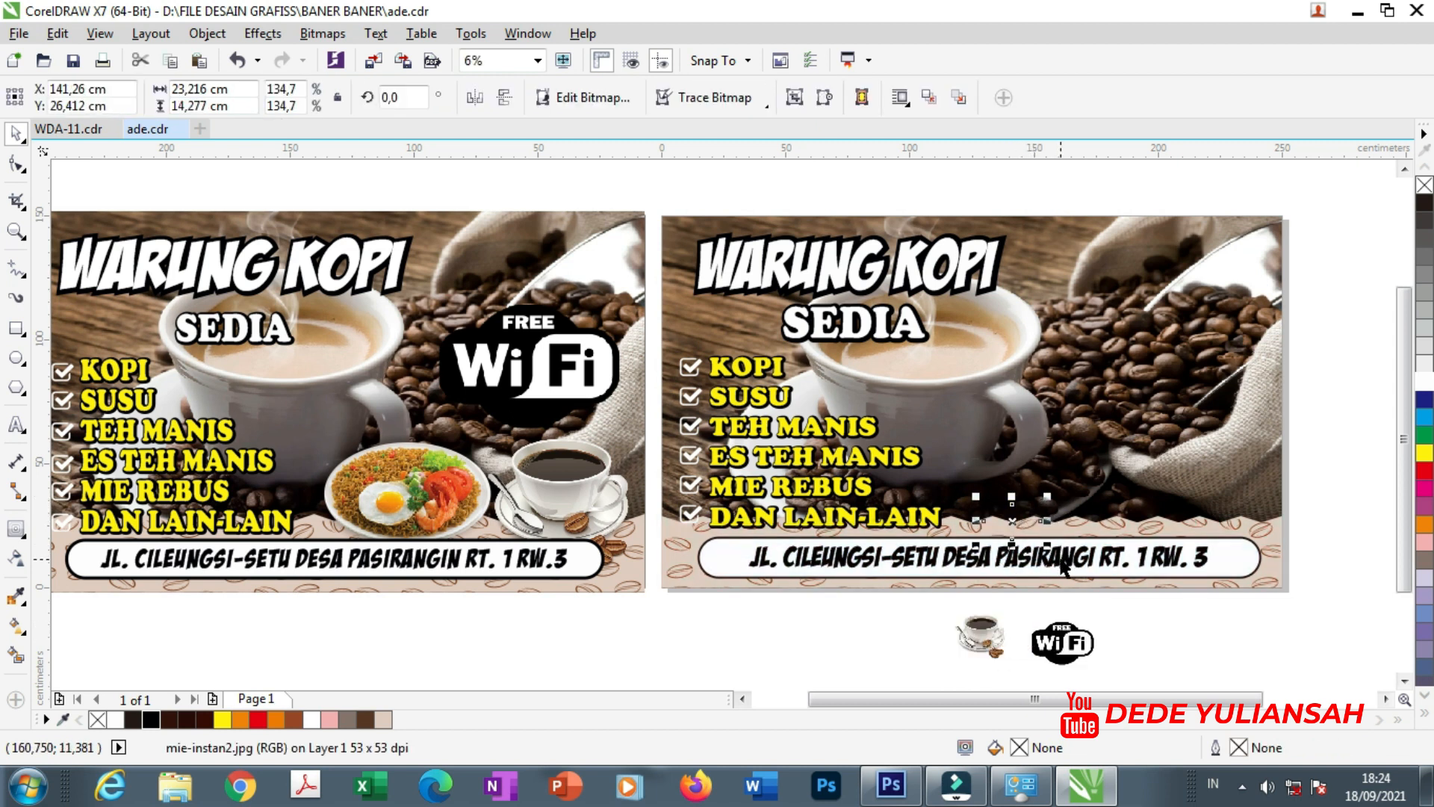
key("ctrl+z")
Bring the noodle plate, coffee cup and WiFi images below the new banner to the front of the layer.
left_click_drag(1123, 668, 934, 600)
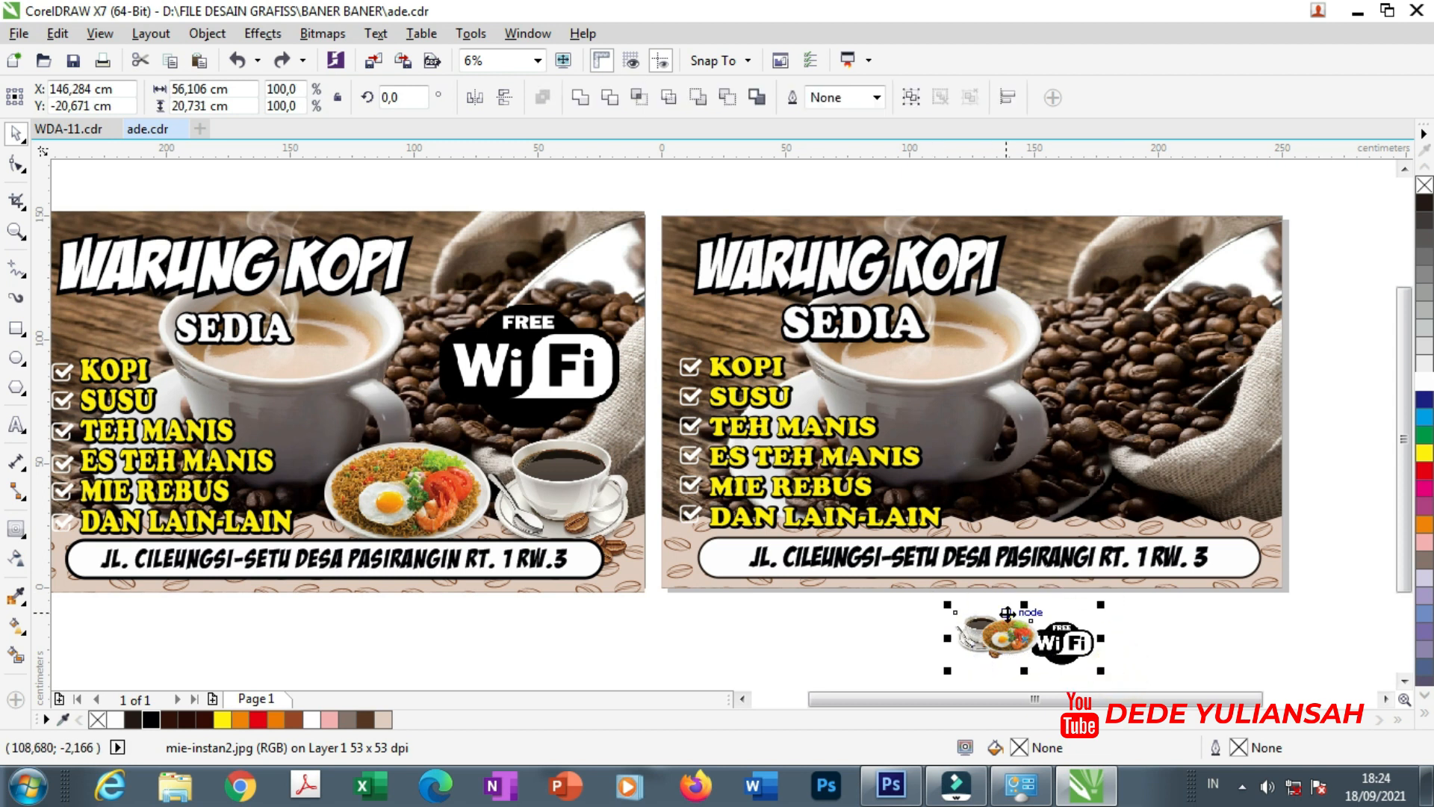
right_click(1007, 628)
mouse_move(1094, 419)
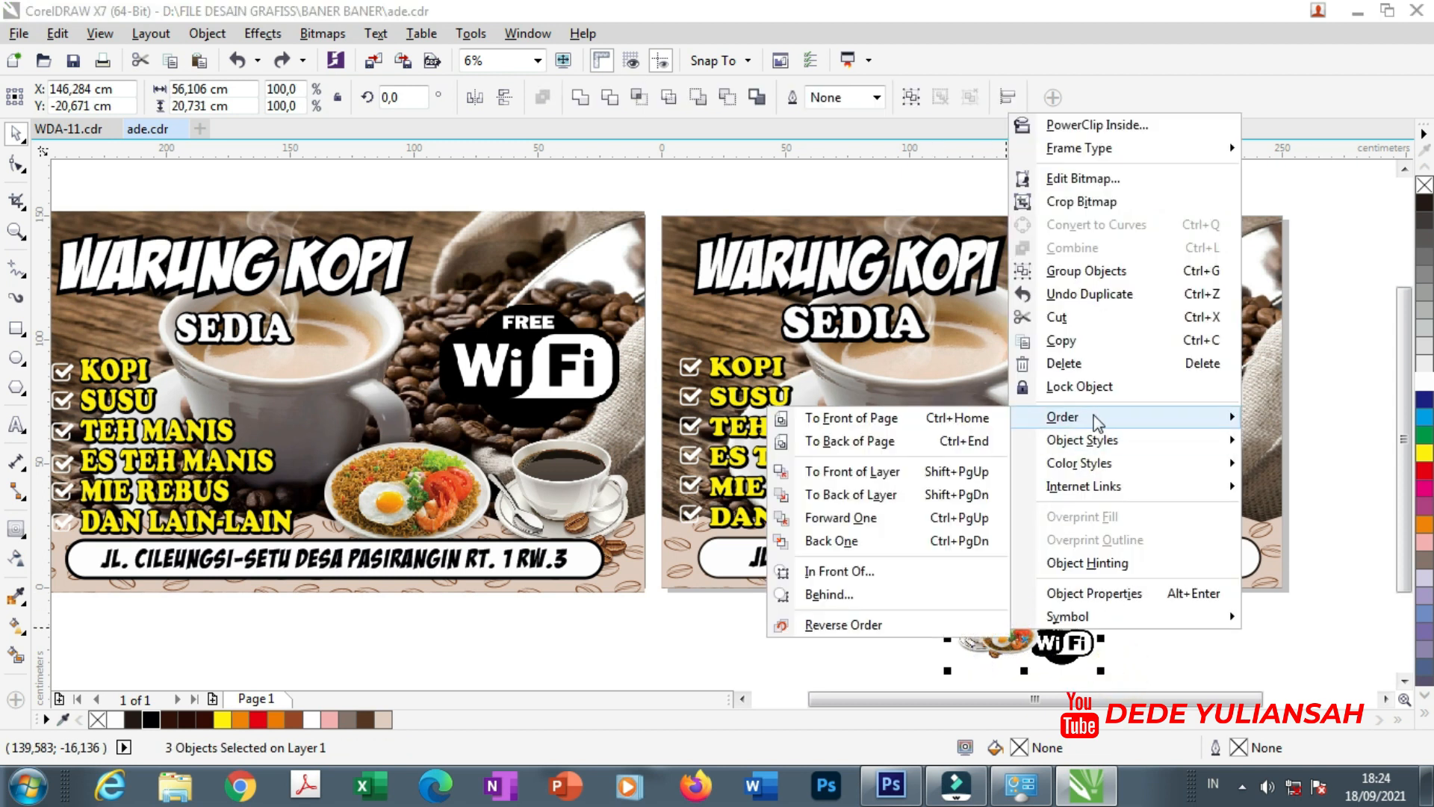
left_click(861, 471)
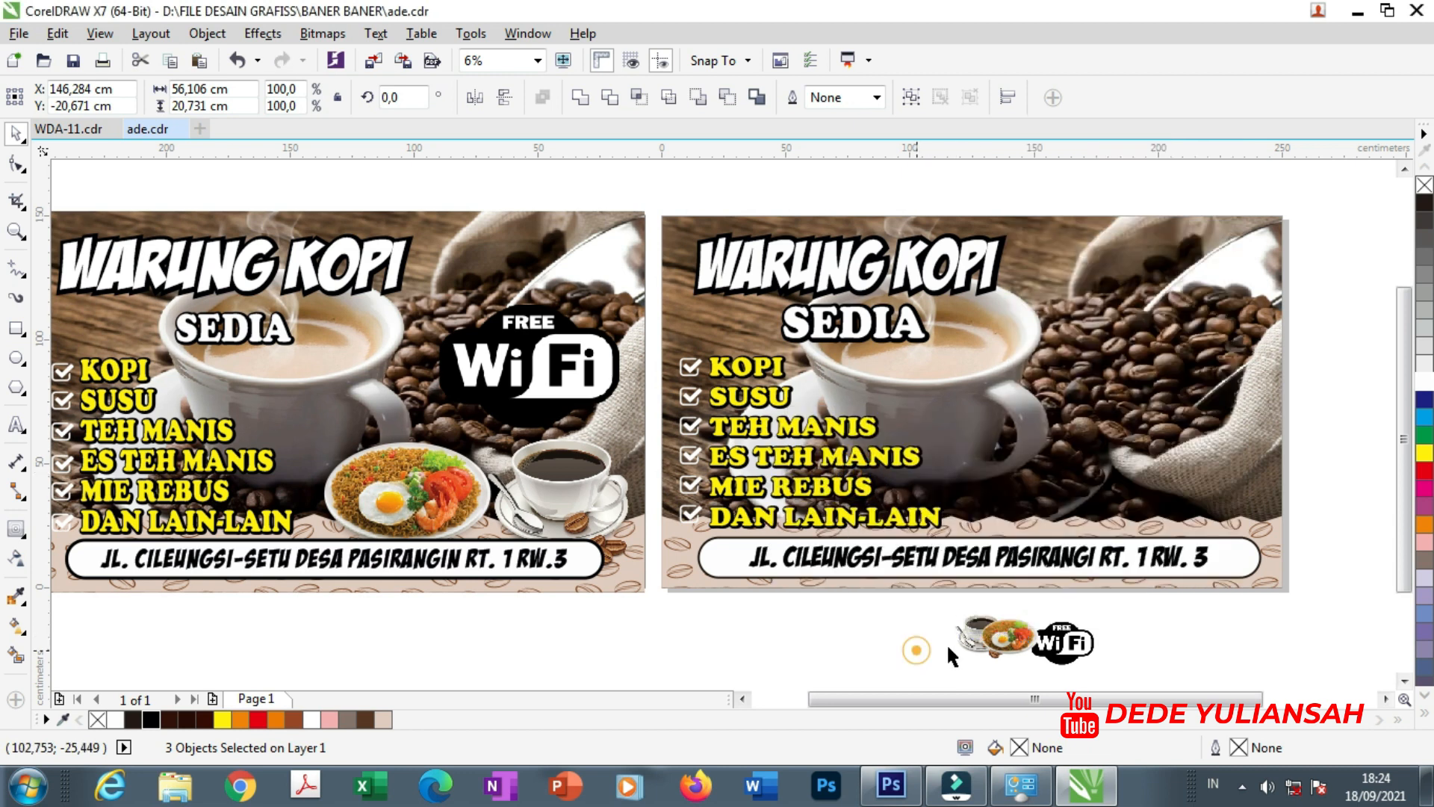
Place the noodle plate and coffee cup side by side in the new banner's lower right, enlarging the cup to about 52.9 × 47.9 cm.
left_click(1026, 626)
left_click_drag(1026, 626, 1028, 511)
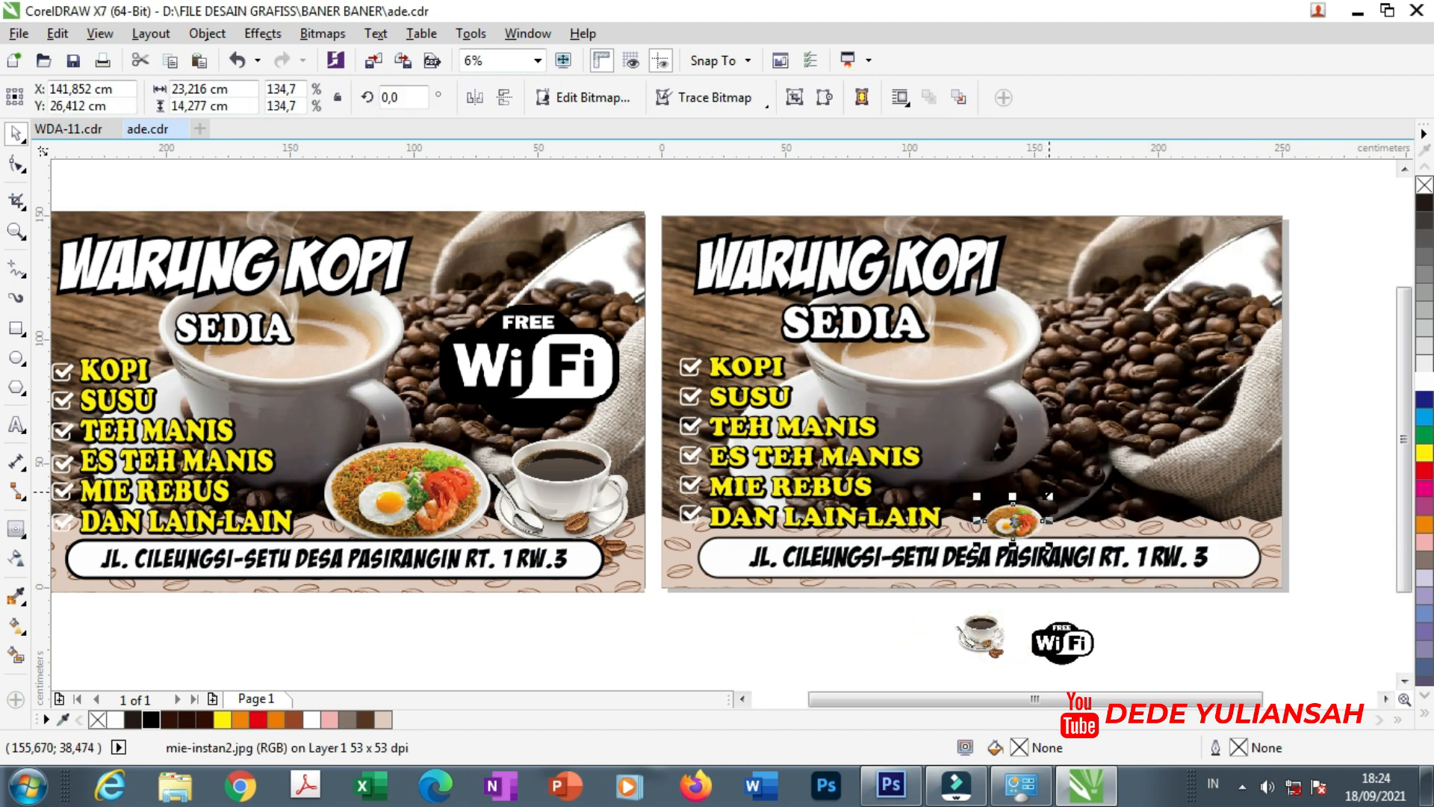
left_click_drag(1049, 496, 1137, 442)
left_click_drag(1091, 491, 1070, 496)
left_click_drag(1008, 641, 1107, 411)
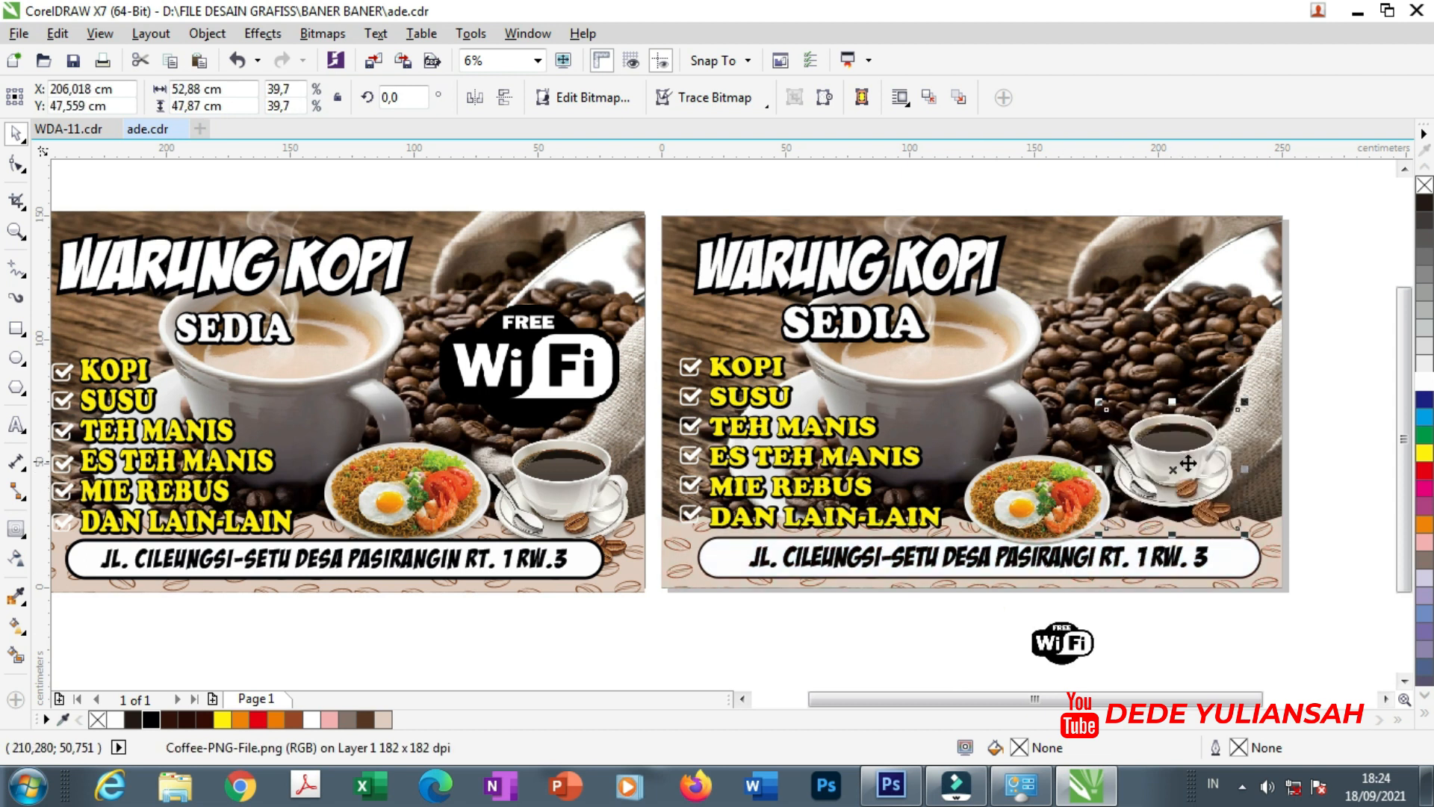
left_click_drag(1200, 475, 1208, 500)
Place the FREE WiFi logo over the coffee beans in the new banner's upper right and enlarge it to resemble the sample's logo.
left_click_drag(1076, 647, 1254, 269)
left_click_drag(1181, 328, 1182, 328)
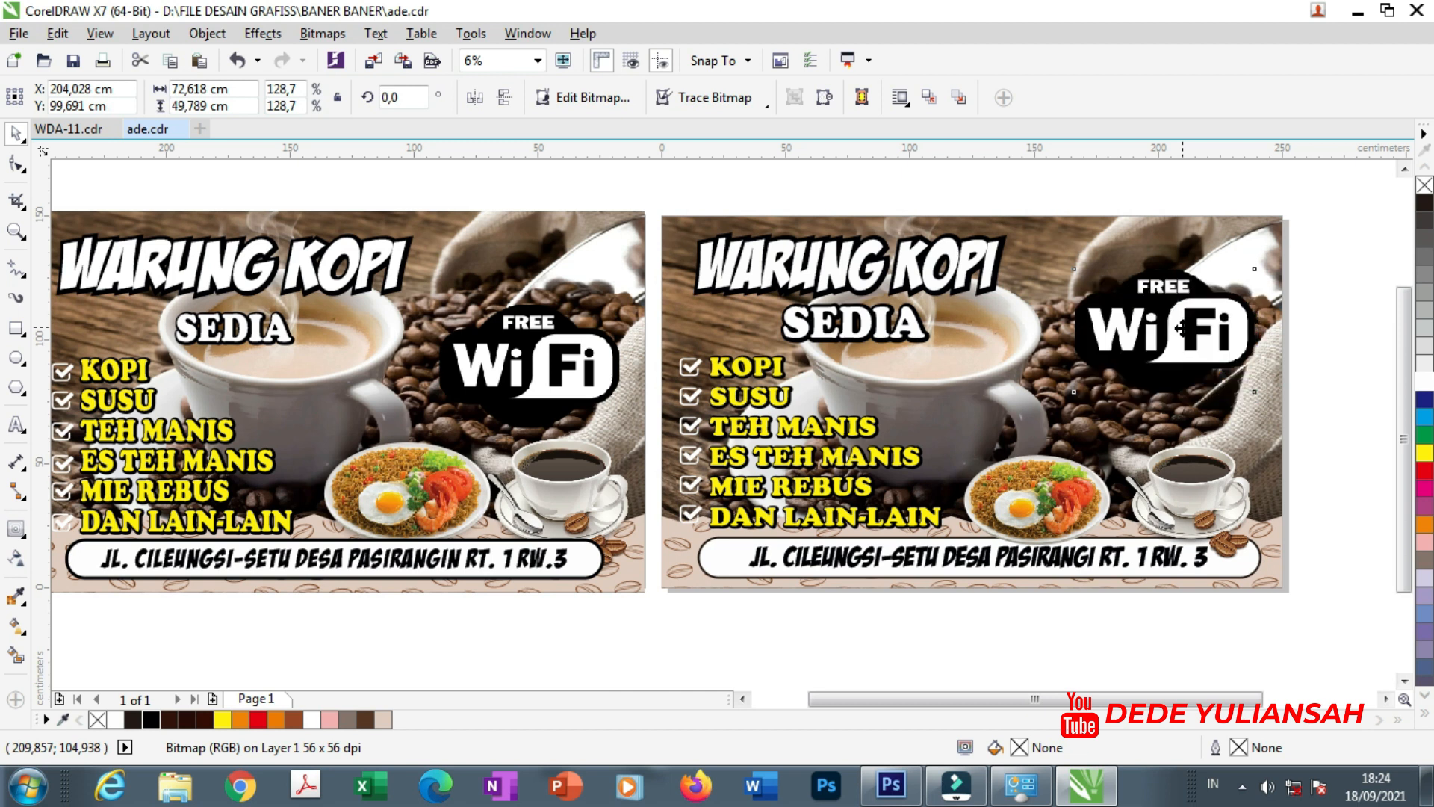
left_click(1002, 646)
left_click(1203, 332)
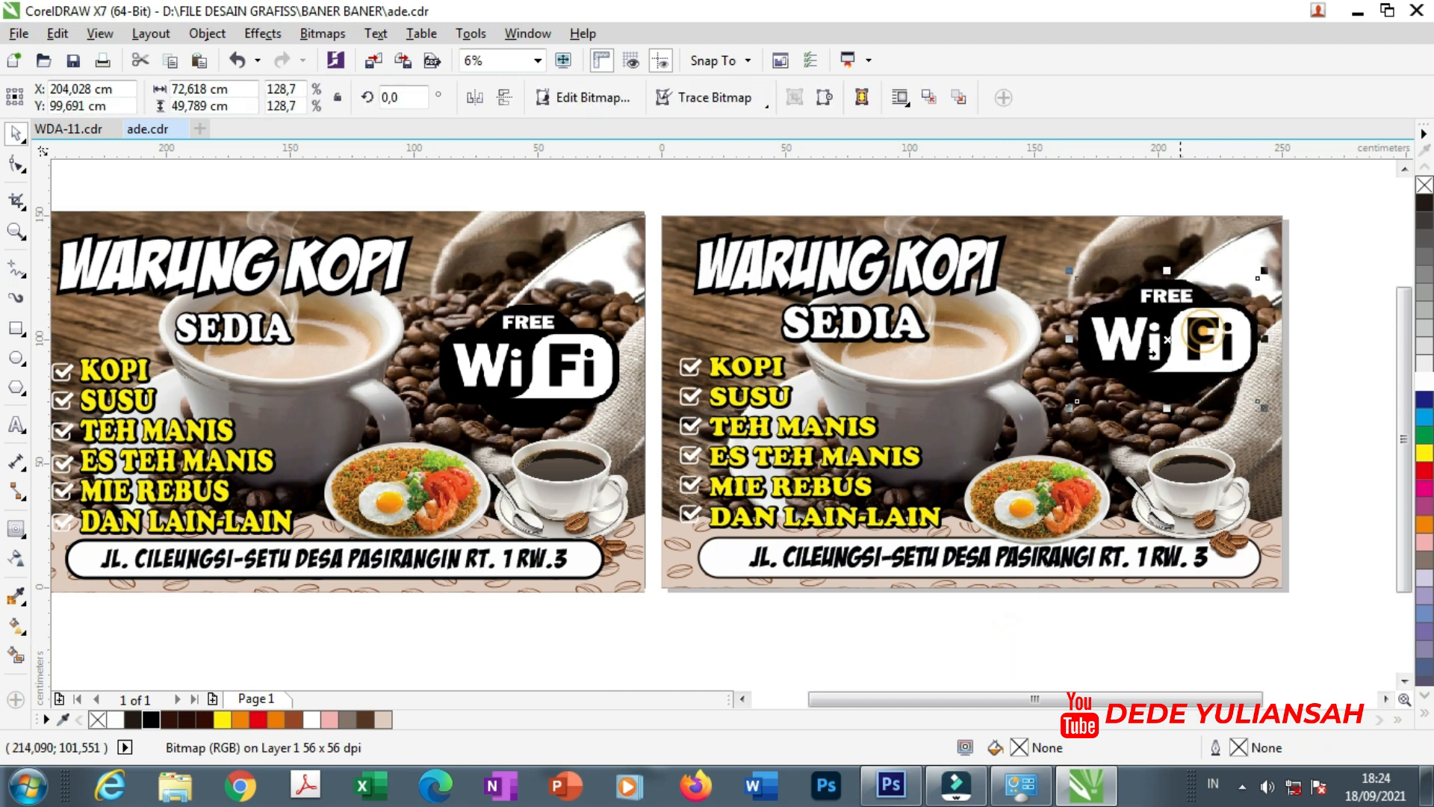
left_click_drag(1070, 407, 1063, 412)
left_click(968, 617)
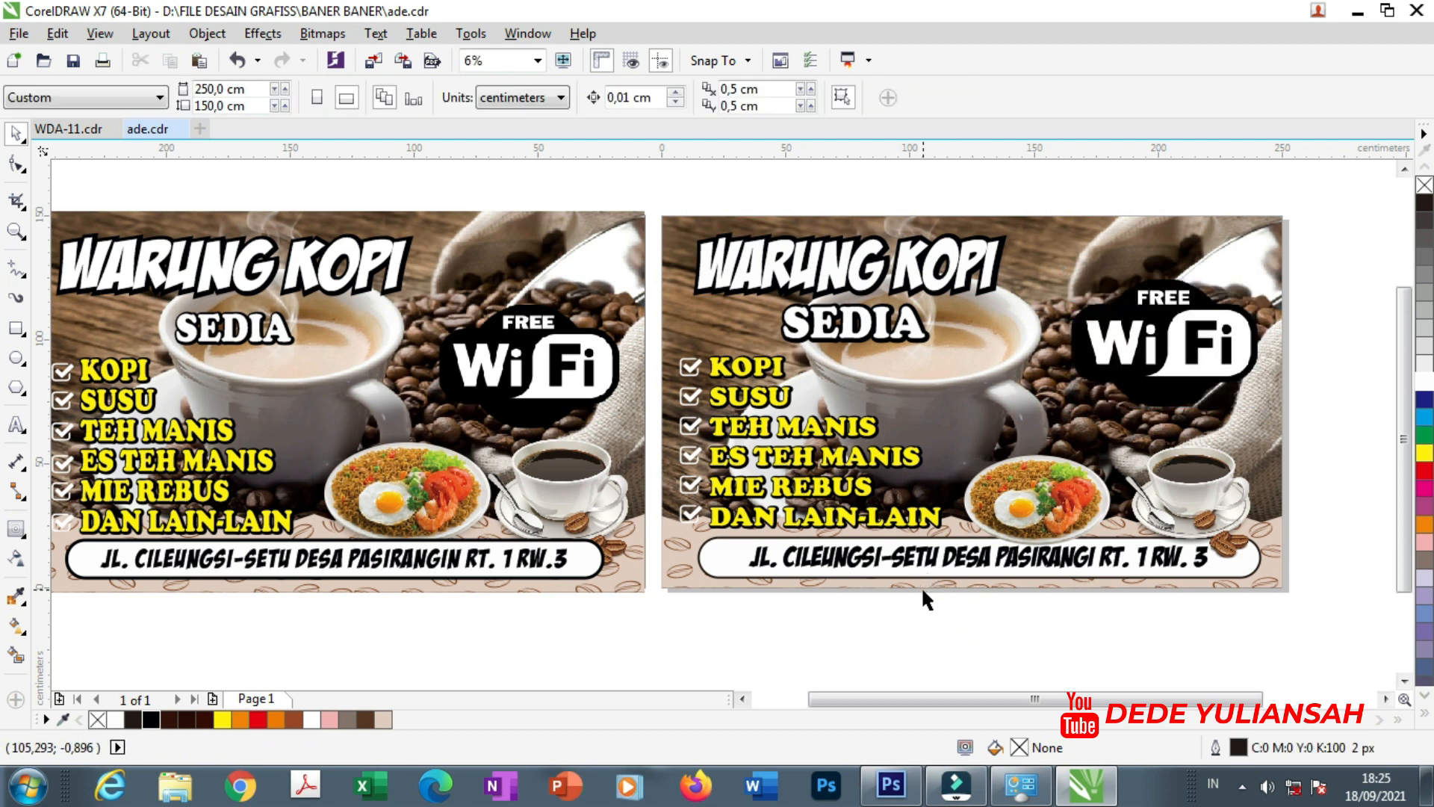
Copy the address text to just below the new banner and replace the copy's wording with SPANDUK.
left_click_drag(817, 566, 736, 609)
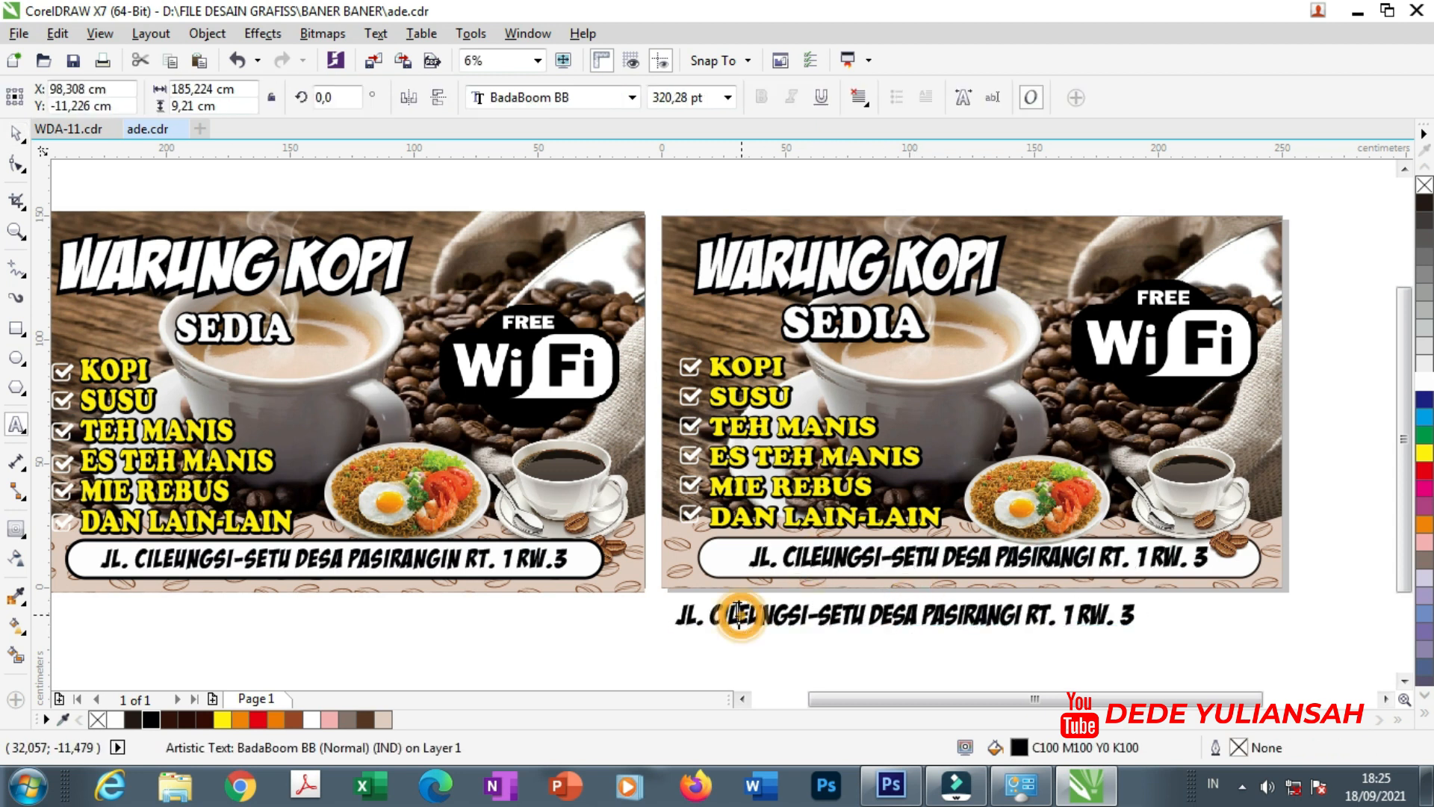
double_click(737, 609)
key("Delete")
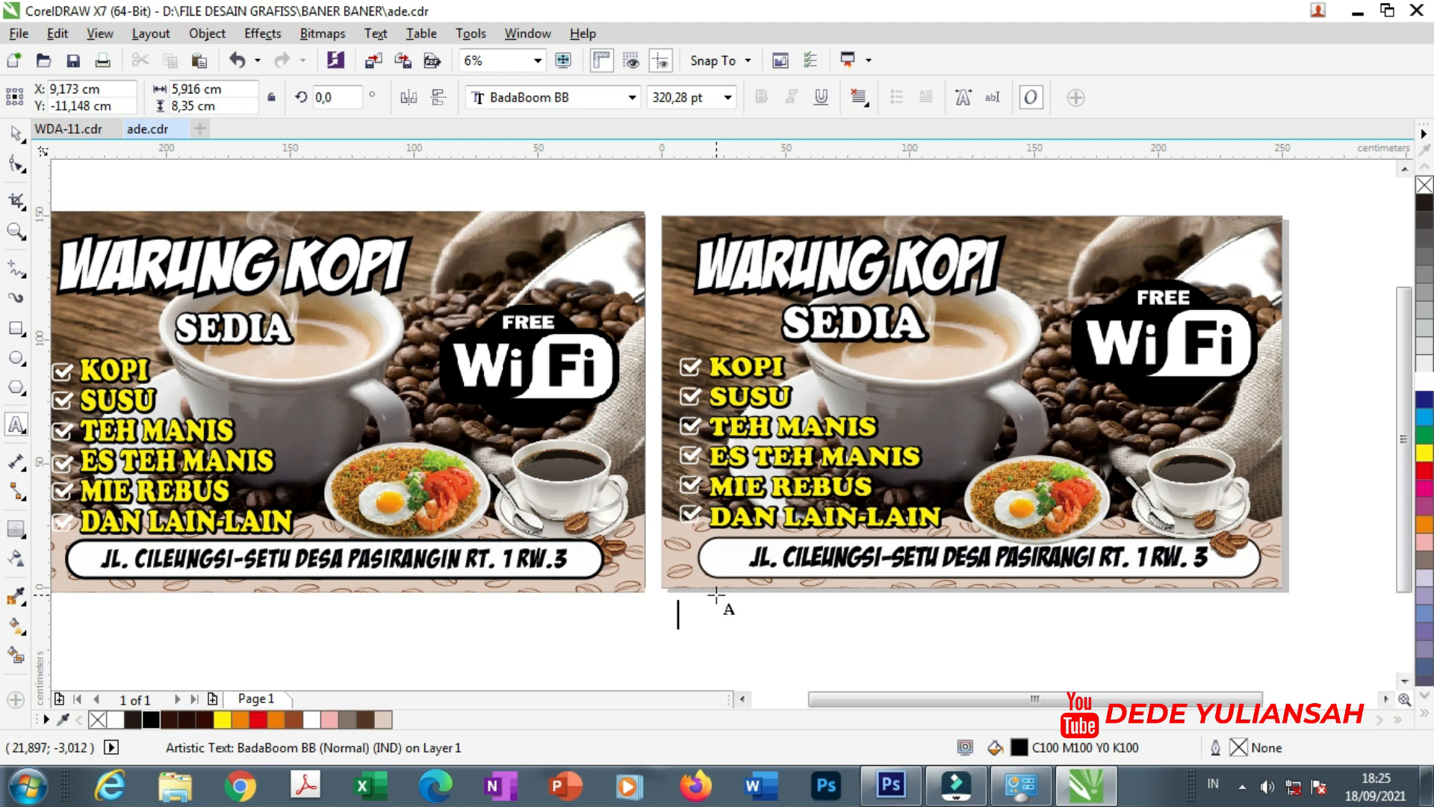
type("SPANDUK")
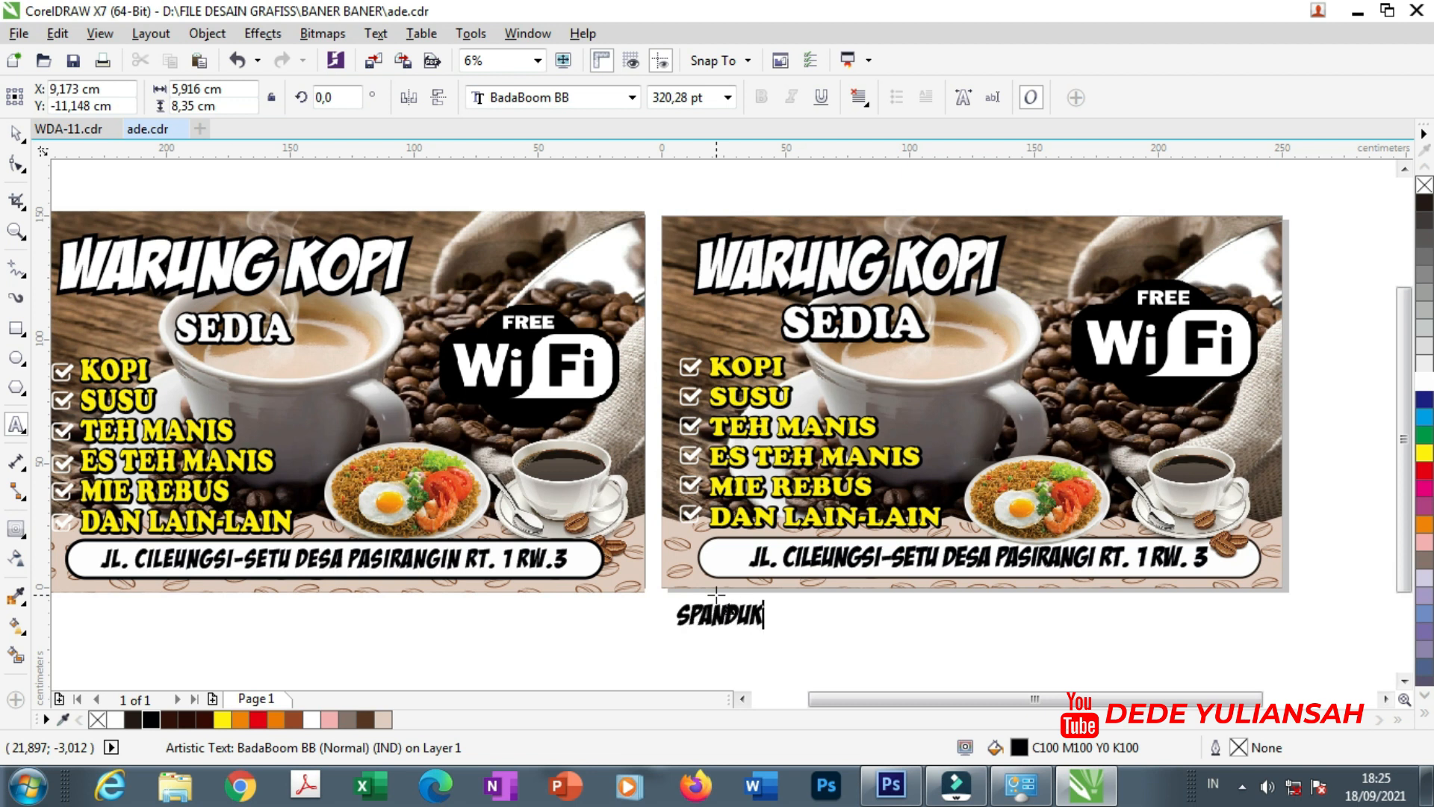
Set the SPANDUK caption in Cooper Black and extend it to read SPANDUK UKURAN 250 X 150 CM.
key("ctrl+space")
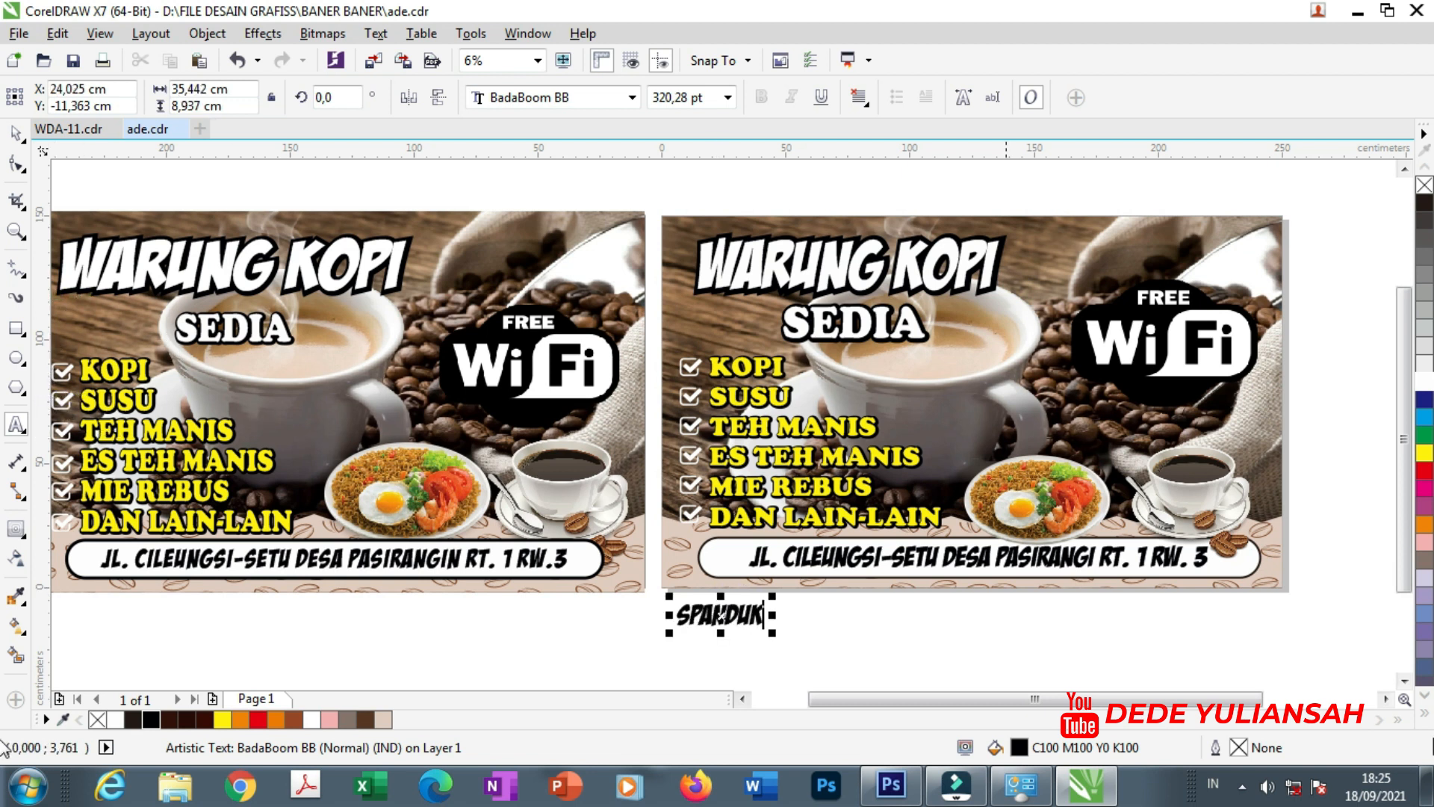
left_click(632, 97)
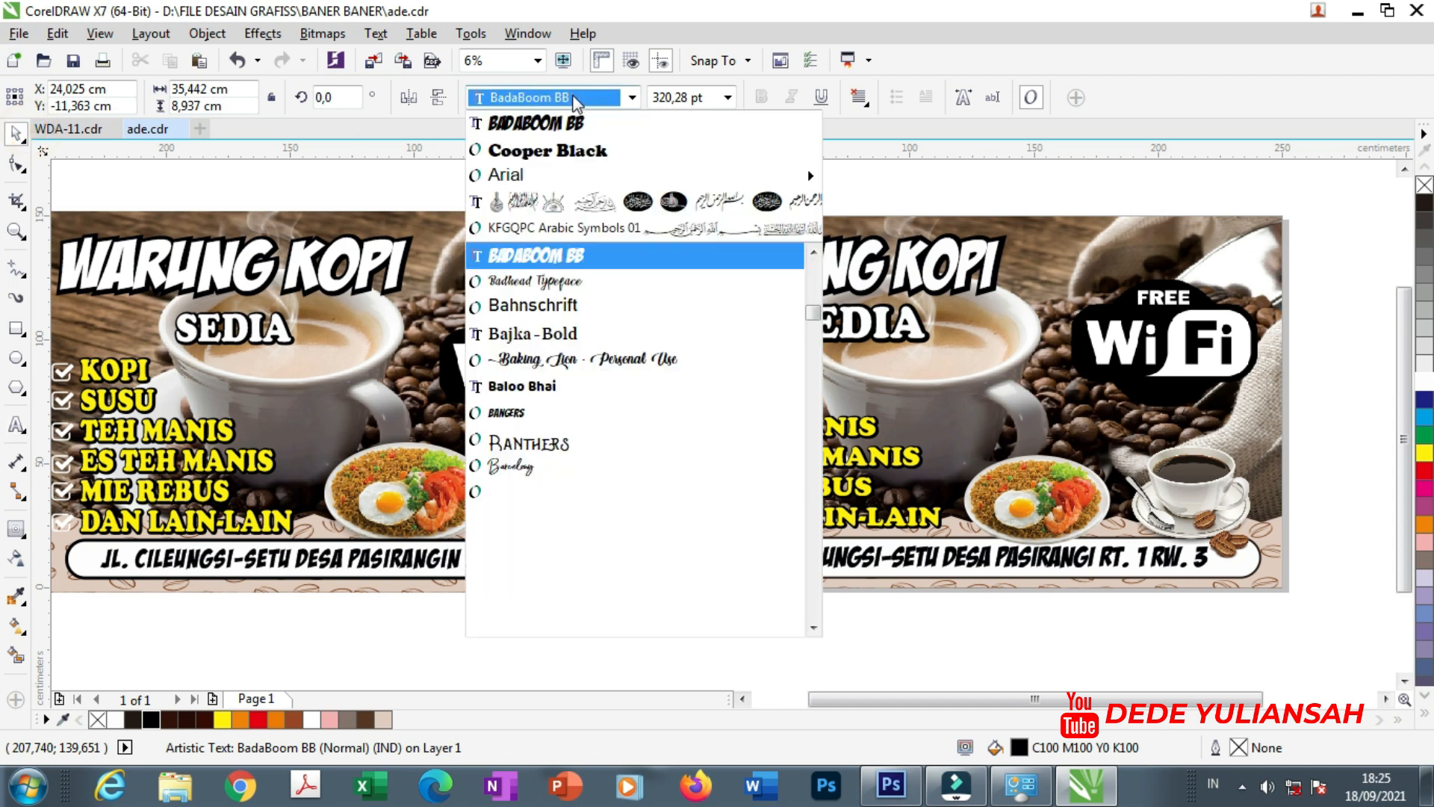
left_click(569, 154)
double_click(825, 617)
type("U")
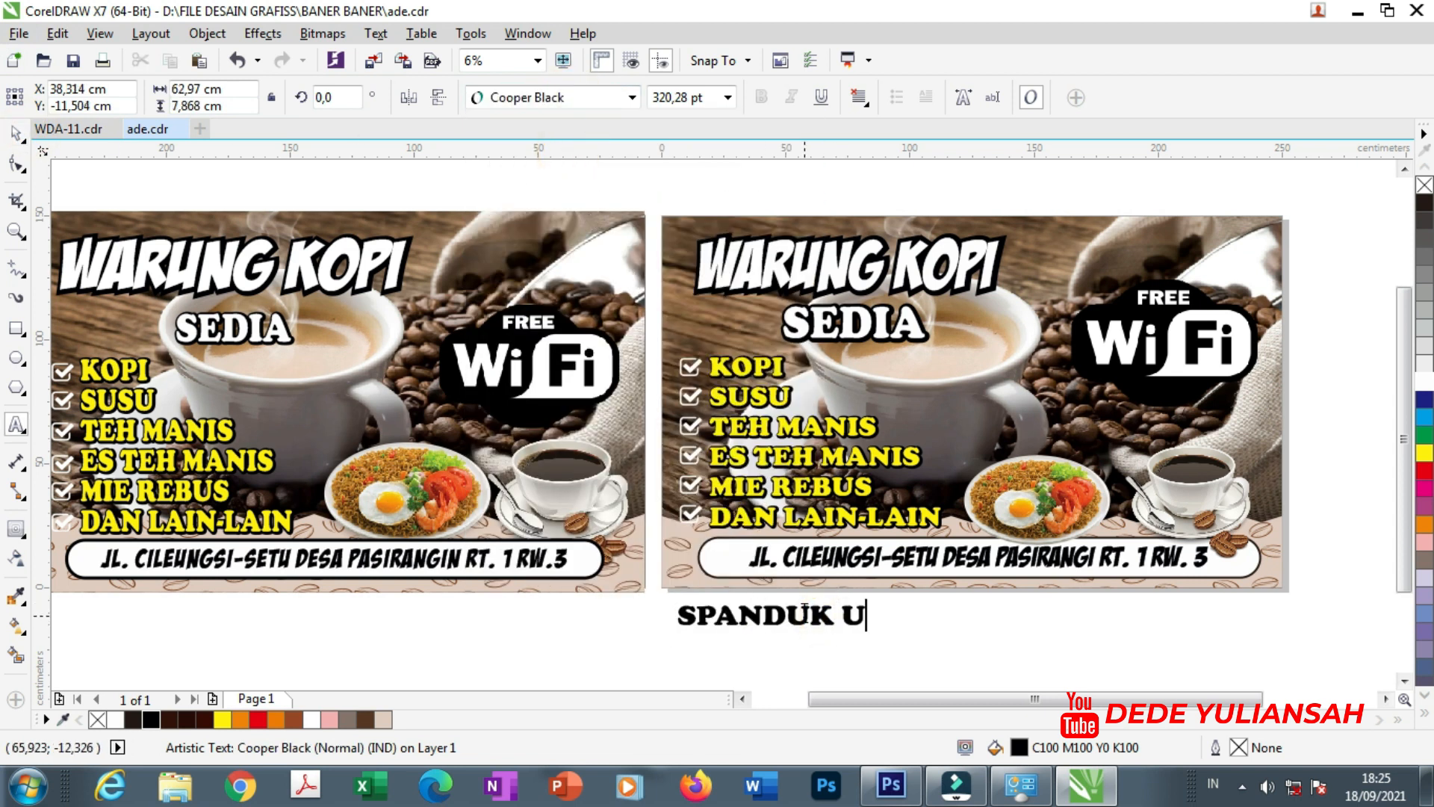
type("KURAN")
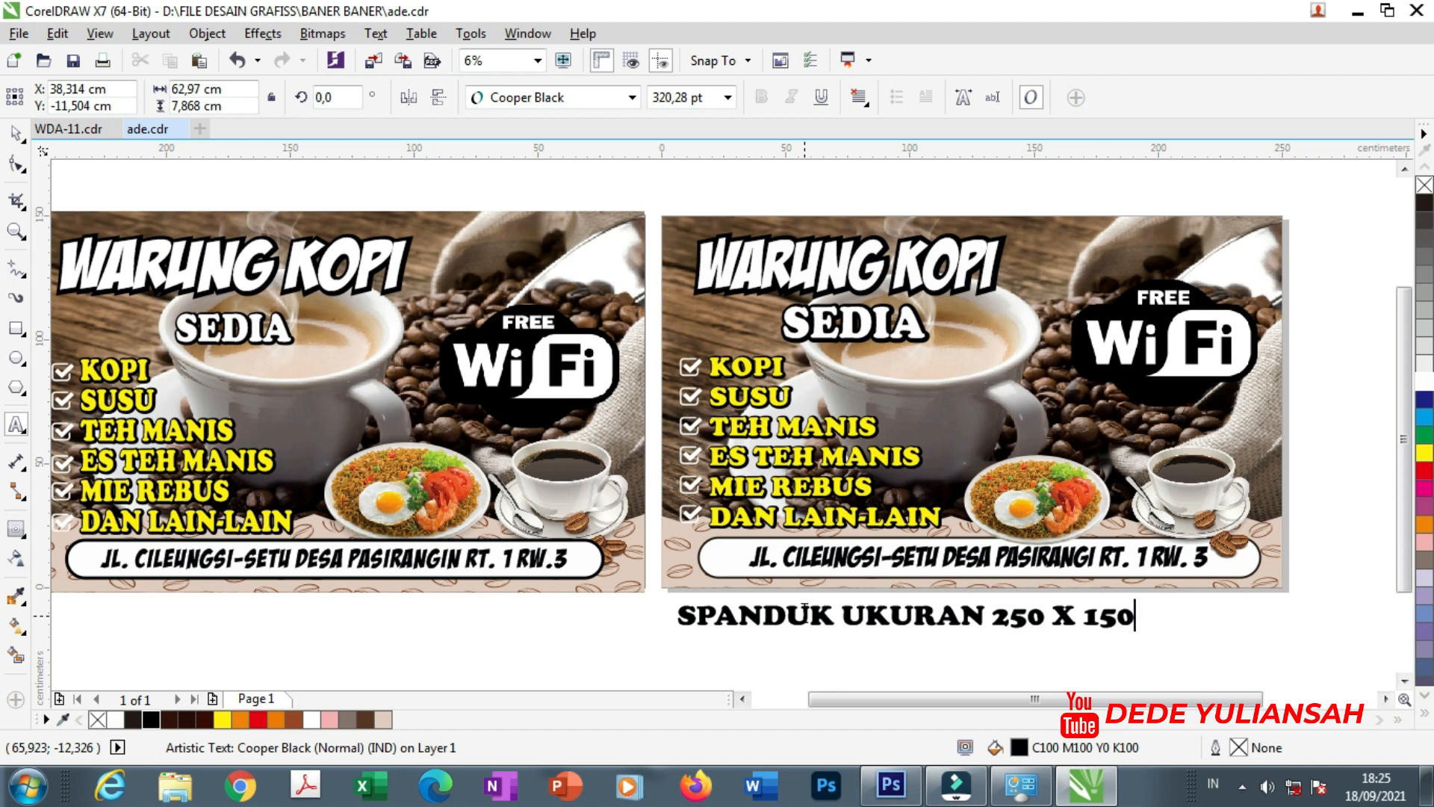
type("250 X 150 CM")
left_click(15, 132)
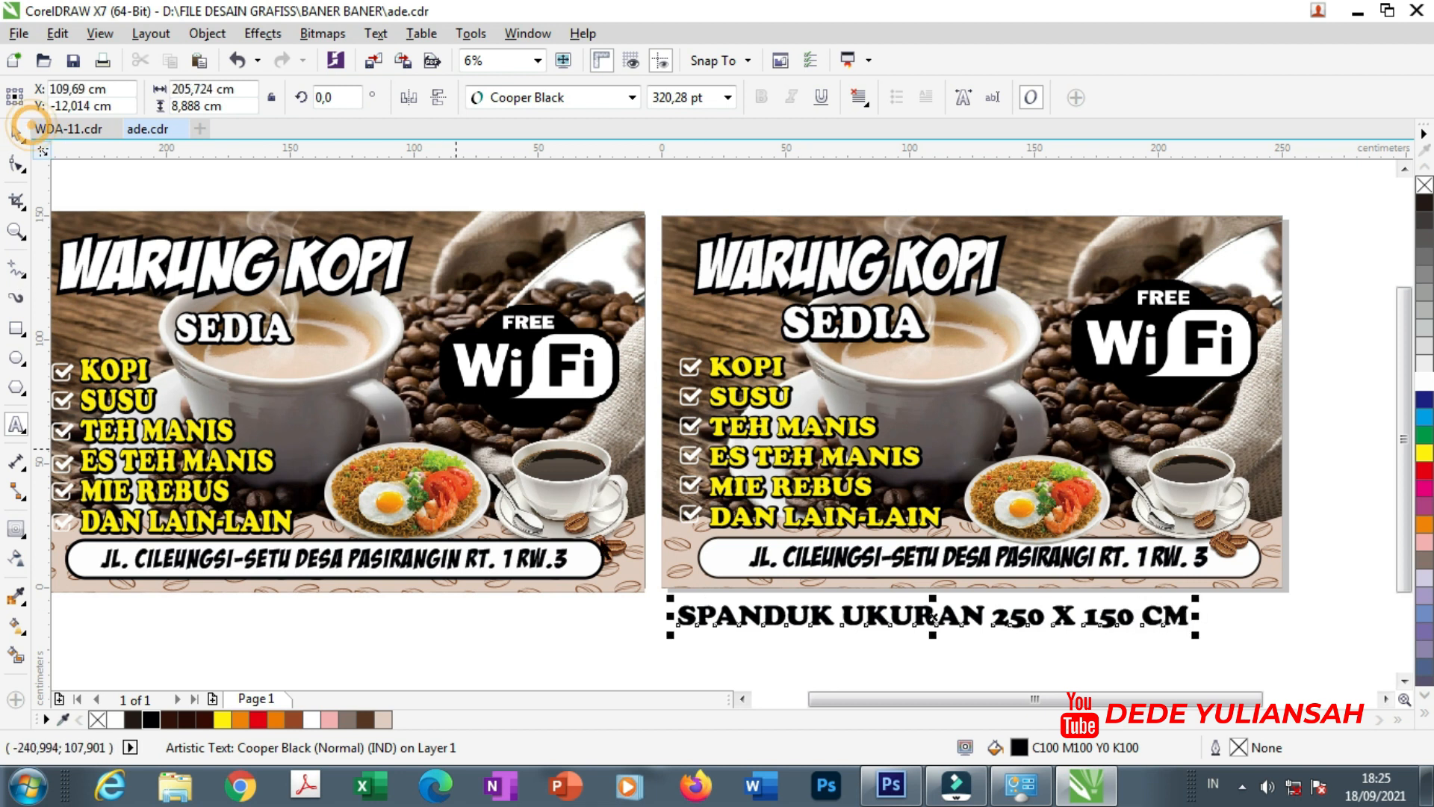
Shift the size caption sideways so it sits roughly centred beneath the new banner.
left_click(706, 655)
left_click_drag(960, 619, 1002, 615)
left_click(821, 663)
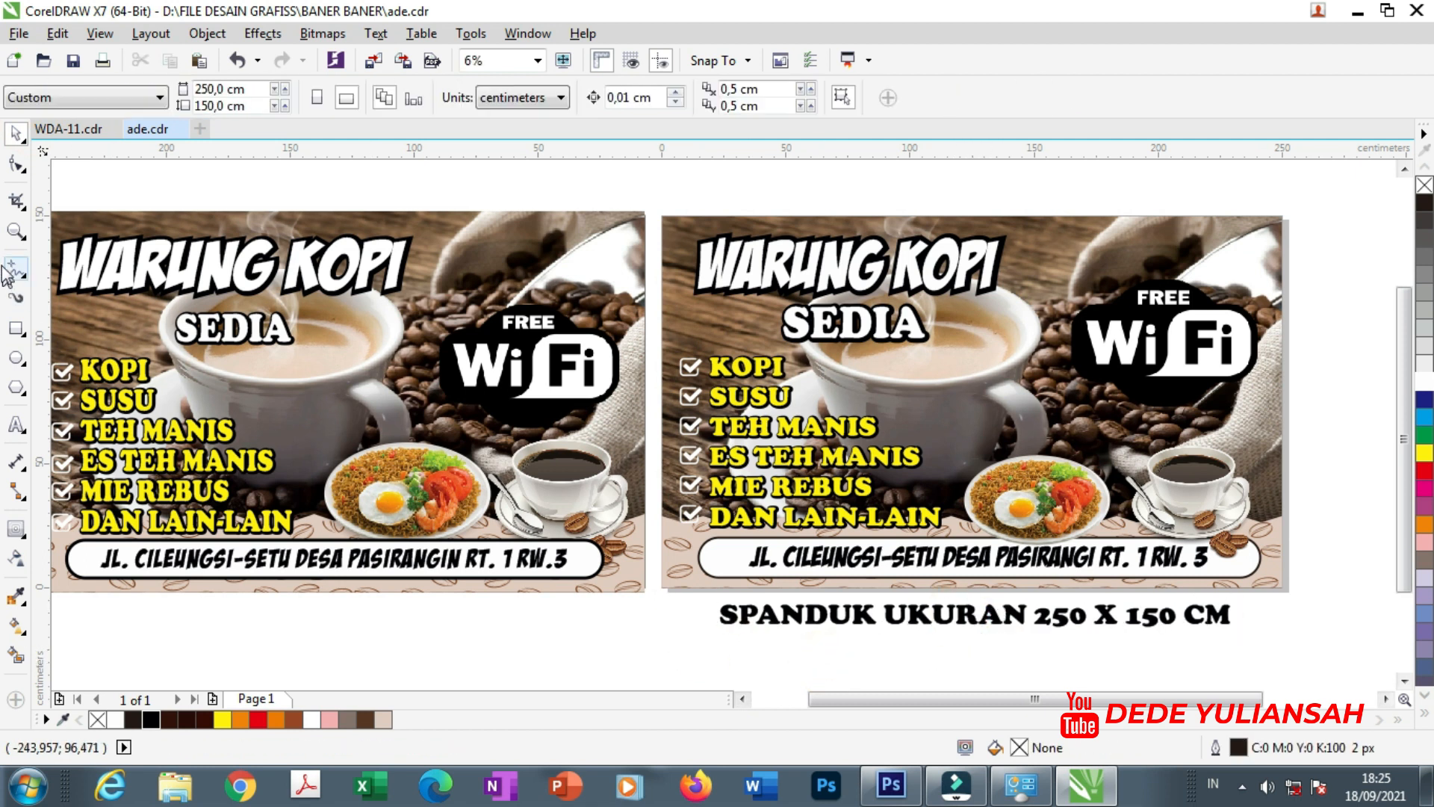
left_click(16, 232)
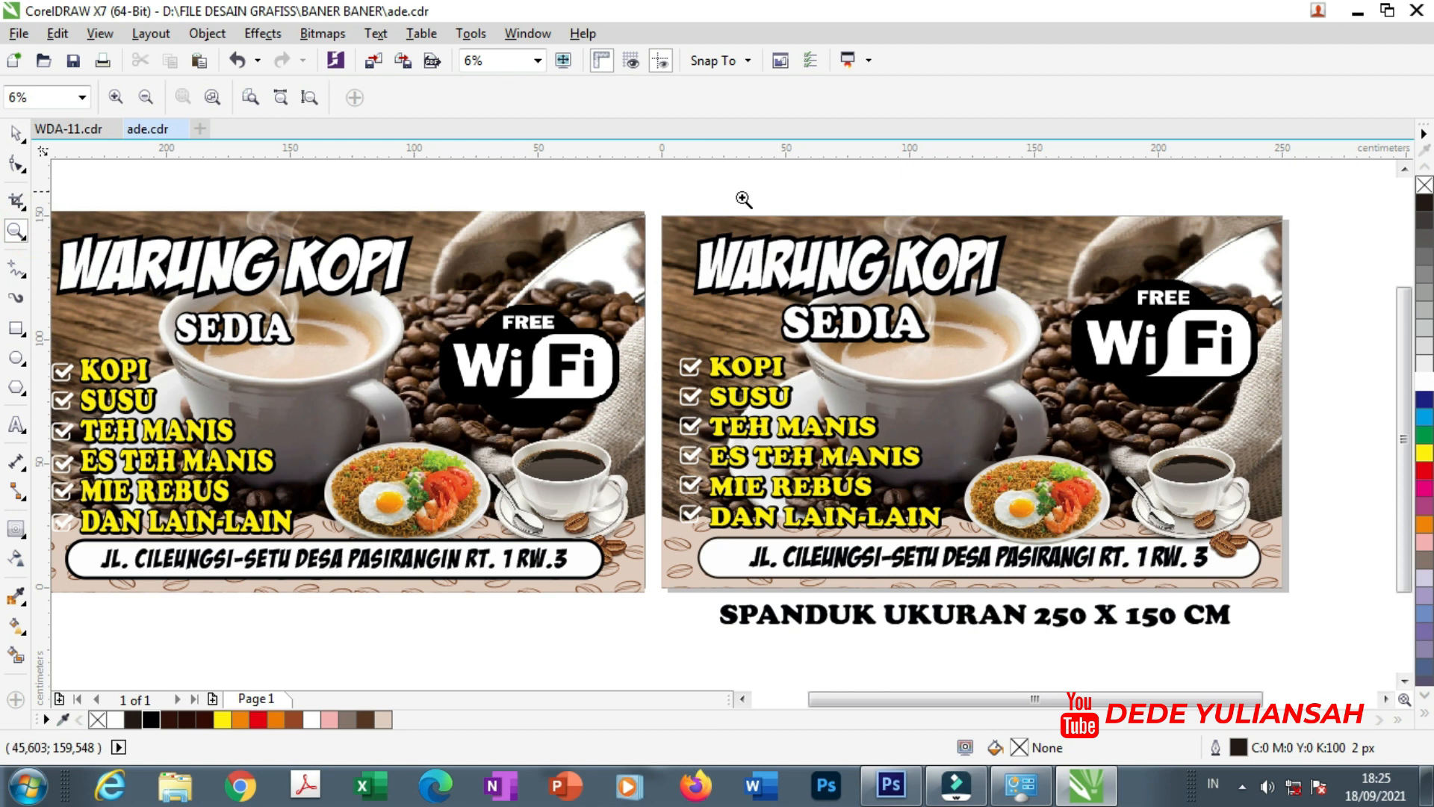
left_click_drag(658, 200, 1344, 650)
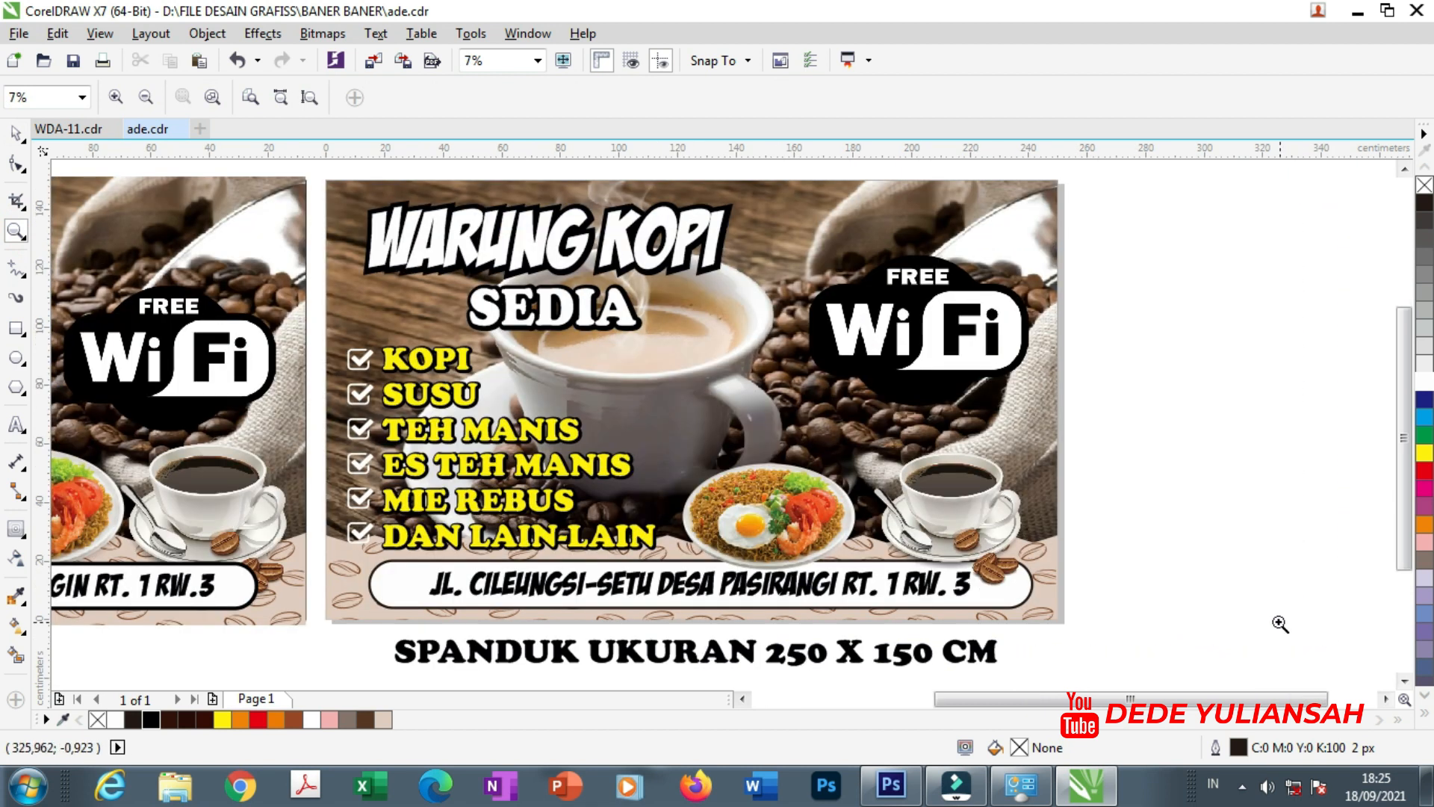